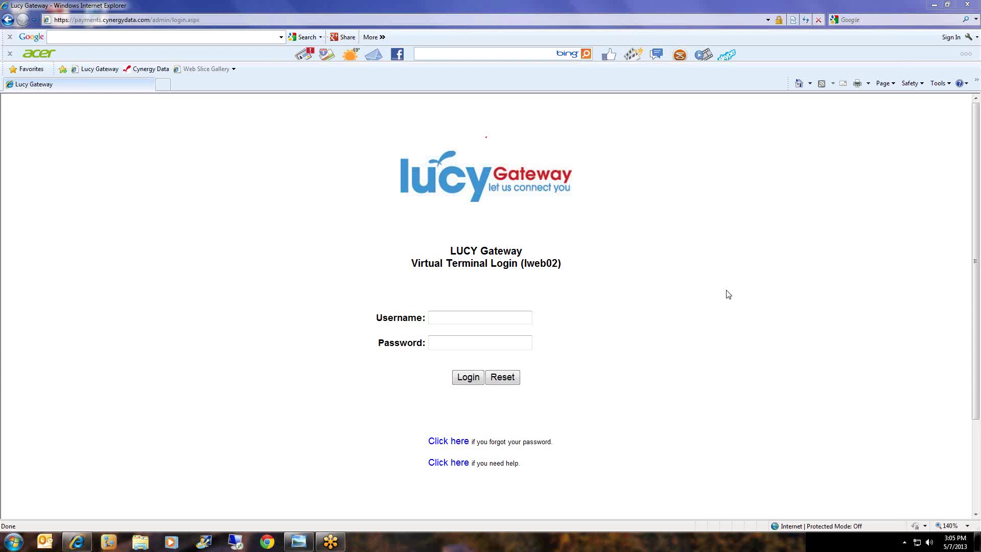
# Log in to the virtual terminal with the test merchant account's username and password.
pyautogui.click(514, 317)
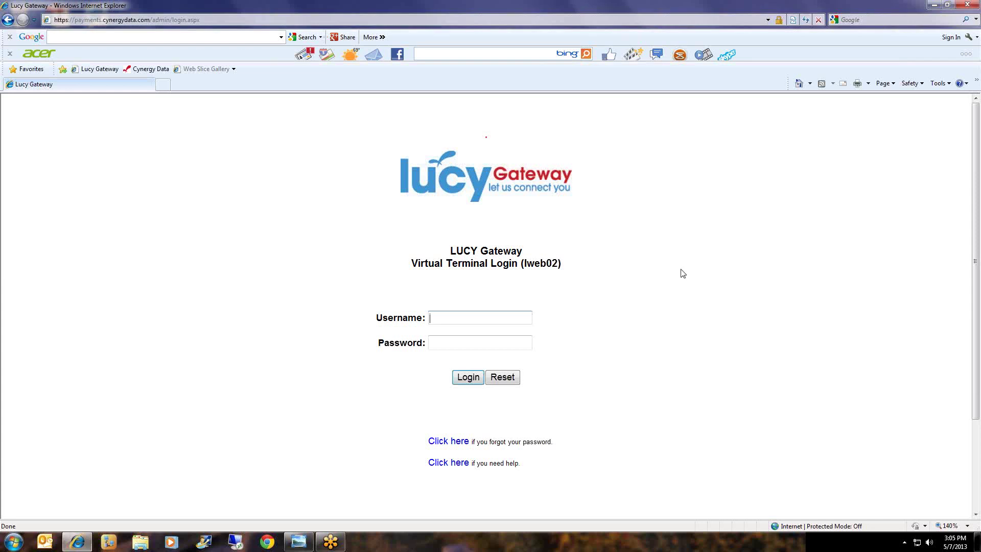
pyautogui.write('premierpaytest')
pyautogui.press('Tab')
pyautogui.write('****')
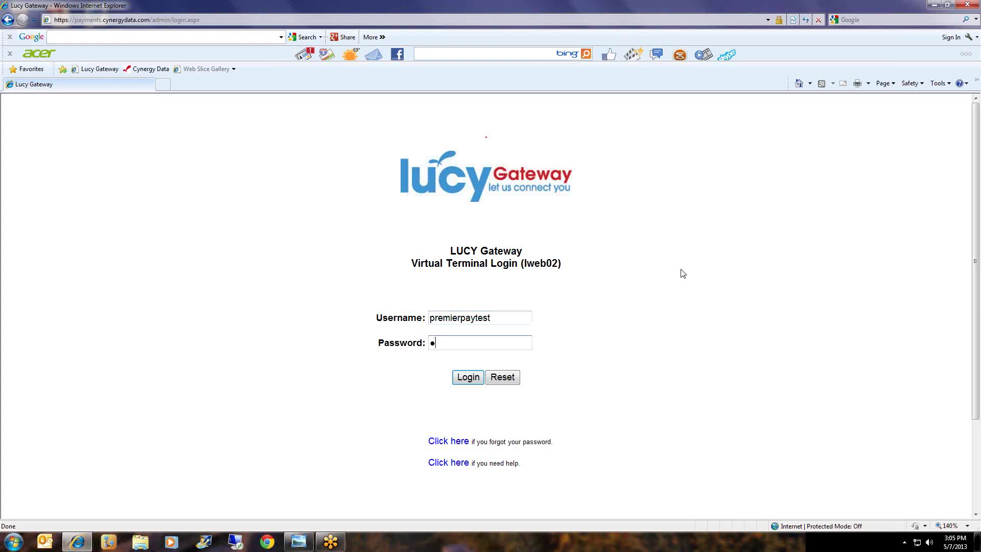
pyautogui.press('Return')
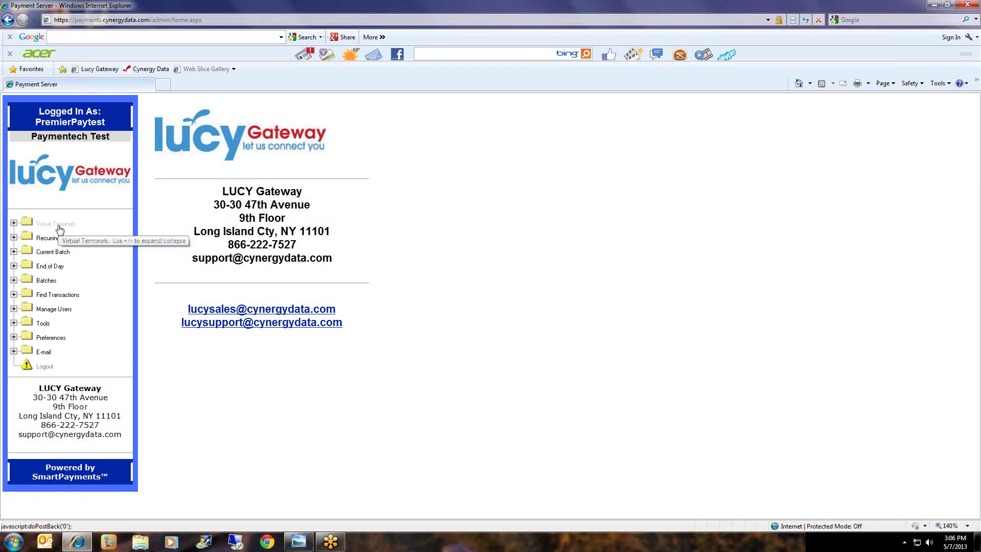
# Open the Credit Card Sale form from the Virtual Terminals menu.
pyautogui.click(58, 226)
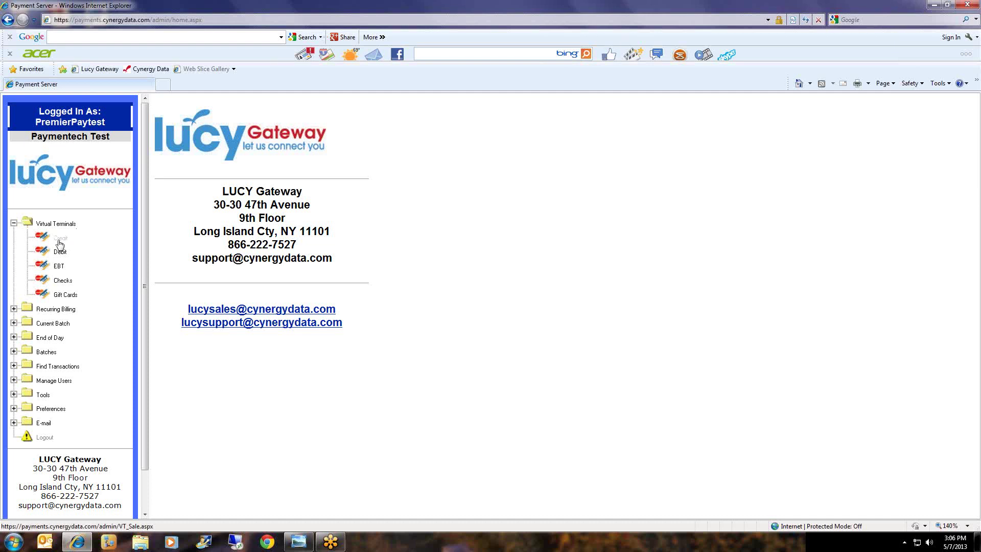
pyautogui.click(60, 240)
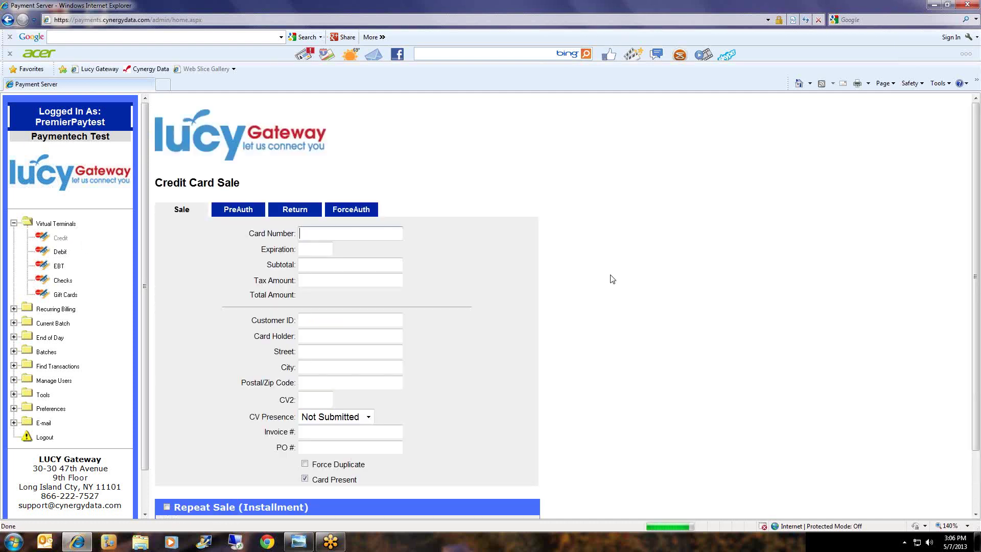
pyautogui.scroll(-2, 613, 278)
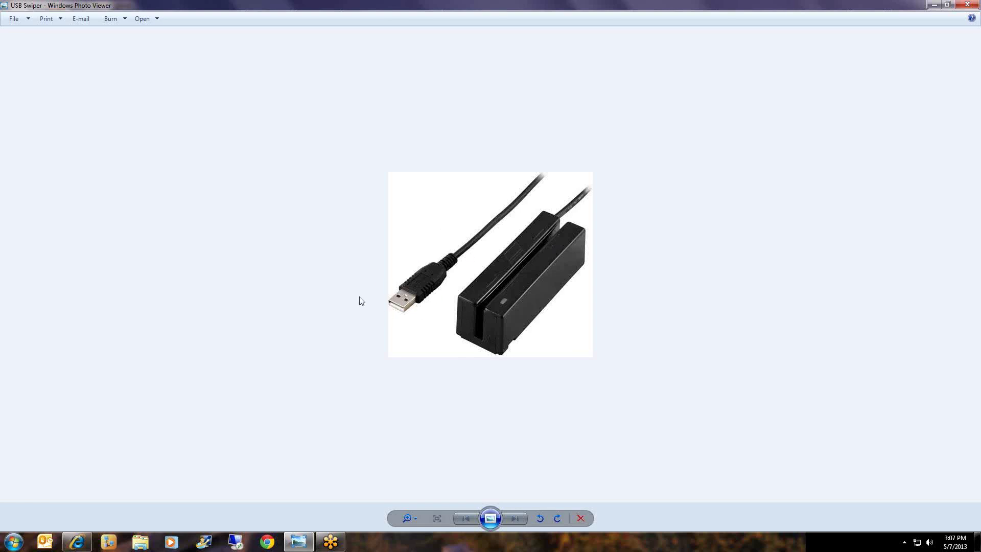
pyautogui.click(77, 542)
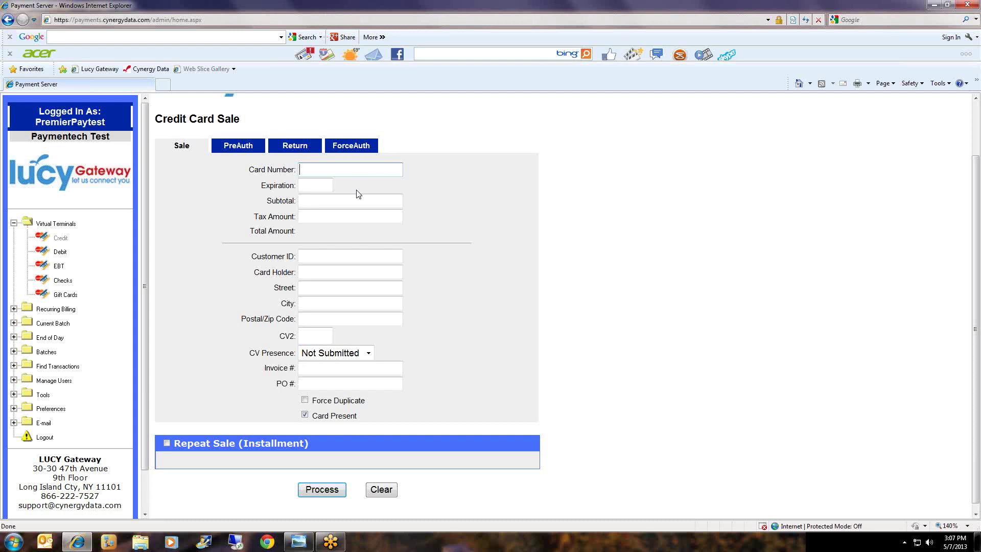
# Check the swiped Discover card number, expiration date and holder name on the form.
pyautogui.scroll(3, 358, 194)
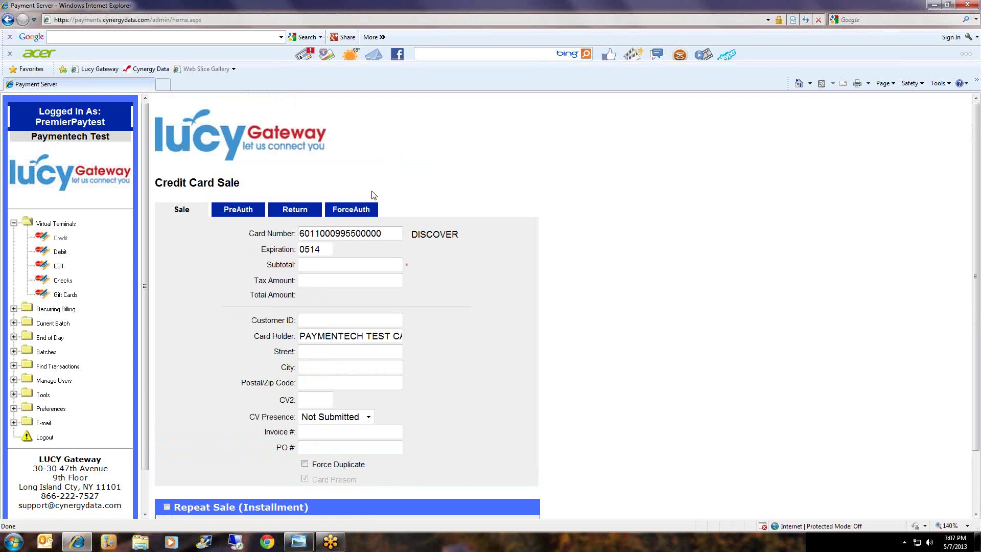
pyautogui.moveTo(390, 234); pyautogui.dragTo(410, 240)
pyautogui.moveTo(323, 249)
pyautogui.mouseDown()
pyautogui.moveTo(298, 249)
pyautogui.moveTo(323, 247)
pyautogui.mouseUp()
pyautogui.moveTo(300, 336); pyautogui.dragTo(436, 334)
# Enter a 150.00 subtotal and the patient's customer ID.
pyautogui.click(347, 265)
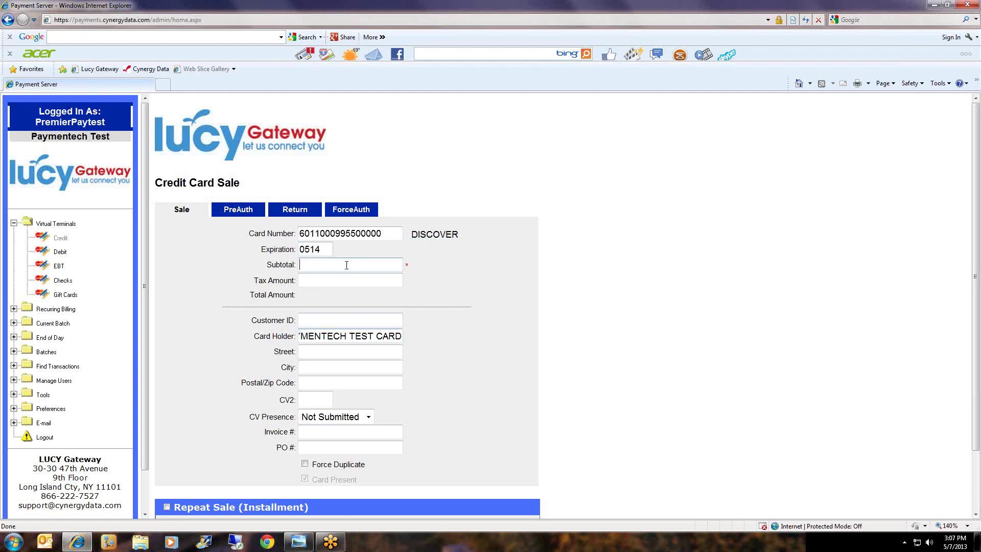
pyautogui.write('150.00')
pyautogui.click(318, 324)
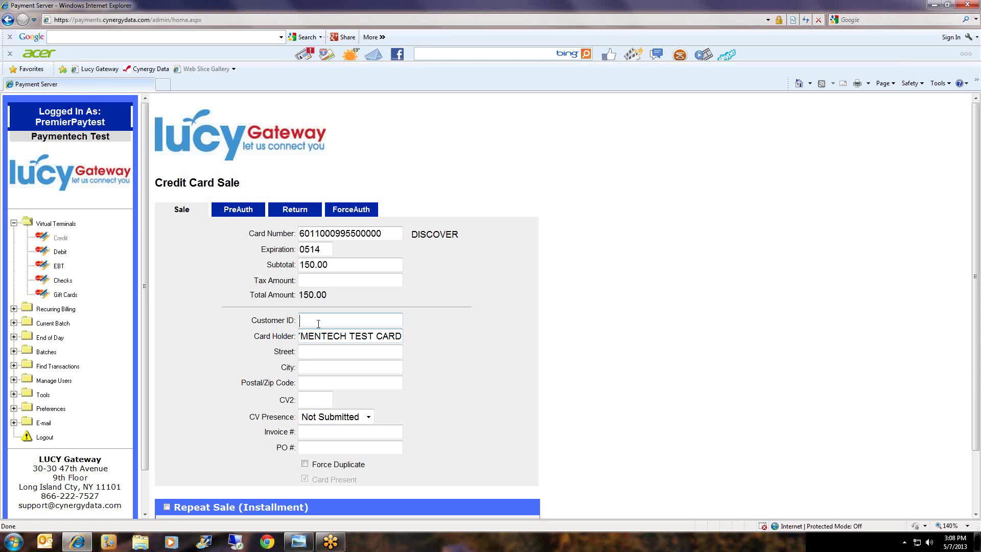
pyautogui.write('PATIENT0507A')
pyautogui.scroll(-2, 499, 368)
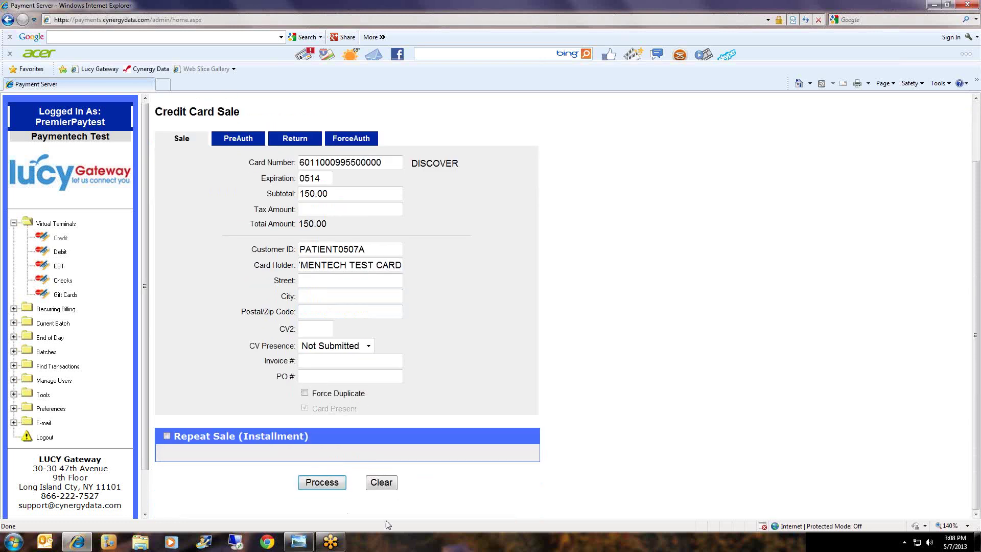
# Process the sale and review the customer ID and $150.00 subtotal in the results.
pyautogui.click(318, 485)
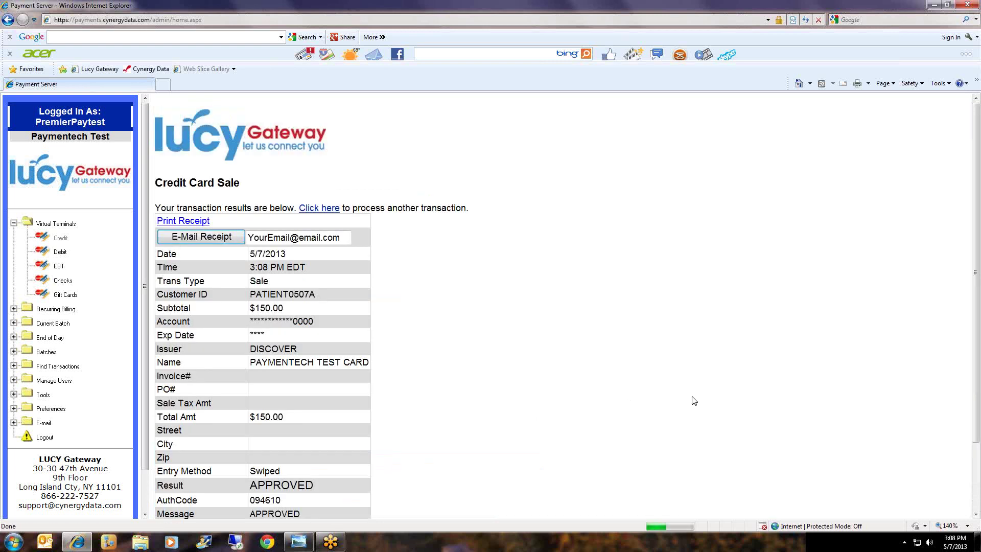
pyautogui.scroll(-1, 694, 400)
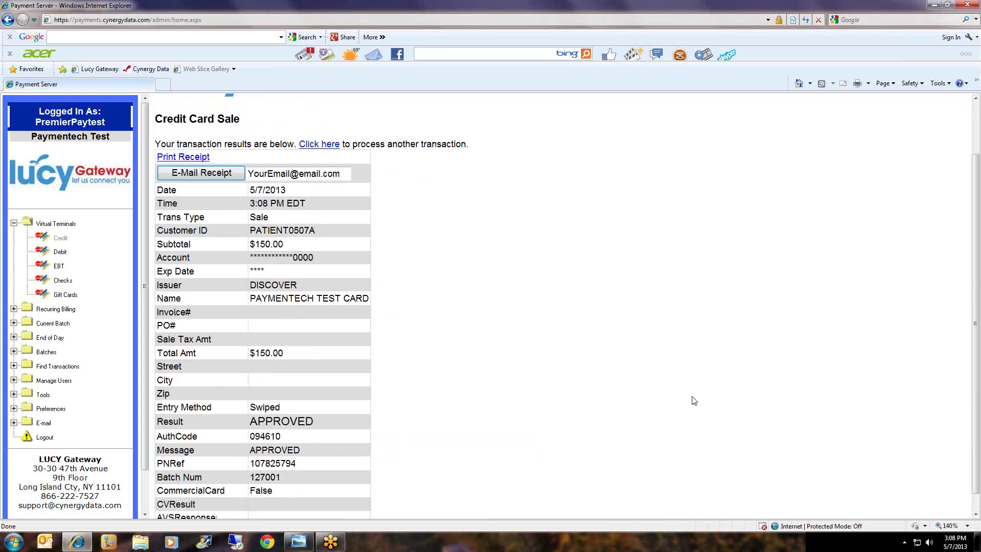
pyautogui.scroll(-1, 694, 400)
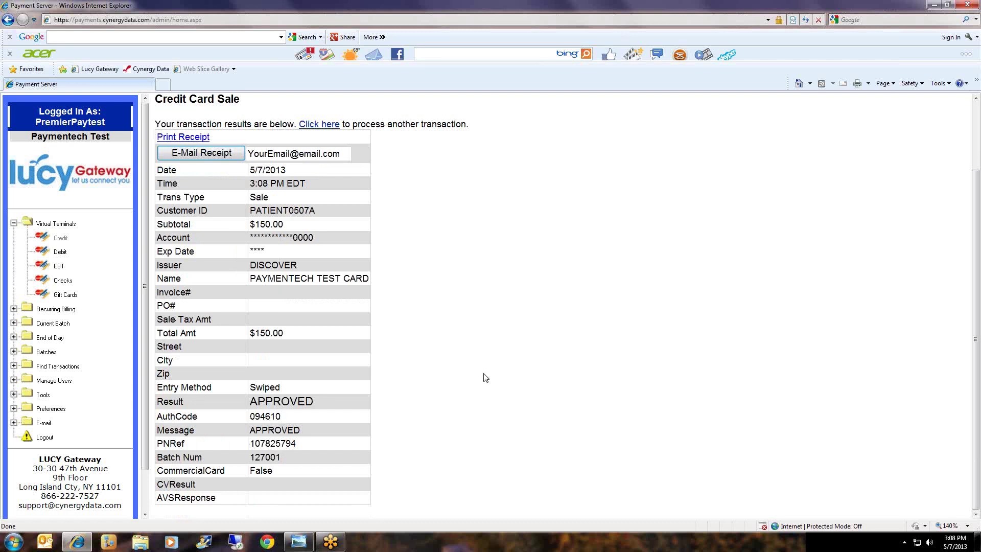
pyautogui.moveTo(317, 215); pyautogui.dragTo(250, 225)
pyautogui.click(323, 214)
pyautogui.click(290, 227)
# Review the masked card number, expiry, cardholder, Swiped entry method and APPROVED result.
pyautogui.moveTo(322, 239); pyautogui.dragTo(250, 238)
pyautogui.click(317, 241)
pyautogui.moveTo(312, 242); pyautogui.dragTo(250, 238)
pyautogui.click(314, 240)
pyautogui.moveTo(321, 245); pyautogui.dragTo(343, 279)
pyautogui.click(266, 255)
pyautogui.click(277, 252)
pyautogui.moveTo(359, 278); pyautogui.dragTo(253, 276)
pyautogui.moveTo(284, 387); pyautogui.dragTo(245, 398)
pyautogui.click(264, 397)
pyautogui.moveTo(314, 404); pyautogui.dragTo(405, 418)
pyautogui.scroll(2, 434, 419)
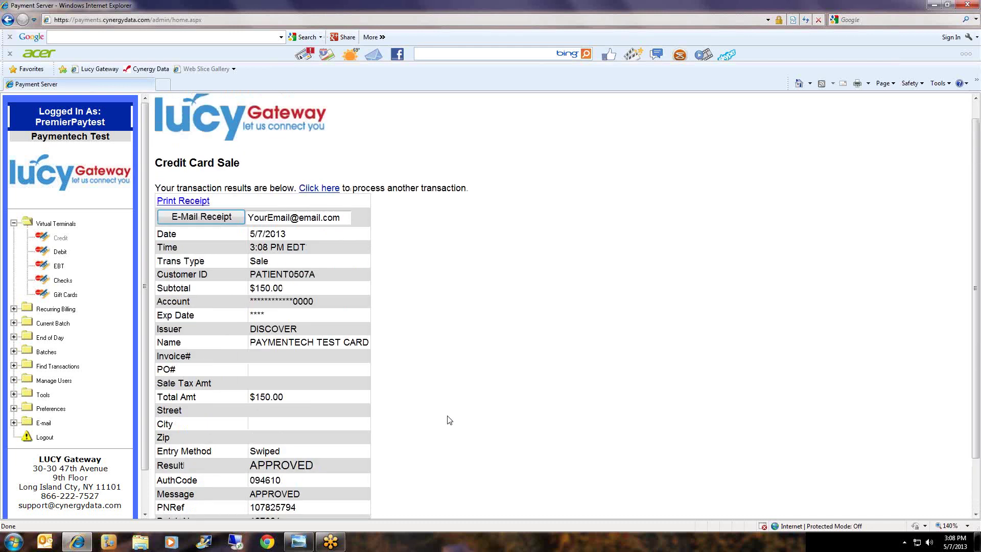
pyautogui.click(185, 201)
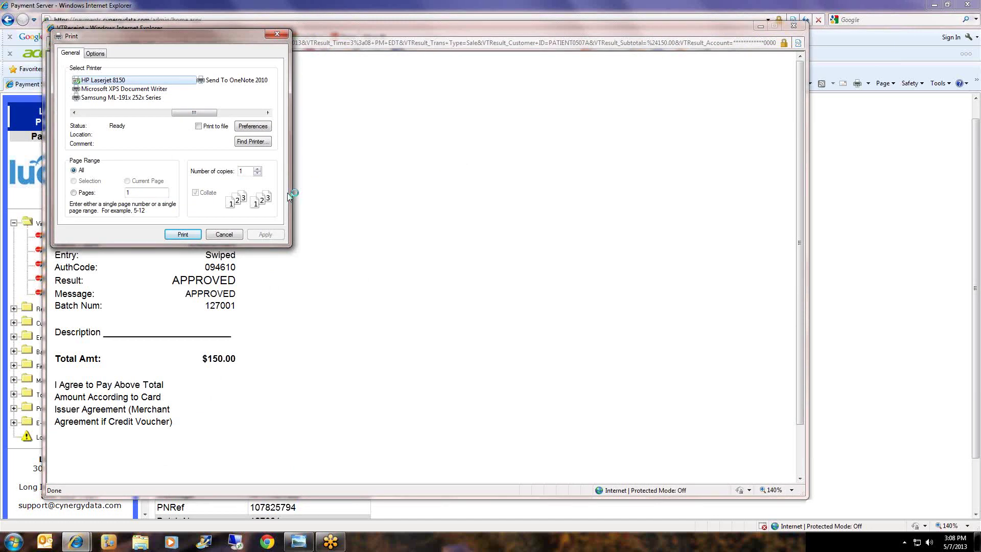
pyautogui.click(257, 170)
pyautogui.click(258, 170)
pyautogui.click(257, 170)
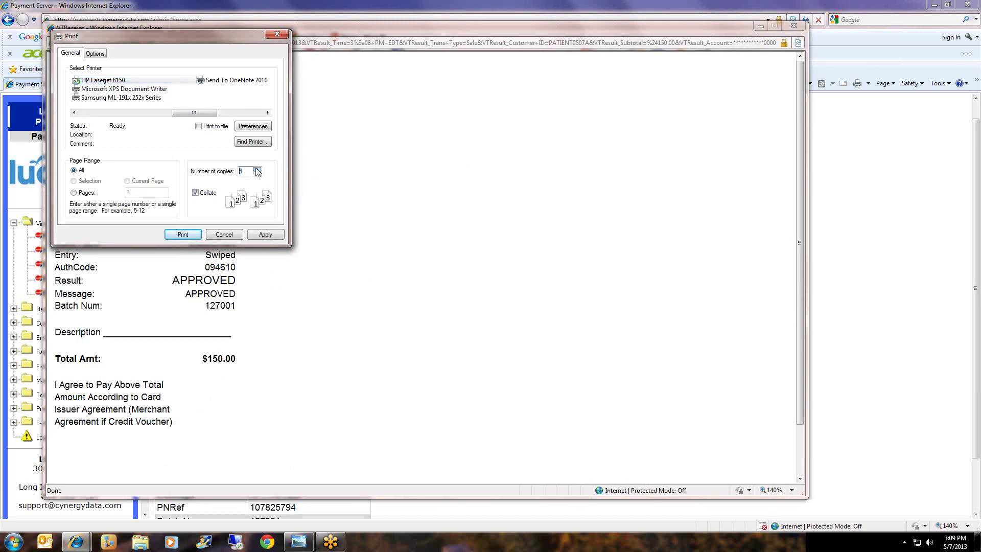
pyautogui.click(258, 170)
pyautogui.click(258, 175)
pyautogui.click(258, 174)
pyautogui.click(258, 174)
pyautogui.click(224, 234)
pyautogui.scroll(-2, 340, 254)
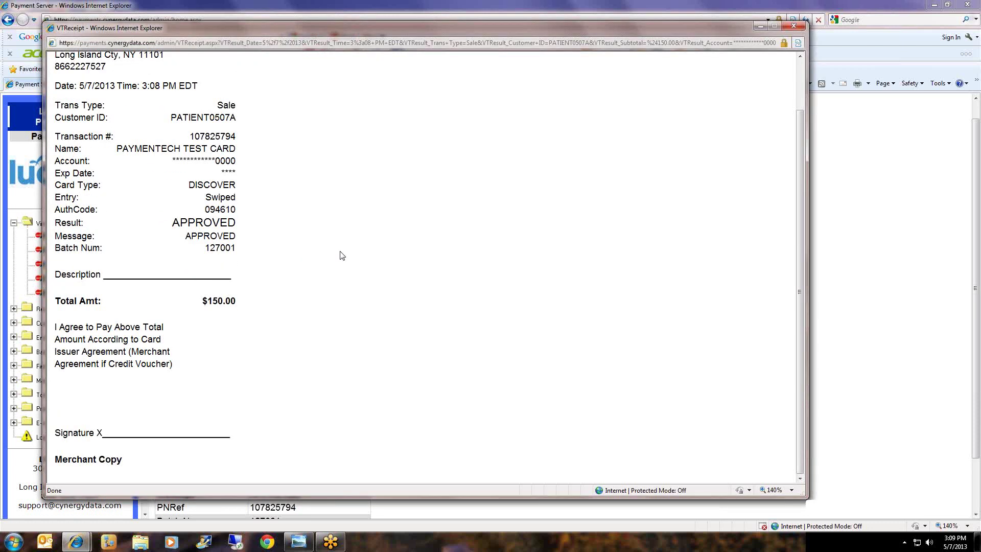
pyautogui.moveTo(242, 438)
pyautogui.mouseDown()
pyautogui.moveTo(111, 432)
pyautogui.moveTo(204, 433)
pyautogui.moveTo(68, 418)
pyautogui.moveTo(237, 431)
pyautogui.moveTo(67, 416)
pyautogui.mouseUp()
pyautogui.click(331, 453)
pyautogui.scroll(2, 337, 434)
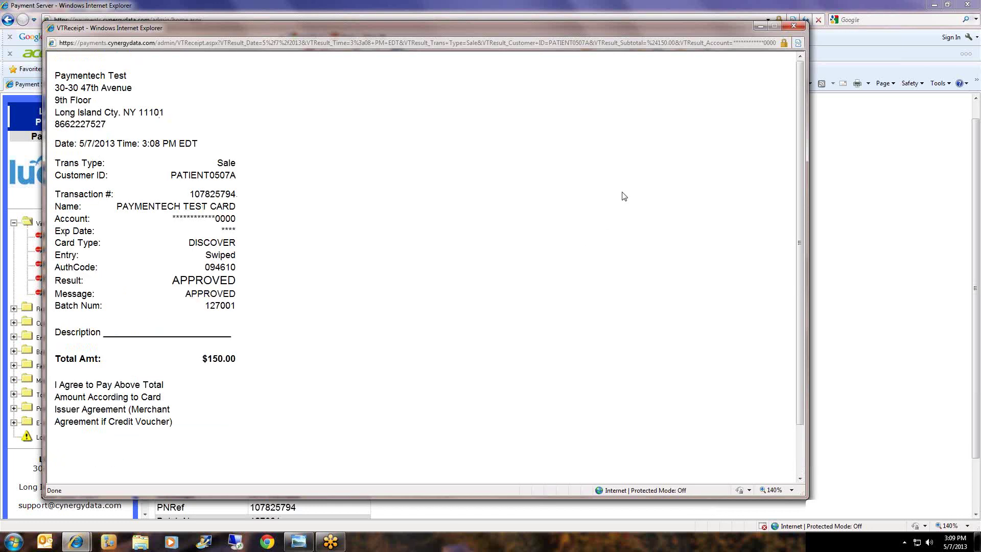
pyautogui.click(792, 27)
pyautogui.scroll(-2, 594, 299)
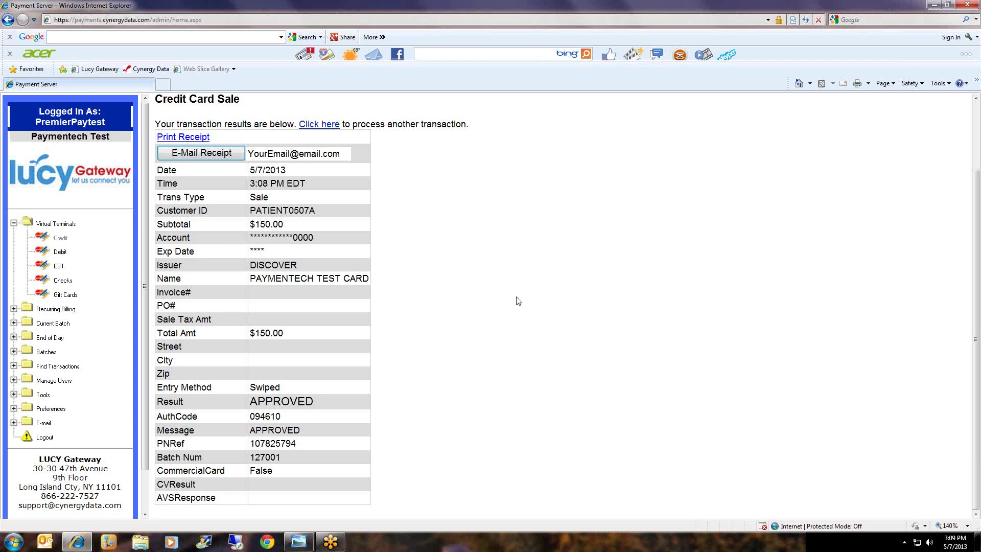
# Start another transaction on a blank Credit Card Sale form.
pyautogui.scroll(2, 517, 300)
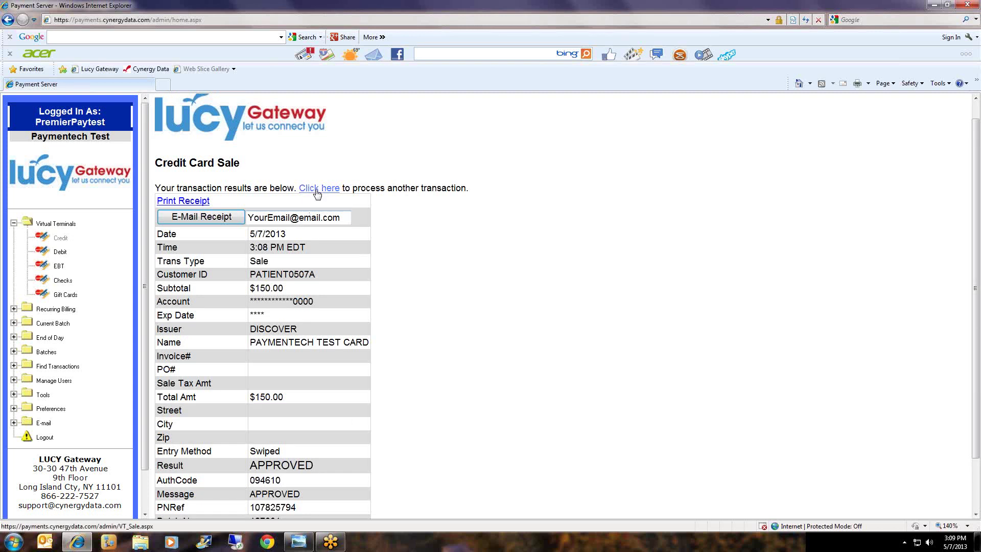
pyautogui.click(317, 189)
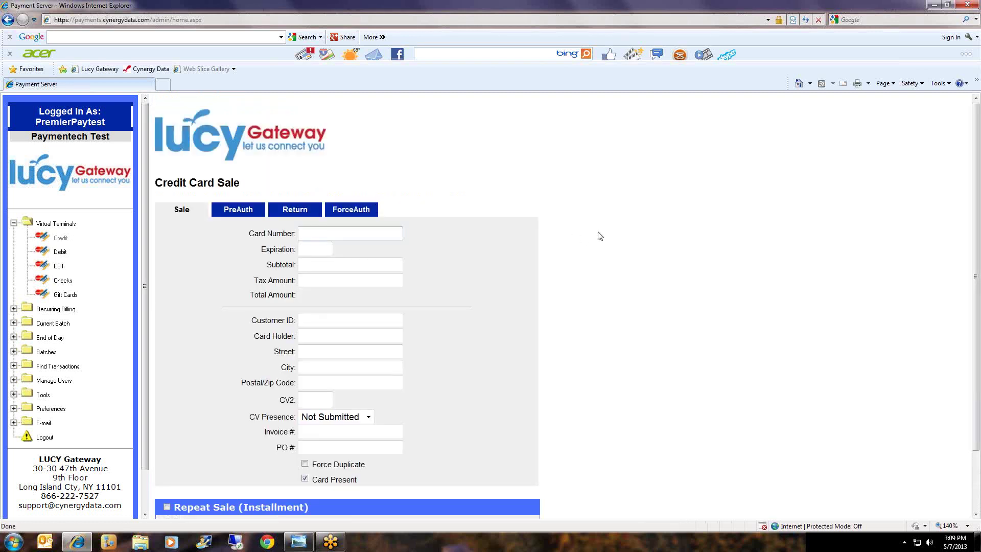
pyautogui.scroll(-2, 601, 236)
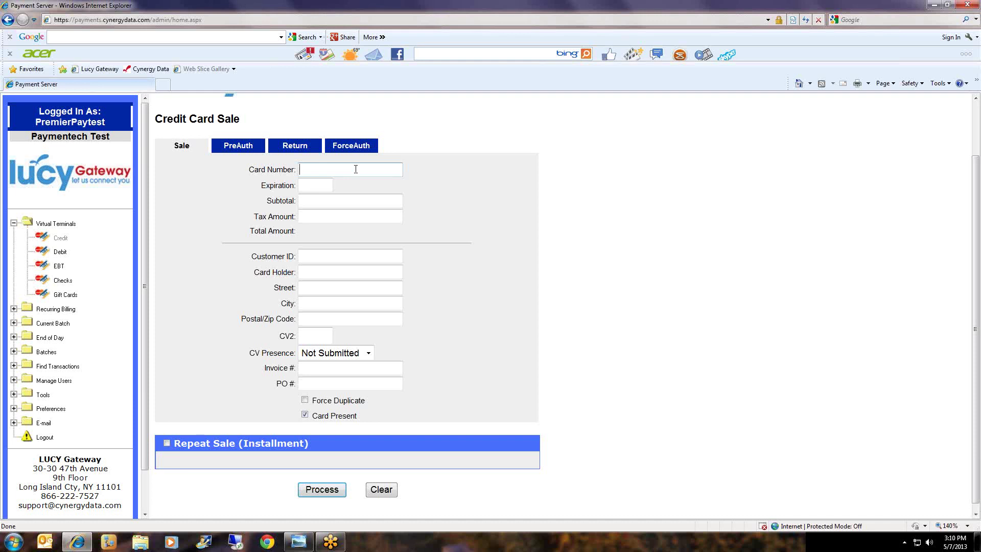
# Enter the AMEX card number, confirm the detected AMEX type, and set expiration 0514.
pyautogui.write('371449635398431')
pyautogui.press('Tab')
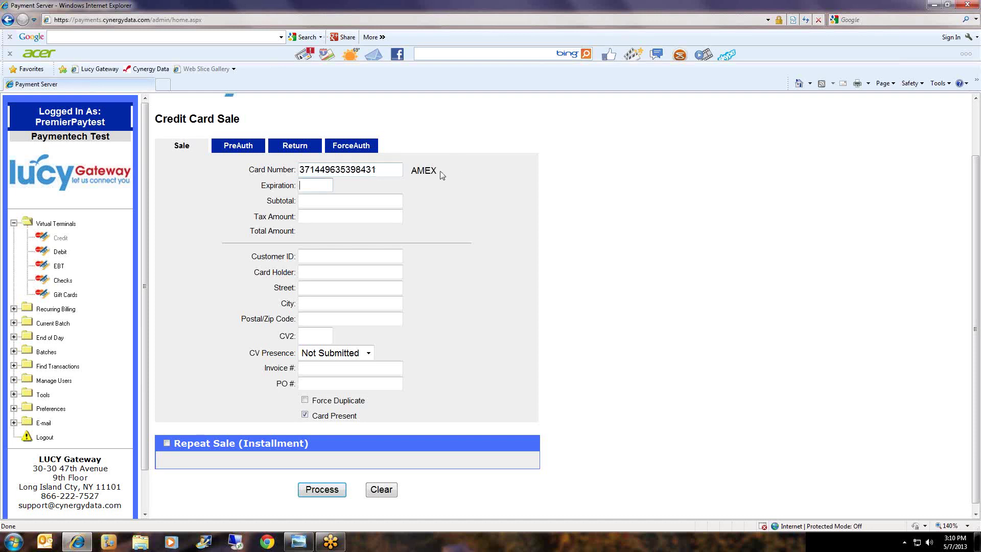
pyautogui.moveTo(439, 171); pyautogui.dragTo(412, 175)
pyautogui.click(323, 185)
pyautogui.write('0514')
pyautogui.press('Tab')
# Enter a 150.00 subtotal and the patient's customer ID.
pyautogui.write('150.00')
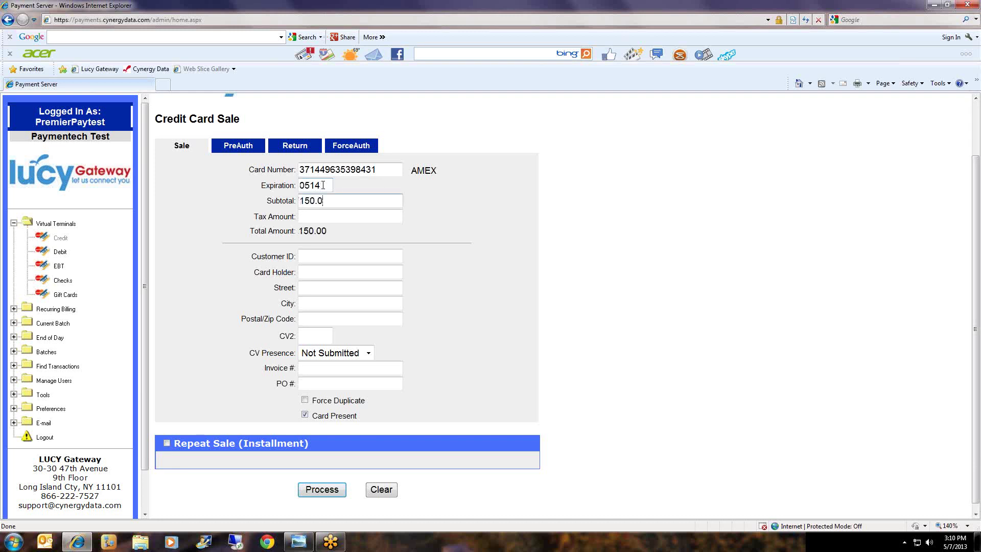
pyautogui.press('Tab')
pyautogui.press('Tab')
pyautogui.write('PATIENT0507A')
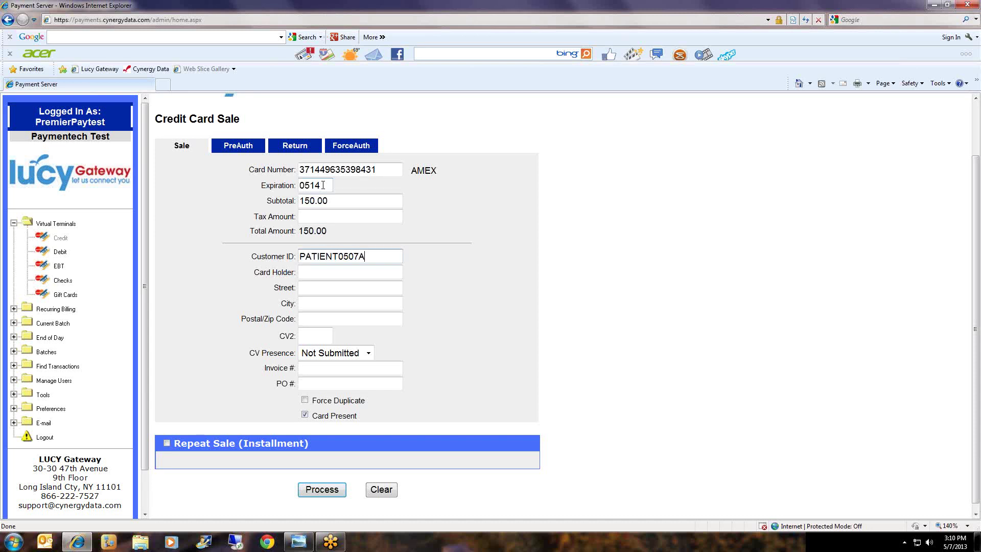
pyautogui.press('Tab')
# Fill in the cardholder's full name, street number and postal code.
pyautogui.write('JOHN CARDHOLDER')
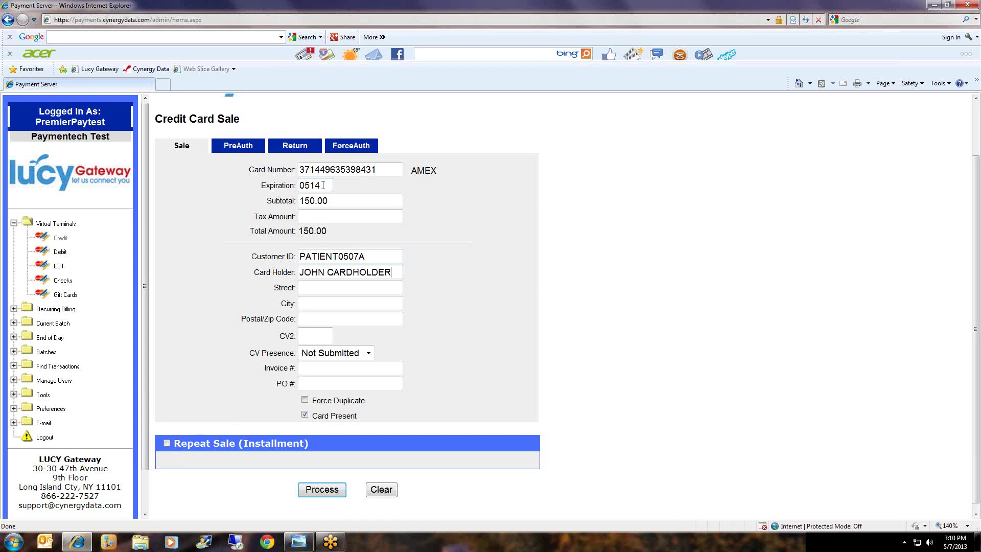
pyautogui.press('Tab')
pyautogui.write('123')
pyautogui.press('Tab')
pyautogui.press('Tab')
pyautogui.write('11212')
pyautogui.click(319, 334)
pyautogui.click(369, 356)
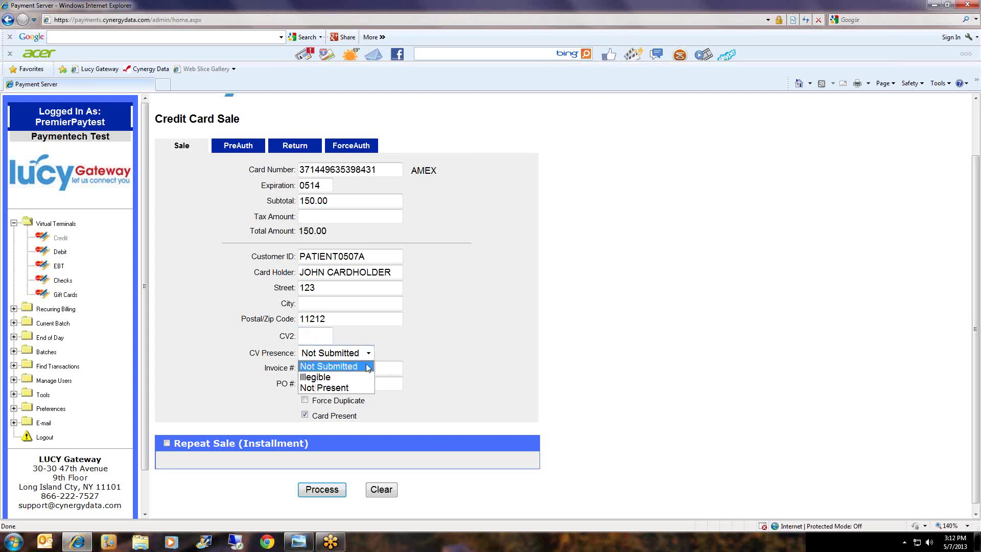
pyautogui.click(369, 367)
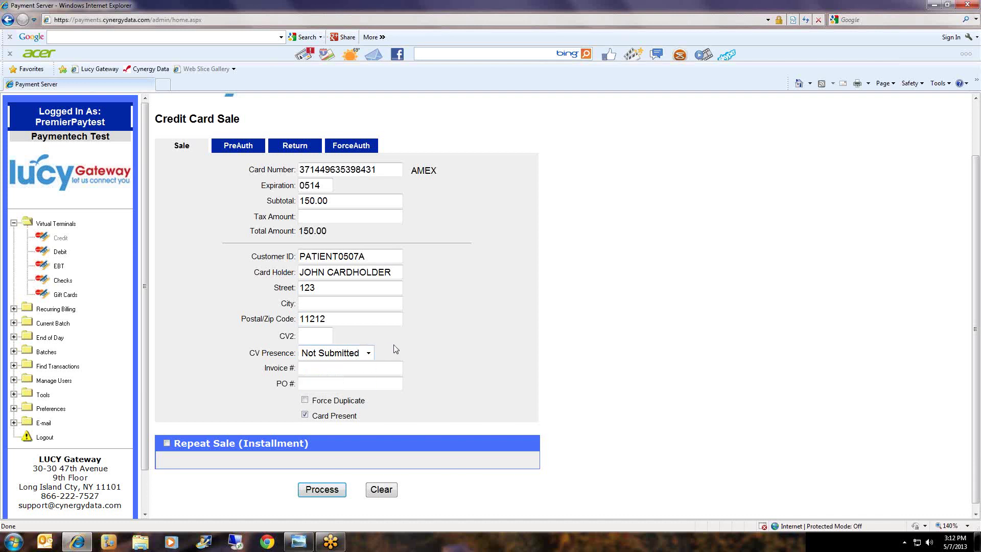
pyautogui.click(313, 336)
# Enter a three-digit security code and the invoice reference 'REF: CHILDS NAME'.
pyautogui.write('111')
pyautogui.press('Tab')
pyautogui.moveTo(378, 353)
pyautogui.mouseDown()
pyautogui.moveTo(247, 353)
pyautogui.moveTo(376, 352)
pyautogui.mouseUp()
pyautogui.write('REF:')
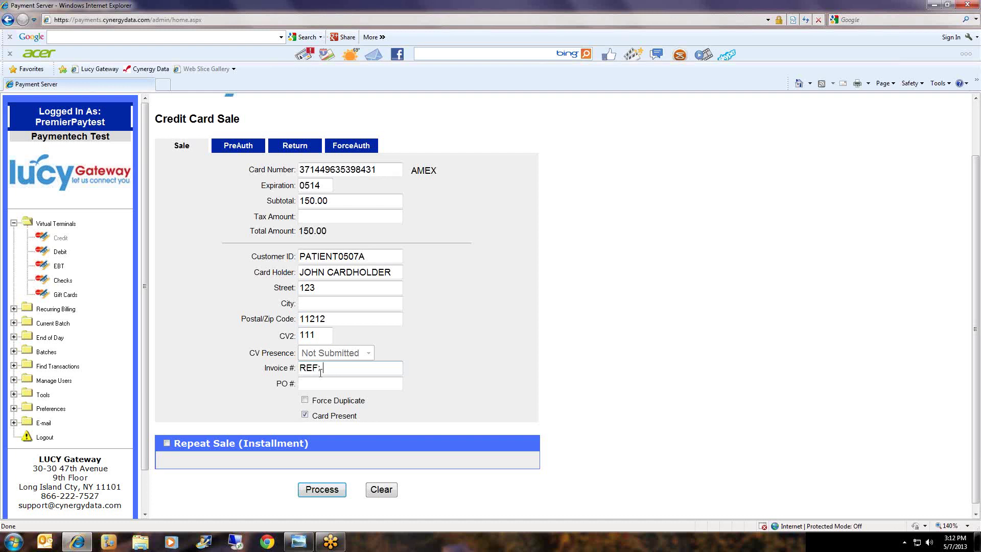
pyautogui.write(' CHE')
pyautogui.press('BackSpace')
pyautogui.write('ILDS NAME')
# Process the sale and review the customer ID, subtotal and masked account number.
pyautogui.click(327, 491)
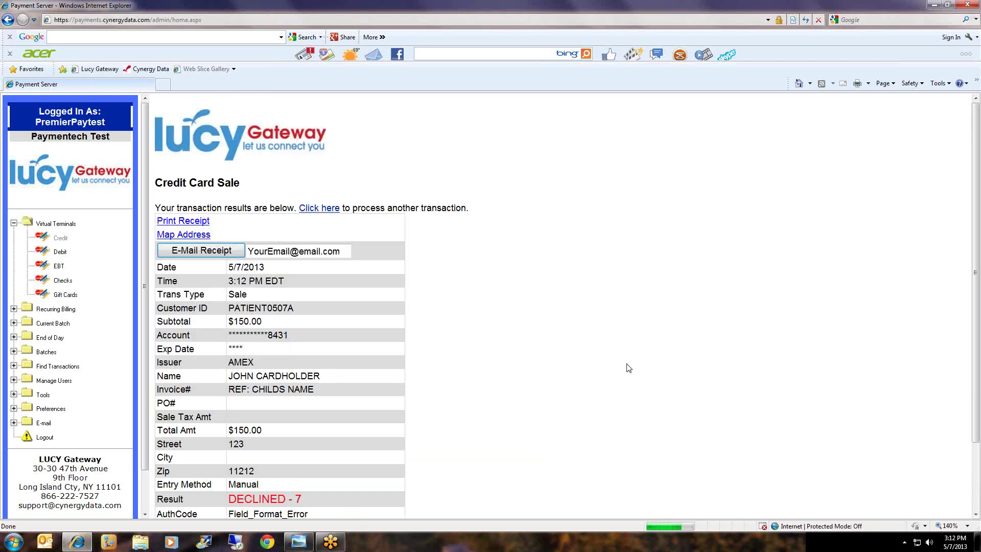
pyautogui.scroll(-2, 629, 366)
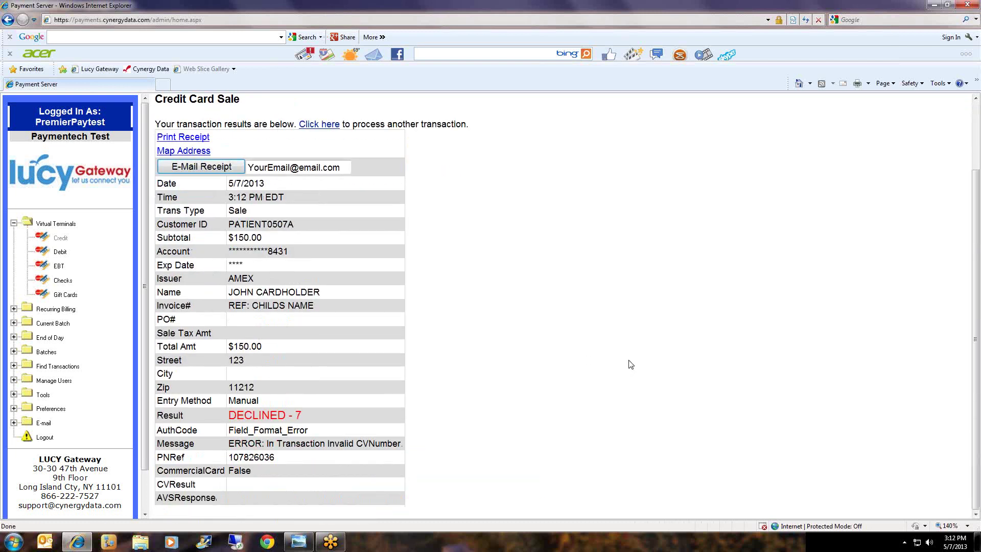
pyautogui.scroll(2, 631, 364)
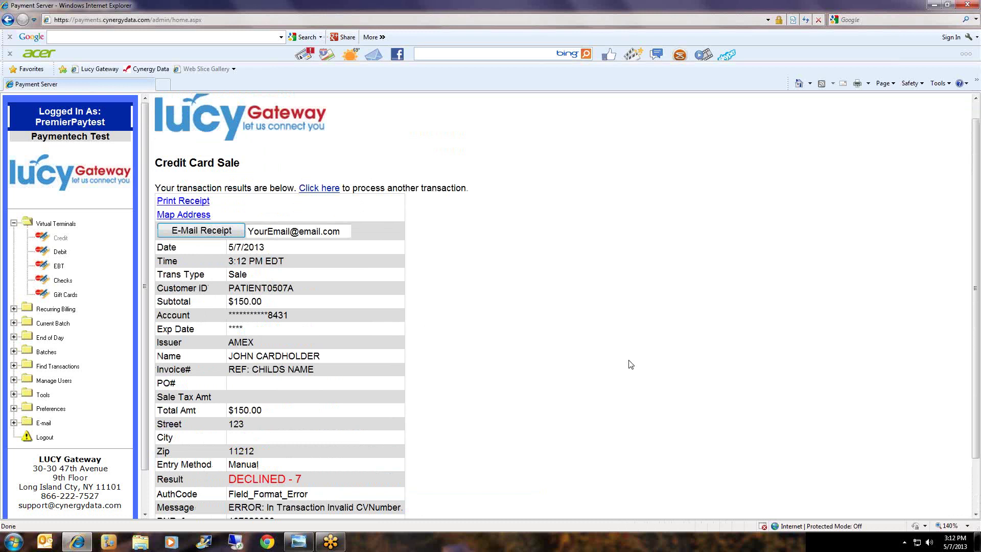
pyautogui.scroll(-2, 627, 346)
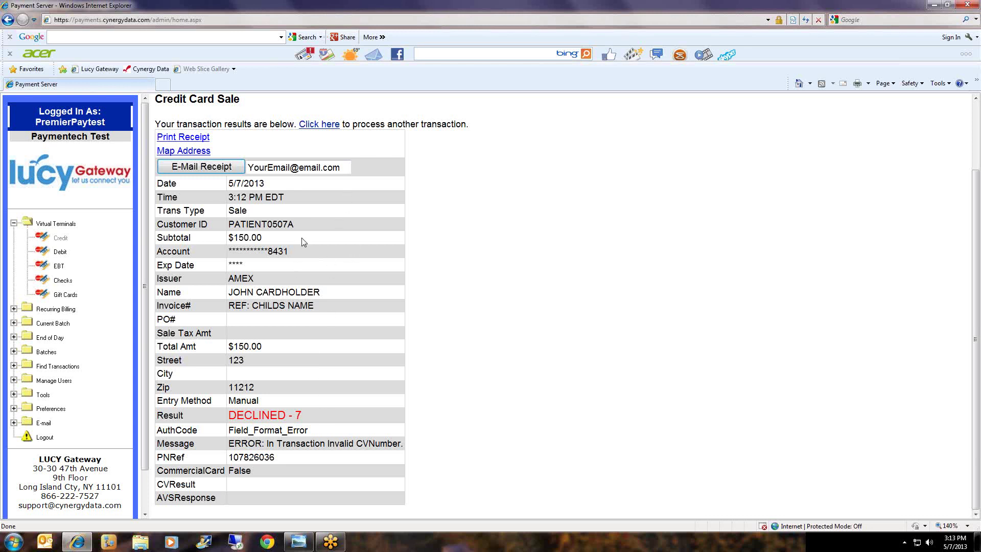
pyautogui.moveTo(296, 228); pyautogui.dragTo(232, 231)
pyautogui.moveTo(291, 226); pyautogui.dragTo(230, 227)
pyautogui.moveTo(288, 242); pyautogui.dragTo(268, 260)
pyautogui.click(328, 259)
pyautogui.click(278, 259)
# Review the expiry, AMEX issuer, cardholder, invoice reference, street and zip in the results.
pyautogui.moveTo(247, 271); pyautogui.dragTo(226, 271)
pyautogui.click(248, 271)
pyautogui.moveTo(255, 282); pyautogui.dragTo(227, 282)
pyautogui.click(266, 282)
pyautogui.moveTo(324, 293); pyautogui.dragTo(227, 293)
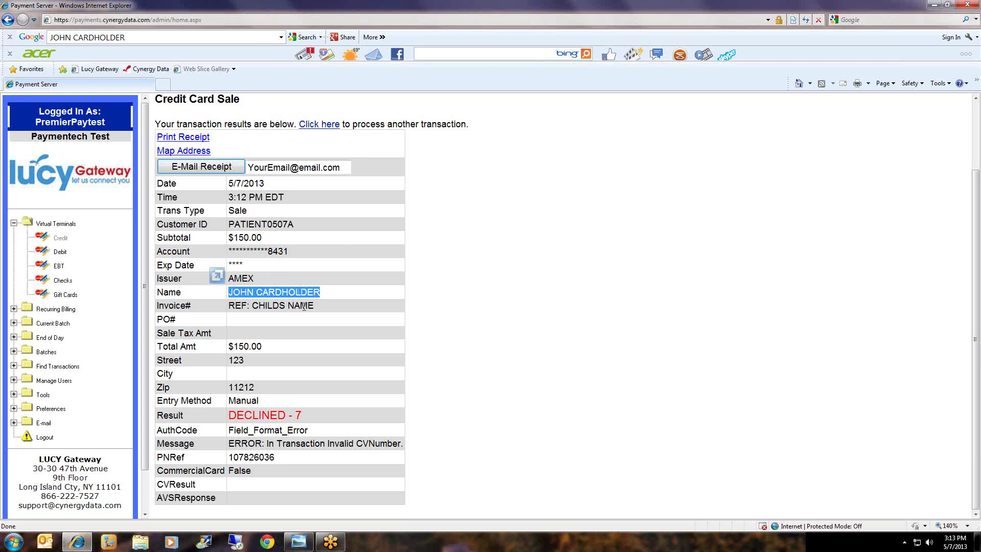
pyautogui.click(330, 311)
pyautogui.moveTo(319, 310); pyautogui.dragTo(225, 298)
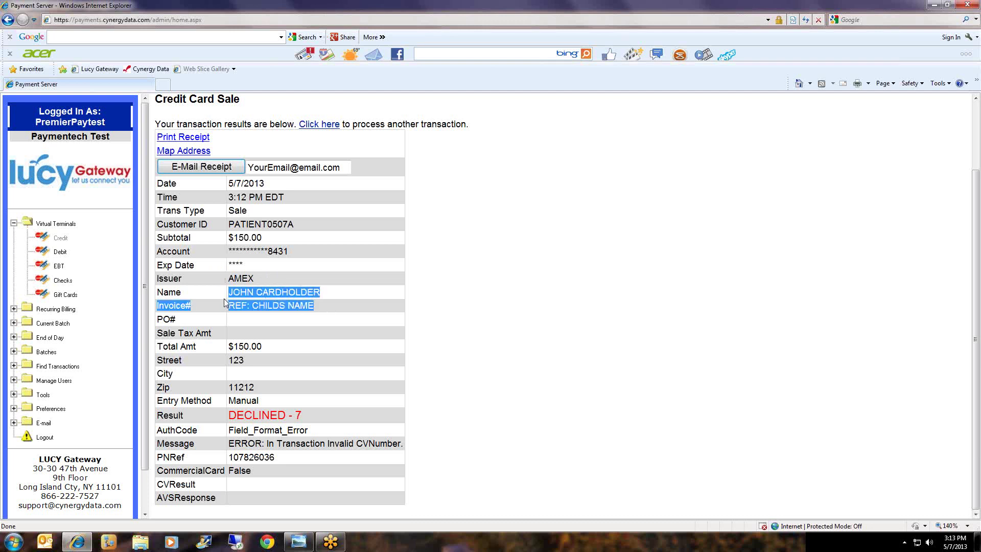
pyautogui.moveTo(313, 306); pyautogui.dragTo(217, 289)
pyautogui.click(288, 364)
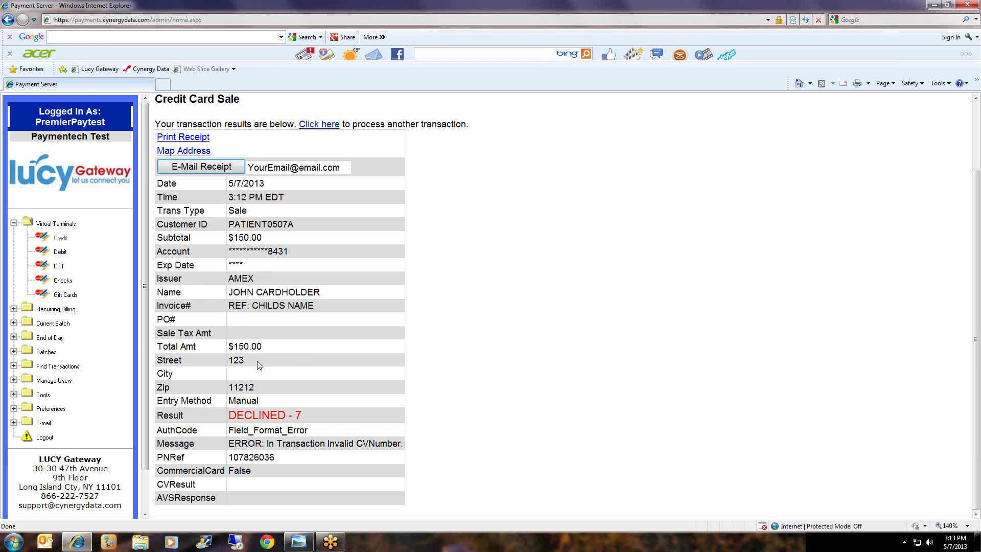
pyautogui.moveTo(259, 364); pyautogui.dragTo(233, 362)
pyautogui.click(280, 357)
pyautogui.moveTo(271, 393); pyautogui.dragTo(230, 404)
pyautogui.click(254, 389)
# Review the Manual entry method, DECLINED - 7 result and invalid CV number error.
pyautogui.click(268, 413)
pyautogui.click(265, 407)
pyautogui.click(264, 407)
pyautogui.moveTo(315, 416); pyautogui.dragTo(258, 414)
pyautogui.click(373, 443)
pyautogui.moveTo(402, 443); pyautogui.dragTo(228, 443)
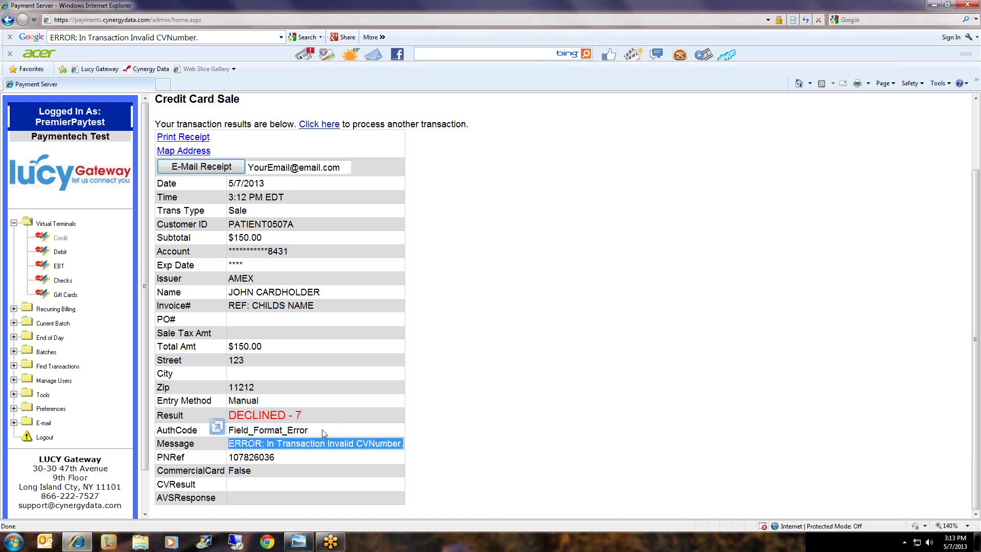
pyautogui.click(515, 394)
# Start a fresh transaction from the declined results page.
pyautogui.scroll(2, 520, 389)
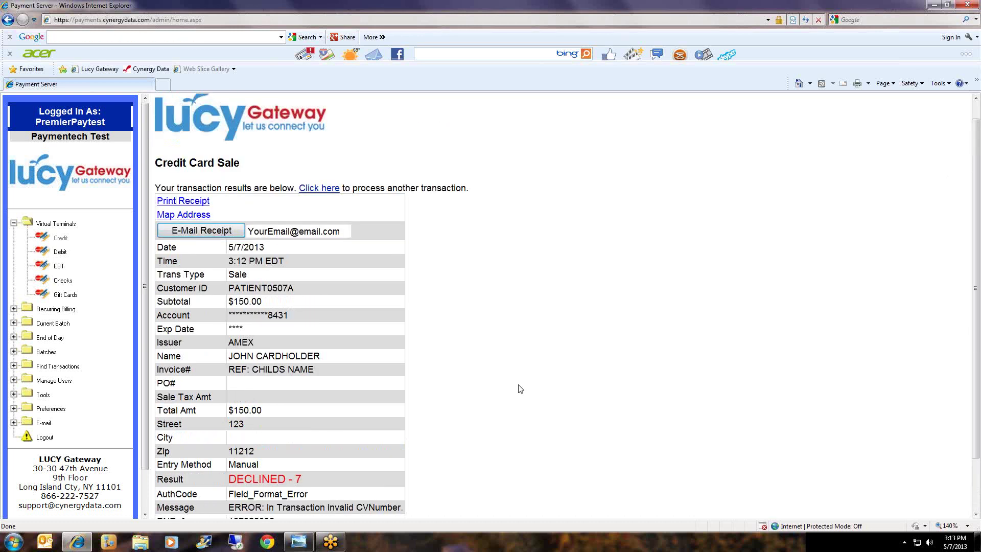
pyautogui.scroll(-2, 521, 387)
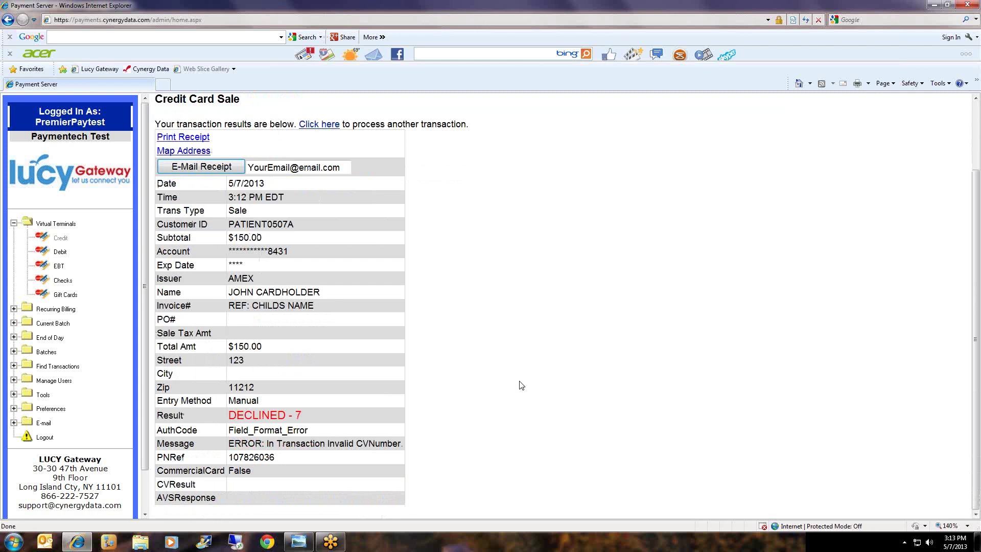
pyautogui.click(316, 129)
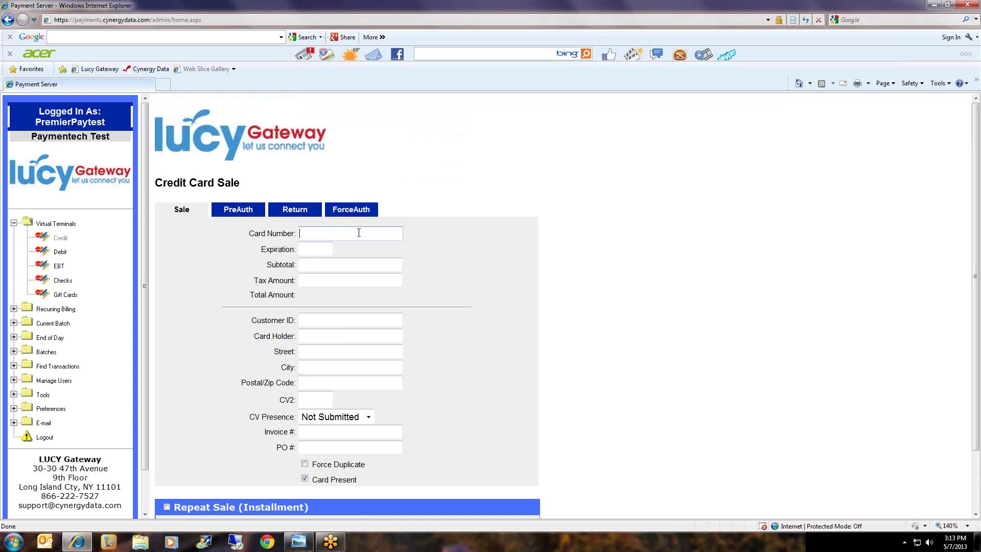
# Re-enter the AMEX card number, expiration 0514 and a 150.00 subtotal.
pyautogui.write('371449635398431')
pyautogui.press('Tab')
pyautogui.write('05')
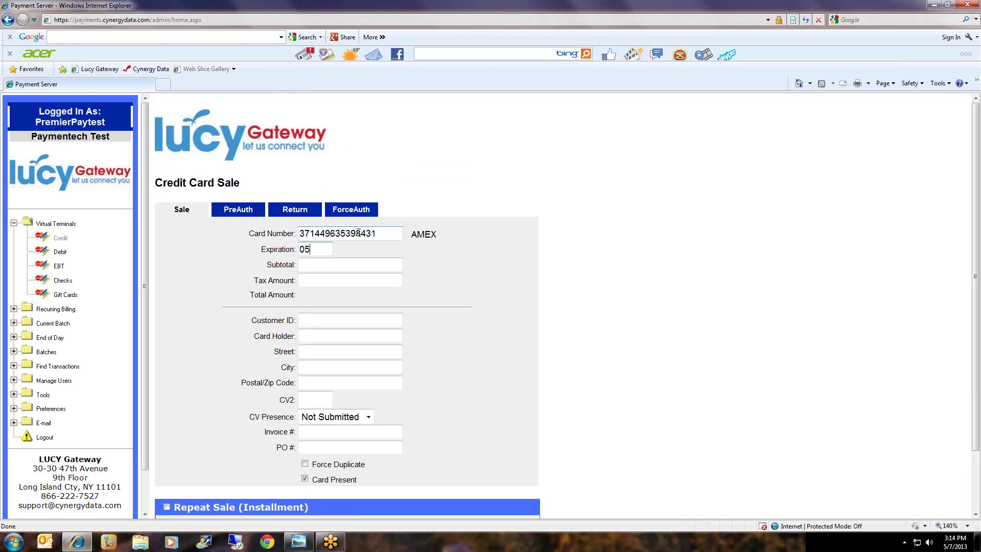
pyautogui.write('01')
pyautogui.press('BackSpace')
pyautogui.press('BackSpace')
pyautogui.write('14')
pyautogui.press('Tab')
pyautogui.write('1500.00')
pyautogui.press('BackSpace')
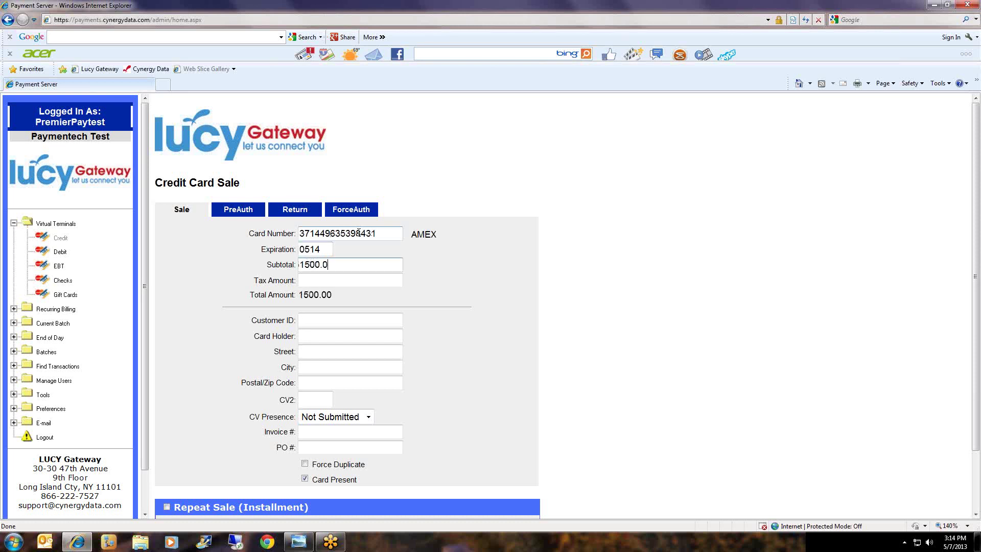
pyautogui.press('BackSpace')
pyautogui.press('BackSpace')
pyautogui.press('BackSpace')
pyautogui.write('.00')
# Fill in the customer ID, cardholder's name, street number and postal code.
pyautogui.press('Tab')
pyautogui.press('Tab')
pyautogui.write('0AT')
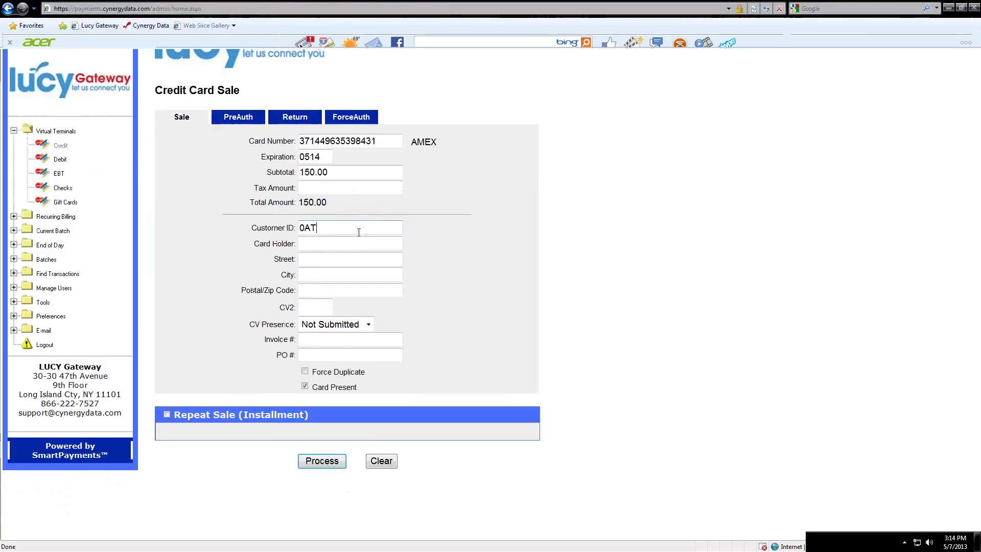
pyautogui.press('BackSpace')
pyautogui.press('BackSpace')
pyautogui.press('BackSpace')
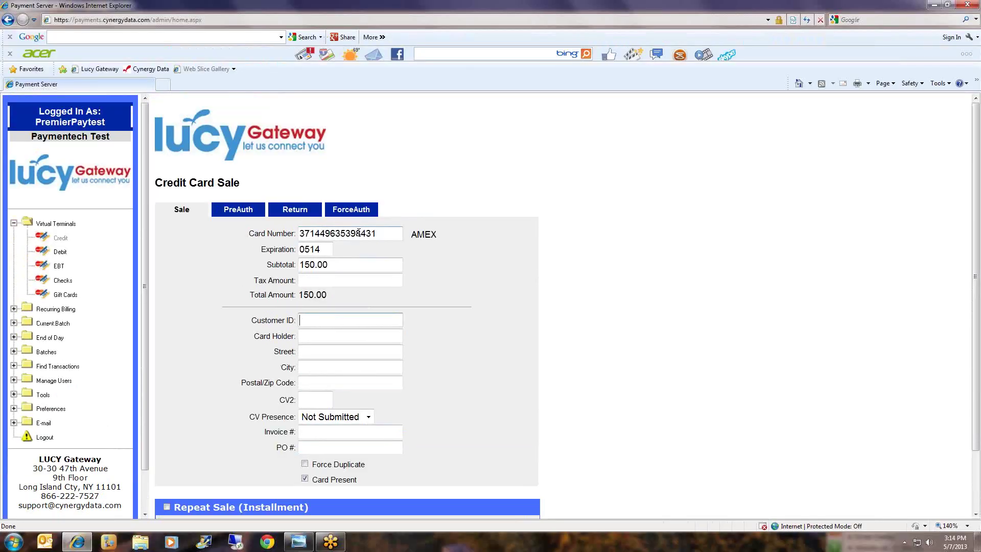
pyautogui.write('PATIENT0507A')
pyautogui.press('Tab')
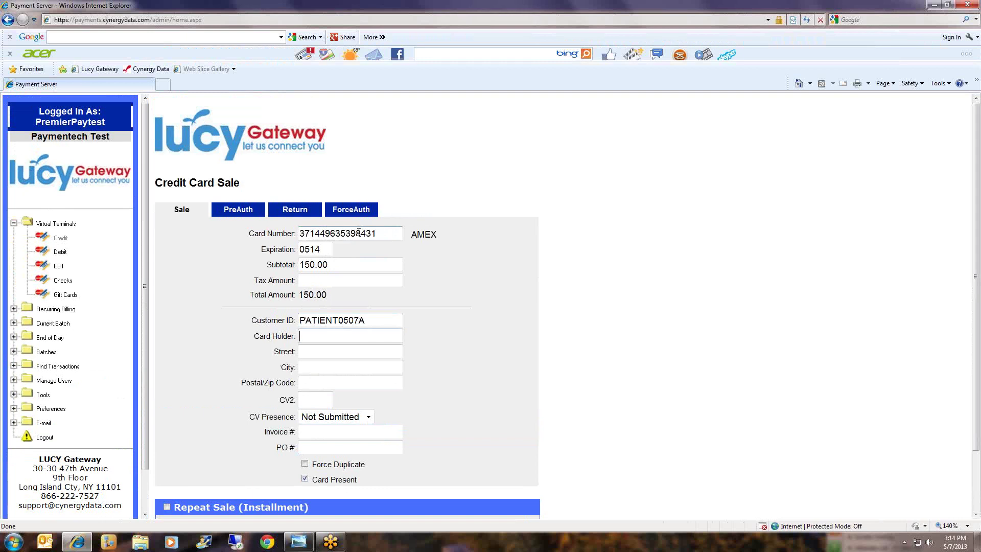
pyautogui.write('JOHN CARDHOLDER')
pyautogui.press('Tab')
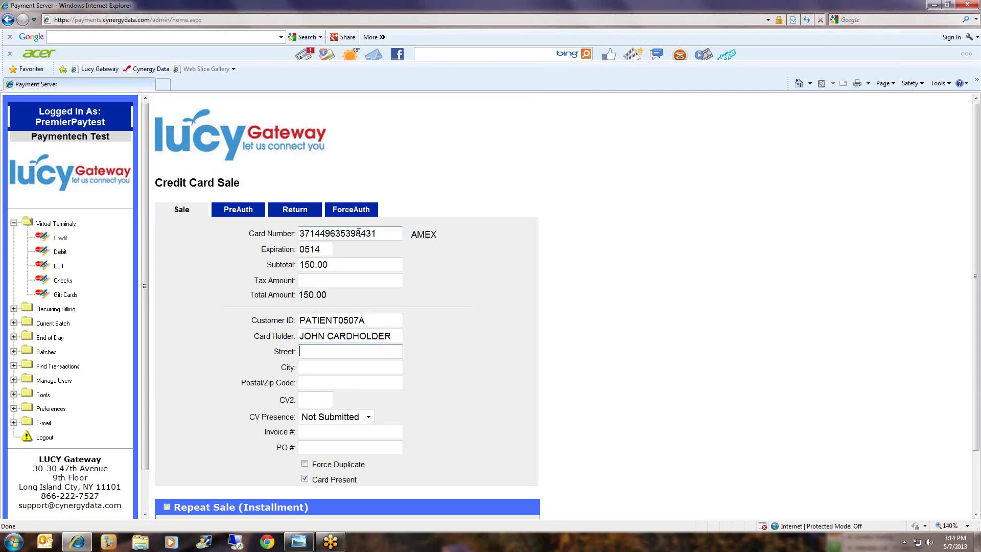
pyautogui.write('123')
pyautogui.press('Tab')
pyautogui.press('Tab')
pyautogui.write('11212')
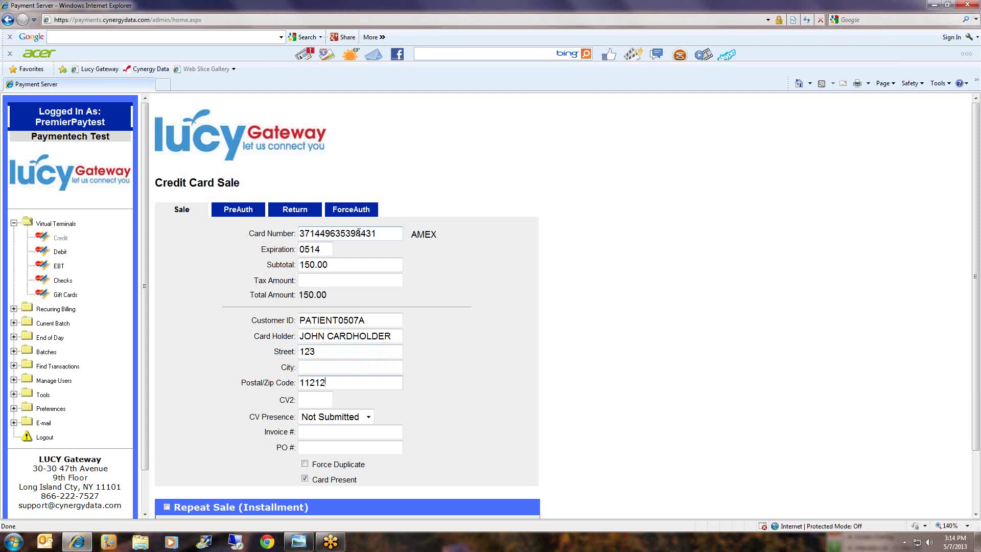
# Add a four-digit security code and invoice 'REF: CHILDS NAME', then process the sale.
pyautogui.press('Tab')
pyautogui.write('1234')
pyautogui.click(372, 432)
pyautogui.write('REF')
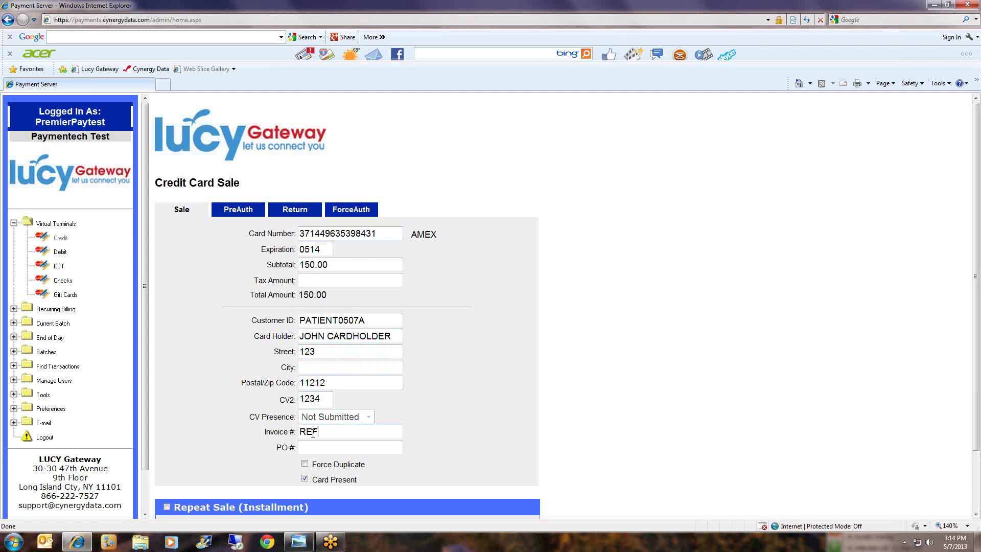
pyautogui.write(': CHILDS NAME')
pyautogui.scroll(-3, 318, 430)
pyautogui.click(322, 490)
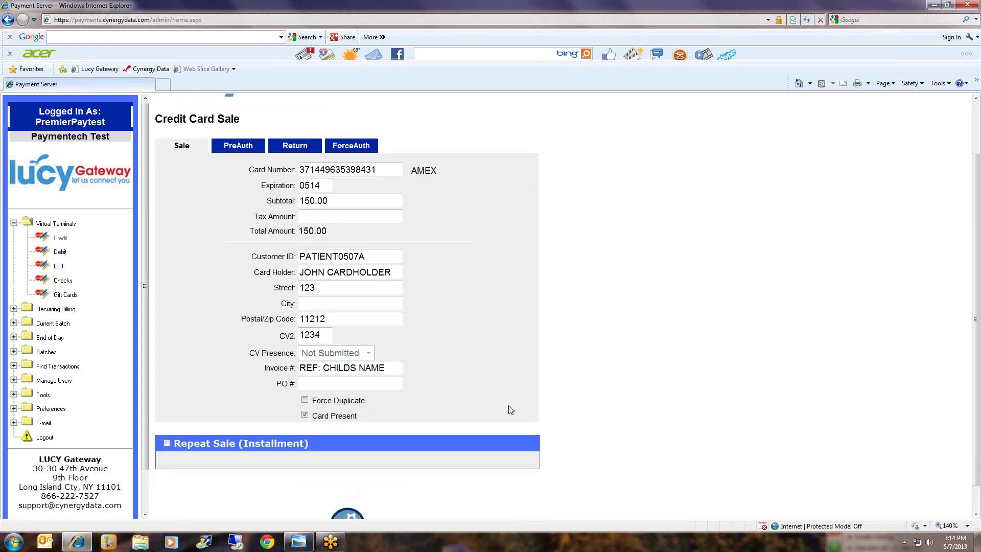
# Replace the receipt e-mail with a placeholder address and e-mail the $150.00 sale receipt.
pyautogui.scroll(-2, 635, 368)
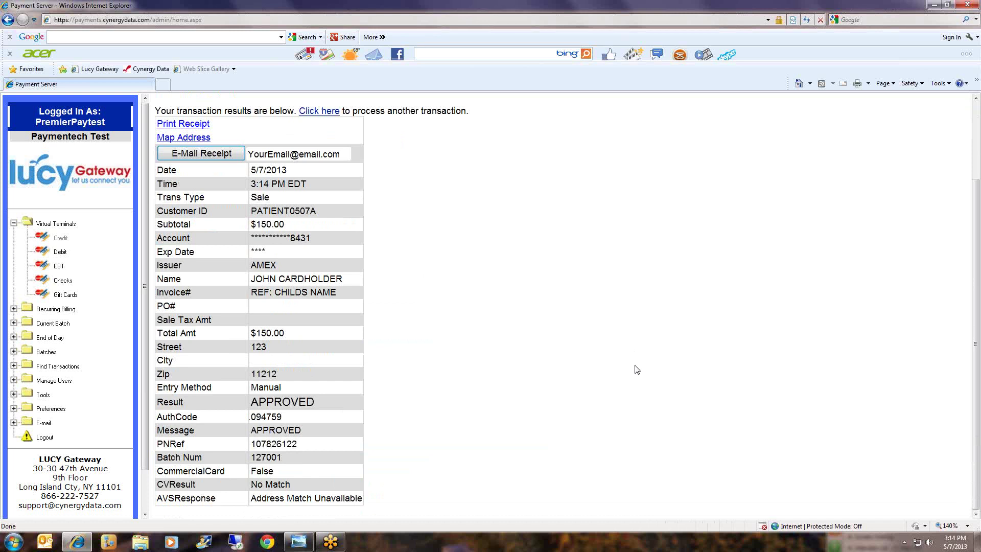
pyautogui.scroll(1, 636, 369)
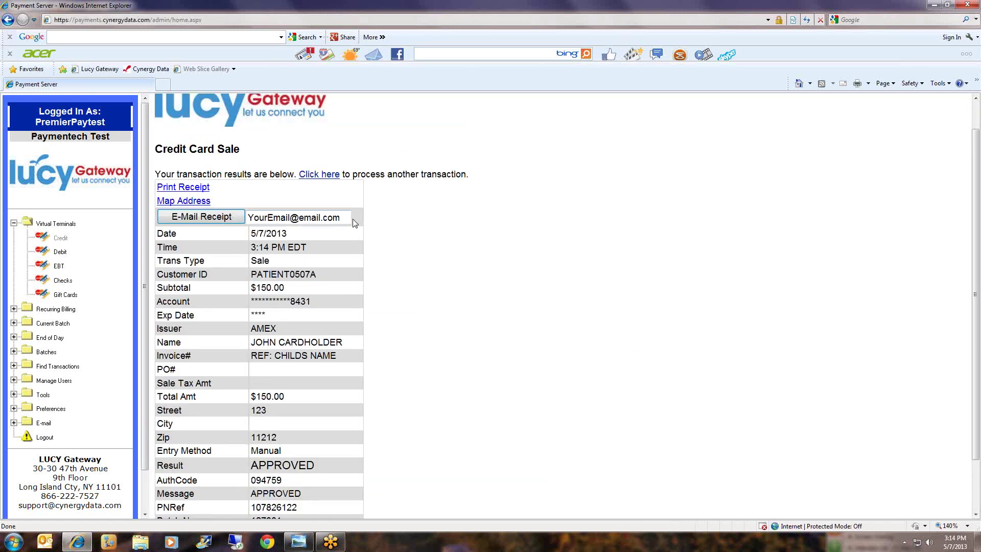
pyautogui.moveTo(343, 218); pyautogui.dragTo(259, 226)
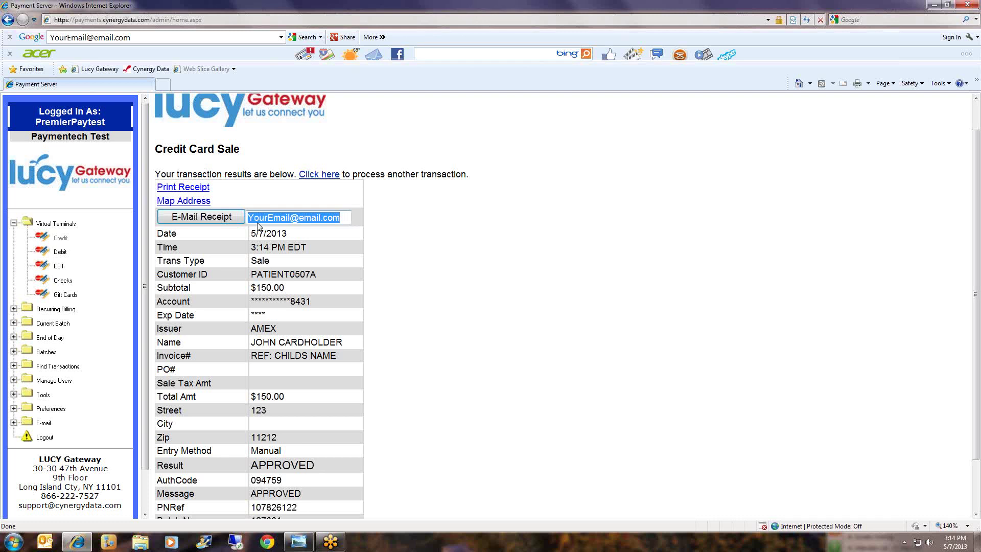
pyautogui.write('NONE@NONE.COM')
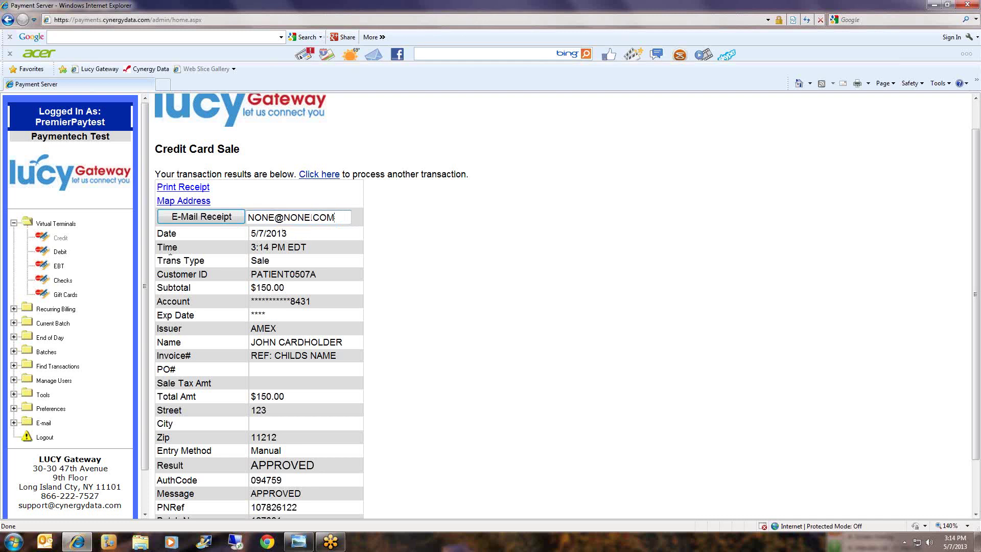
pyautogui.click(184, 219)
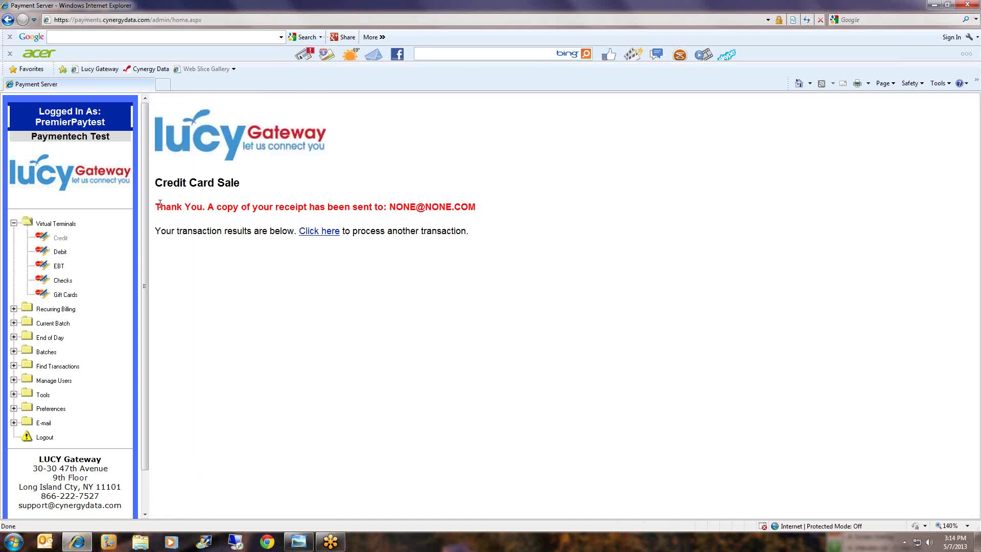
pyautogui.moveTo(156, 203); pyautogui.dragTo(371, 207)
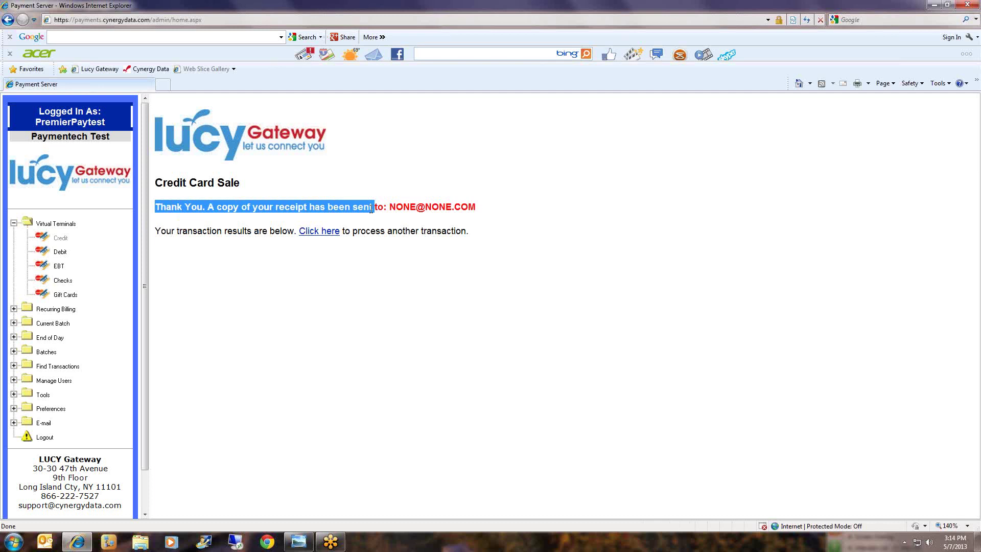
pyautogui.click(532, 205)
pyautogui.moveTo(461, 210); pyautogui.dragTo(504, 212)
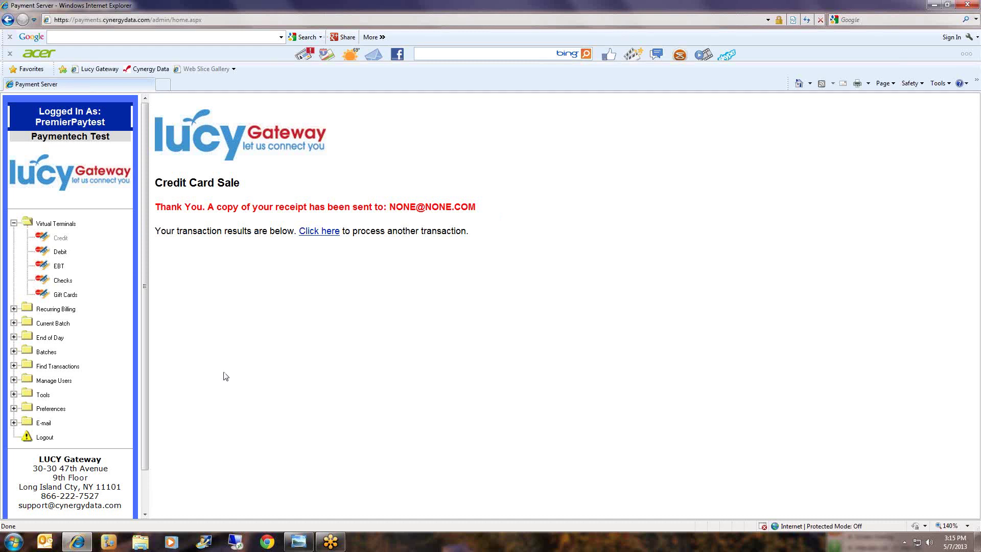
# Search credit transactions with 5/7/2013 as both the start and end date.
pyautogui.click(58, 367)
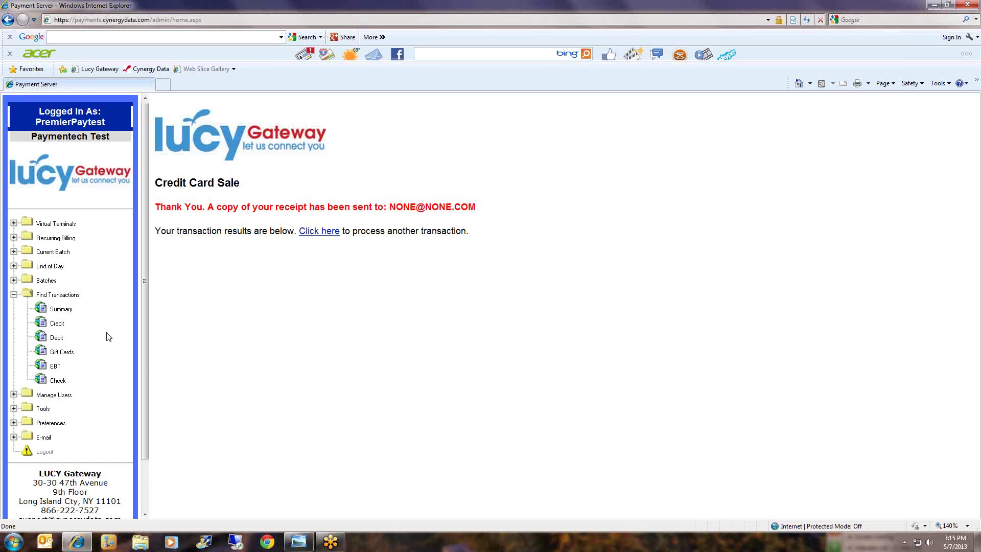
pyautogui.click(57, 323)
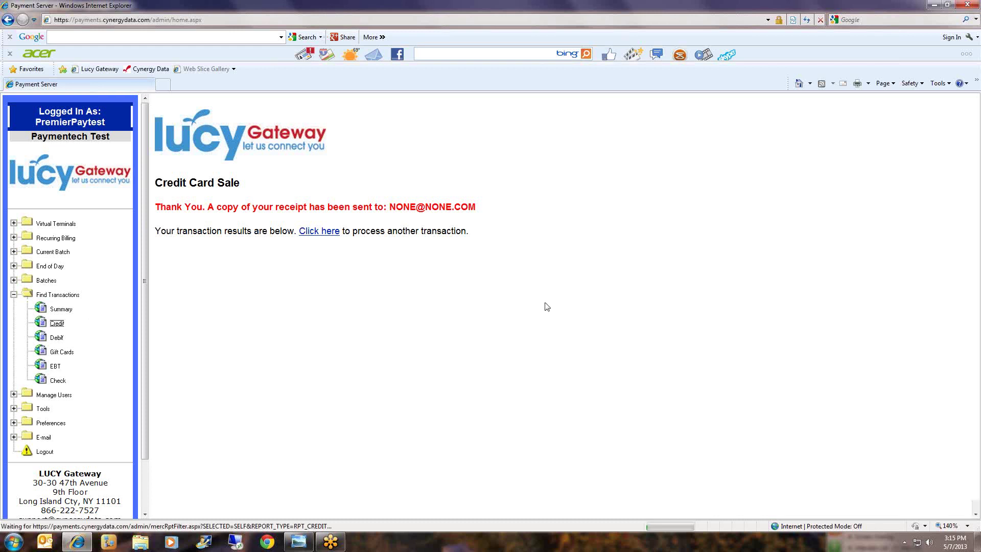
pyautogui.scroll(-2, 684, 284)
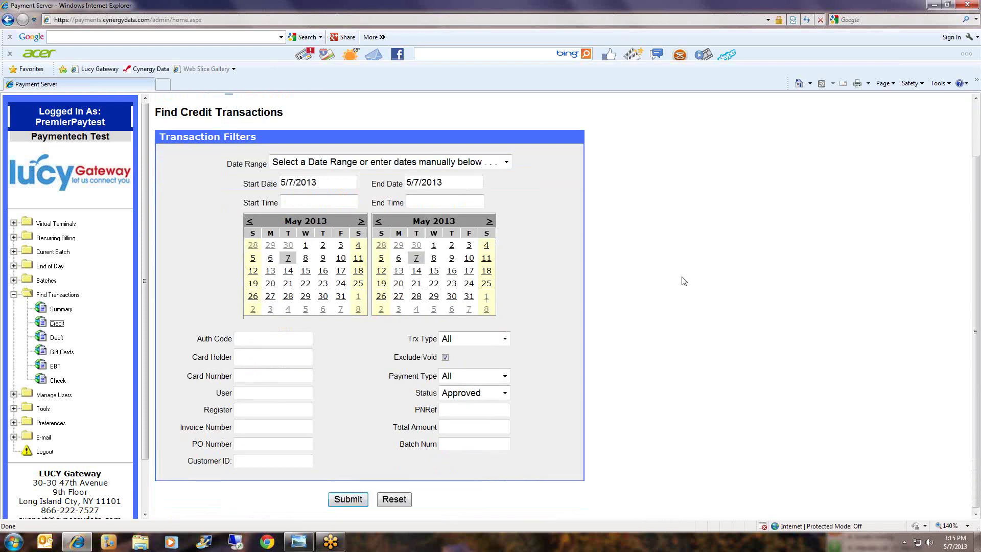
pyautogui.moveTo(316, 182); pyautogui.dragTo(292, 192)
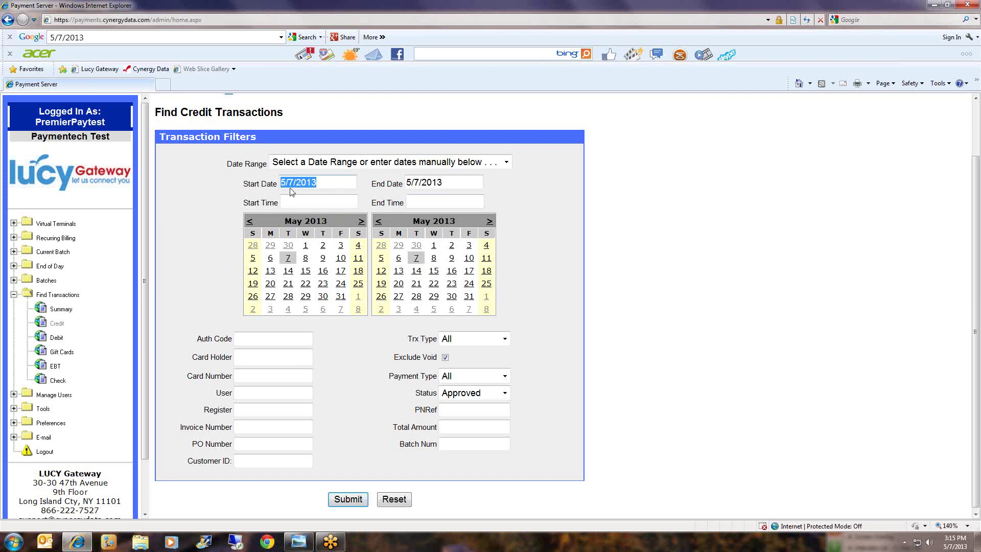
pyautogui.moveTo(443, 183); pyautogui.dragTo(408, 185)
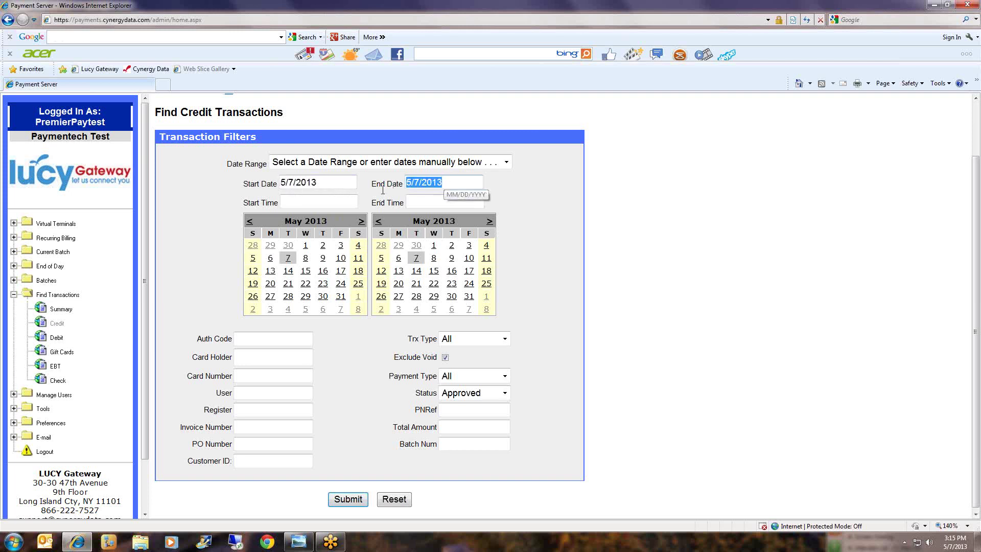
pyautogui.click(615, 229)
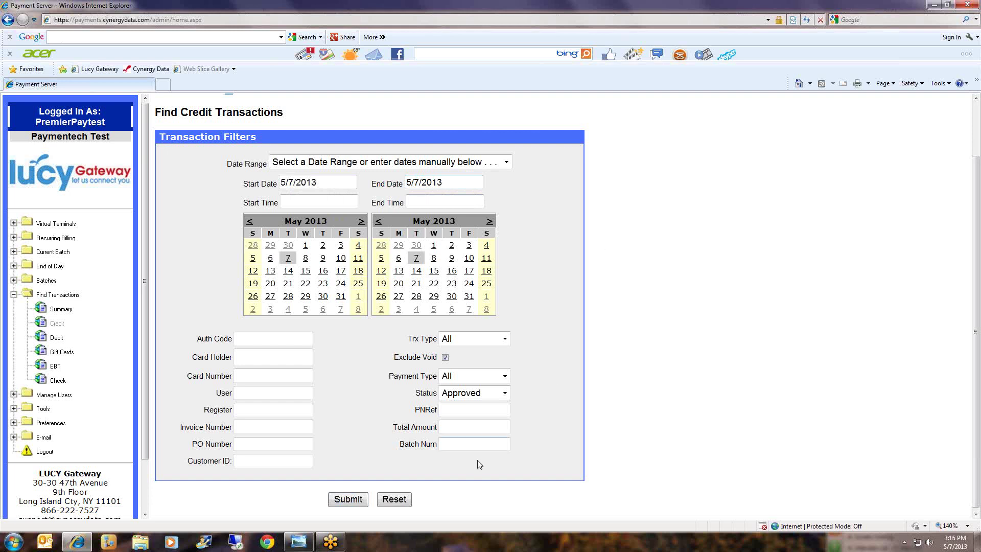
pyautogui.click(349, 500)
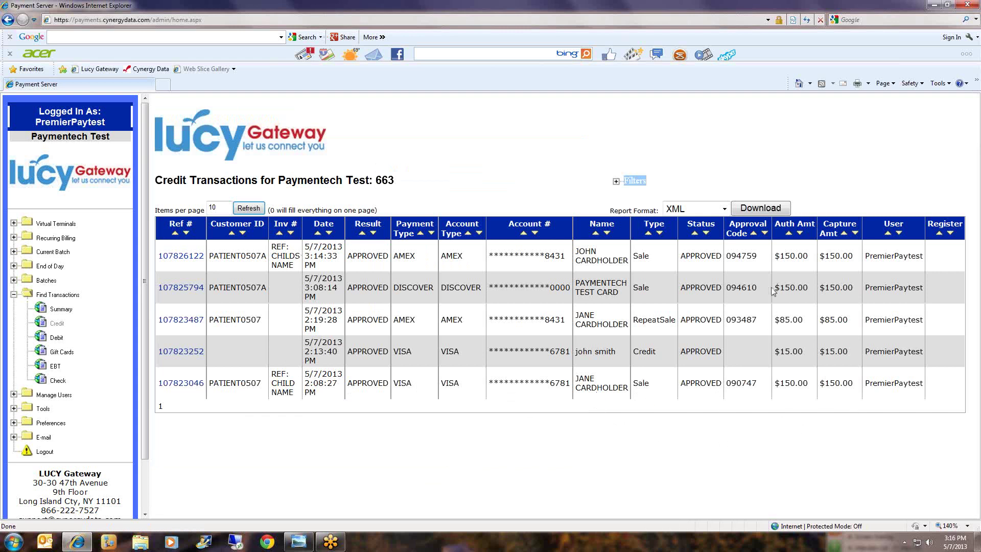
# Open the $150.00 Discover sale's receipt and void or repeat options from its Ref # link.
pyautogui.moveTo(773, 290); pyautogui.dragTo(796, 290)
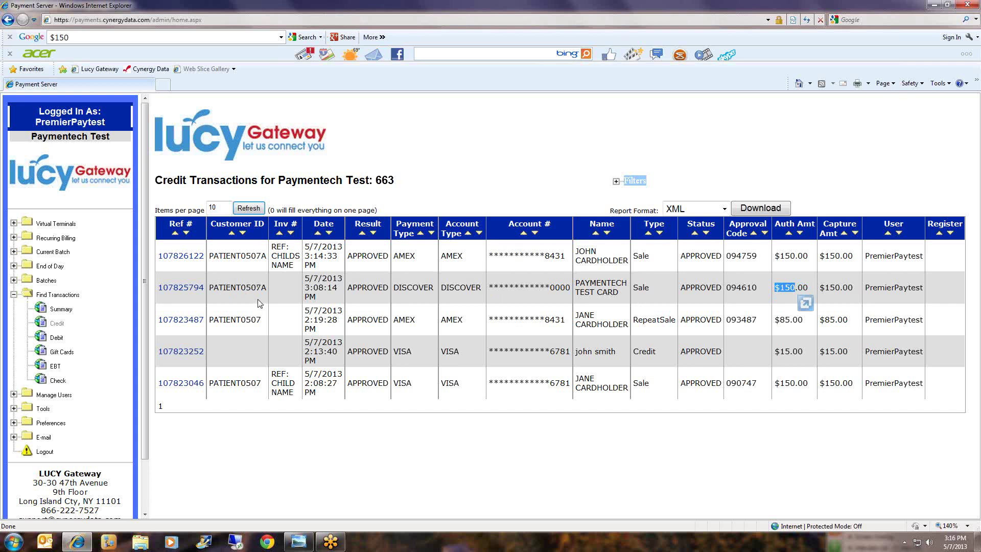
pyautogui.click(180, 288)
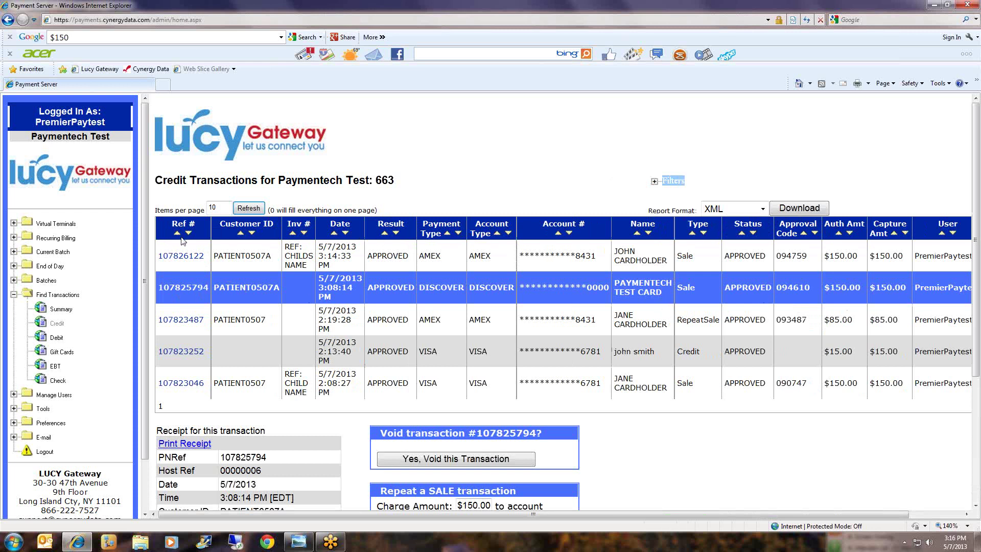
# Choose 'Yes, Void this Transaction' for the $150.00 Discover sale.
pyautogui.scroll(-3, 764, 272)
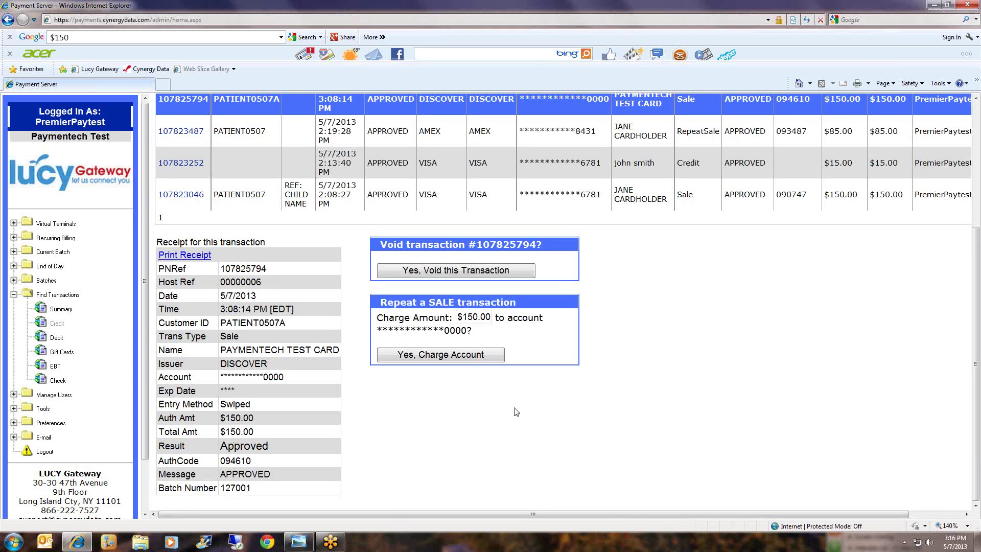
pyautogui.click(516, 273)
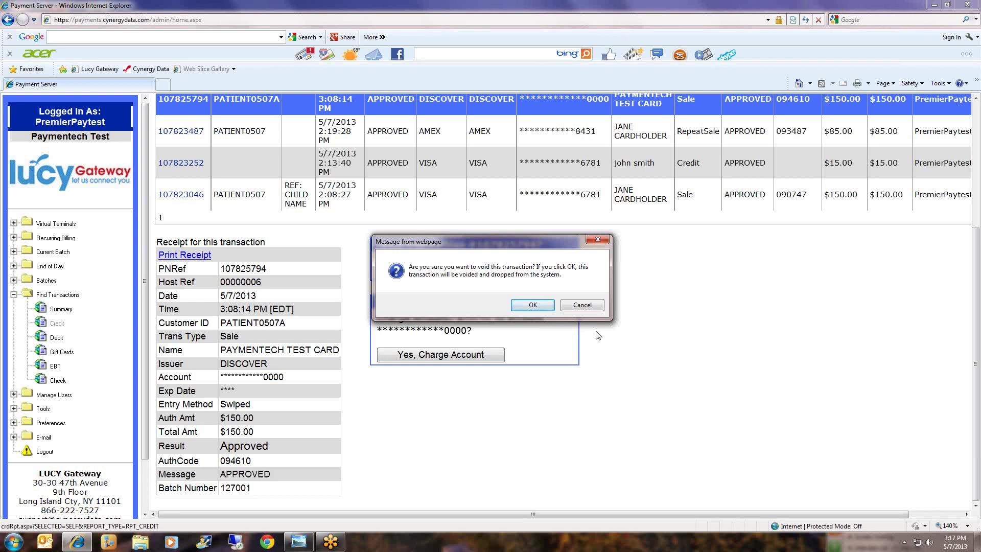
# Confirm voiding the $150.00 Discover sale and check the APPROVED void response.
pyautogui.click(534, 307)
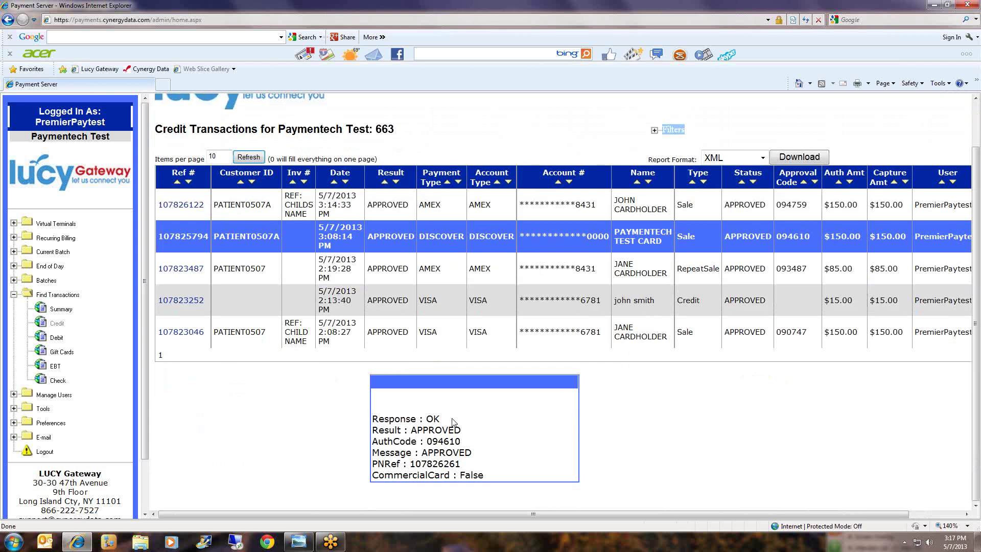
pyautogui.moveTo(465, 432); pyautogui.dragTo(419, 420)
pyautogui.click(660, 445)
# Rerun the 5/7/2013 credit transaction search so the voided Discover sale drops out.
pyautogui.click(56, 326)
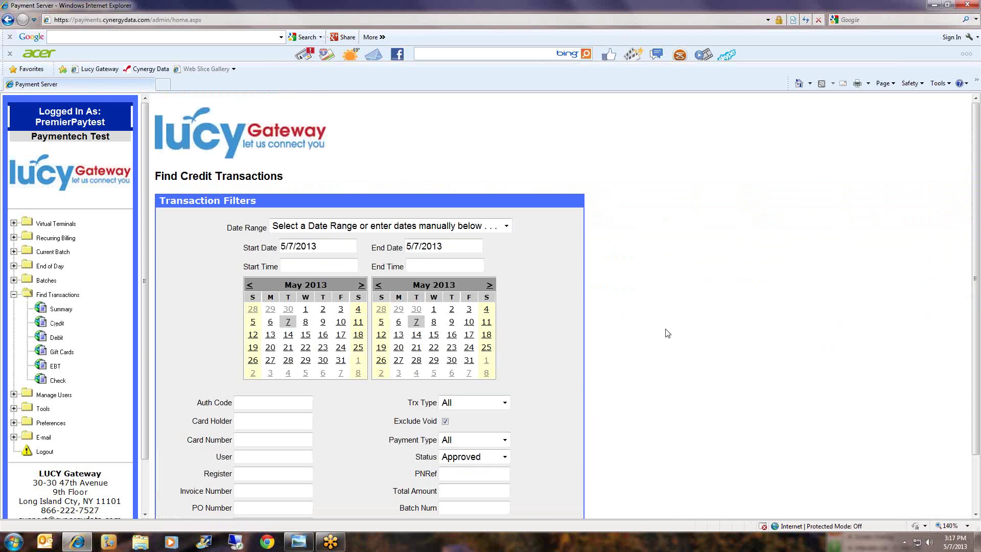
pyautogui.scroll(-1, 664, 333)
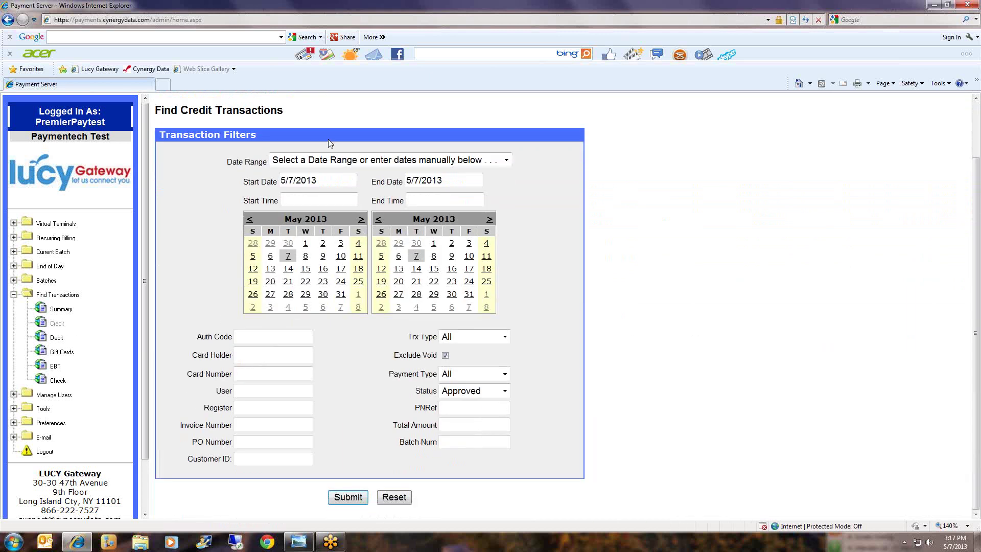
pyautogui.click(317, 180)
pyautogui.click(409, 182)
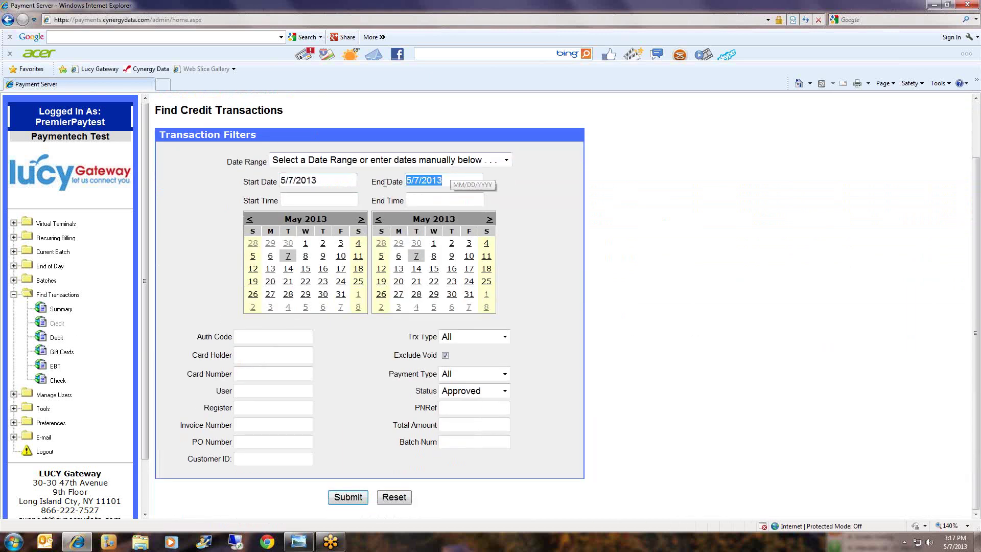
pyautogui.click(607, 279)
pyautogui.click(354, 503)
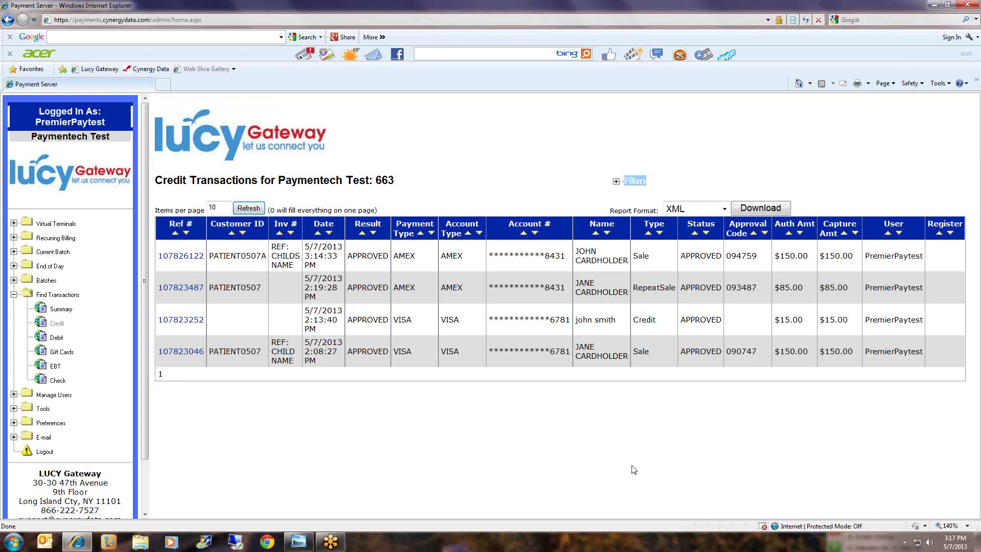
# Search credit transactions with May 1, 2013 as both start and end date.
pyautogui.click(57, 325)
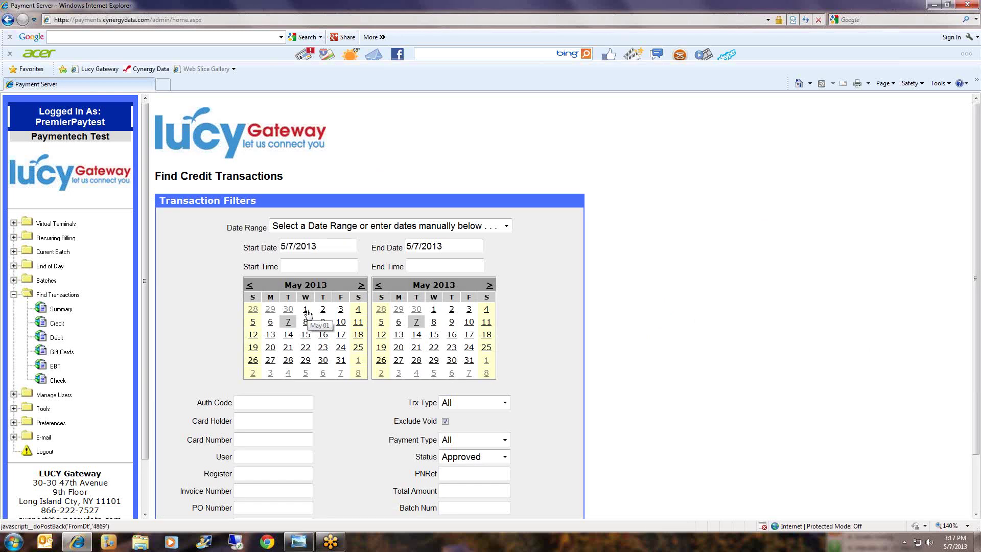
pyautogui.click(306, 310)
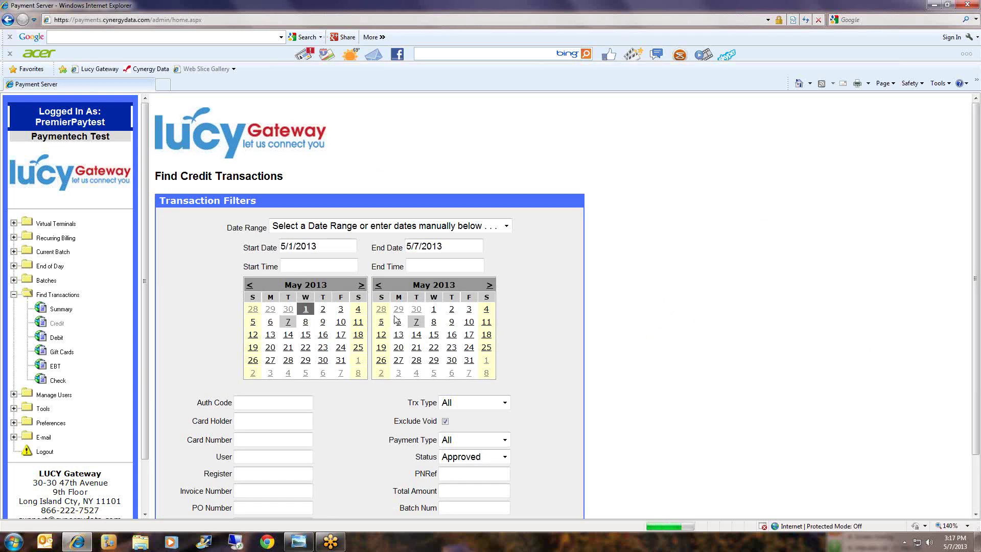
pyautogui.click(433, 310)
pyautogui.scroll(-2, 603, 314)
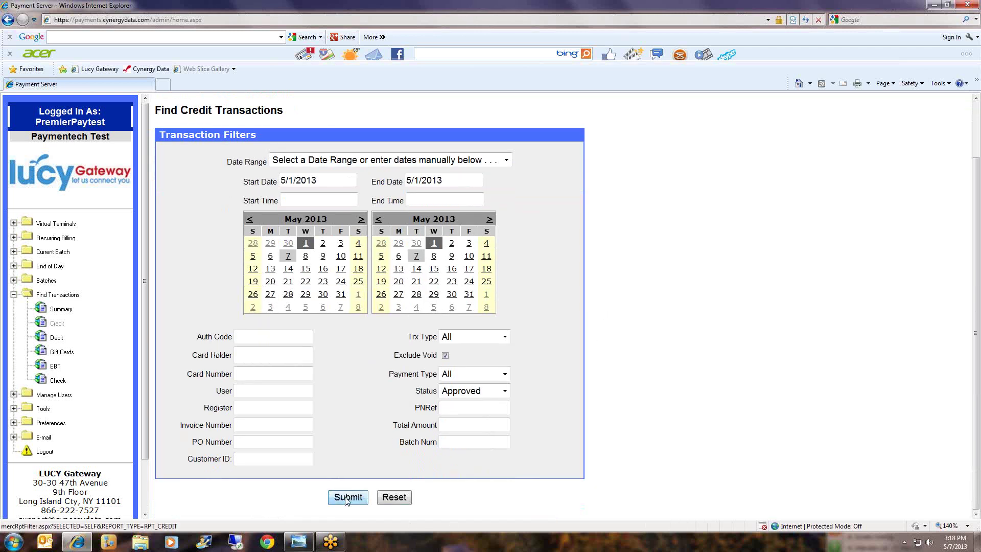
pyautogui.click(347, 499)
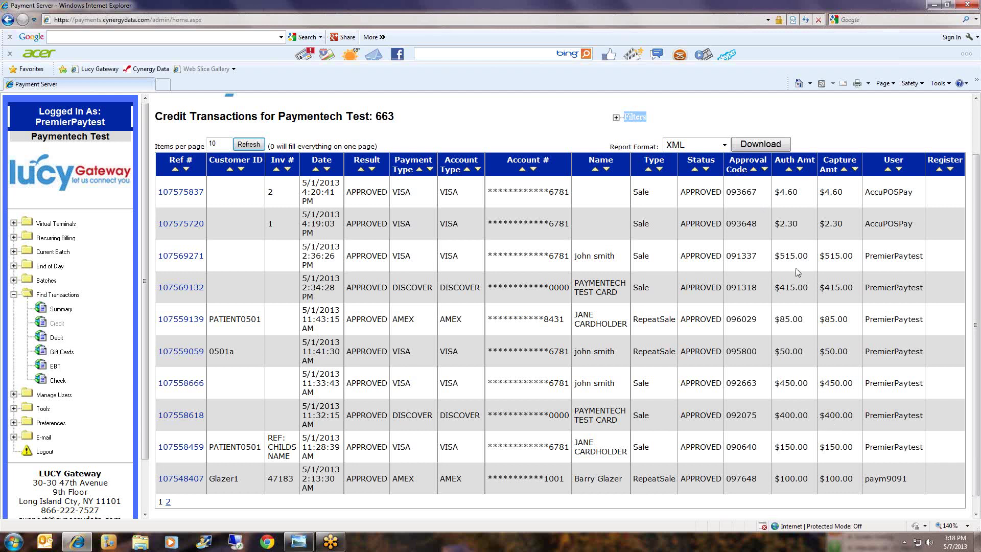
# Open the $515.00 Visa sale's receipt and scroll down to its Refund panel.
pyautogui.moveTo(811, 259); pyautogui.dragTo(775, 256)
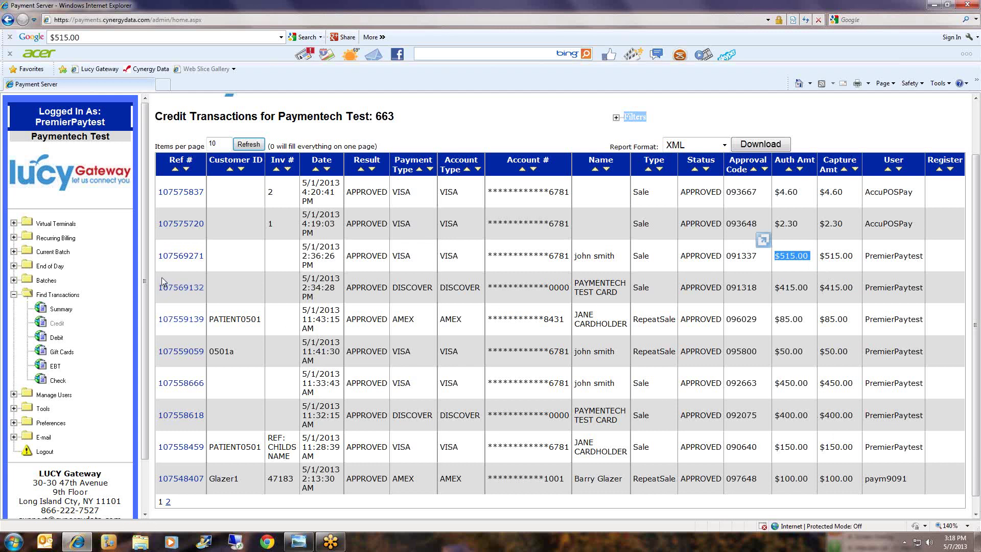
pyautogui.click(170, 258)
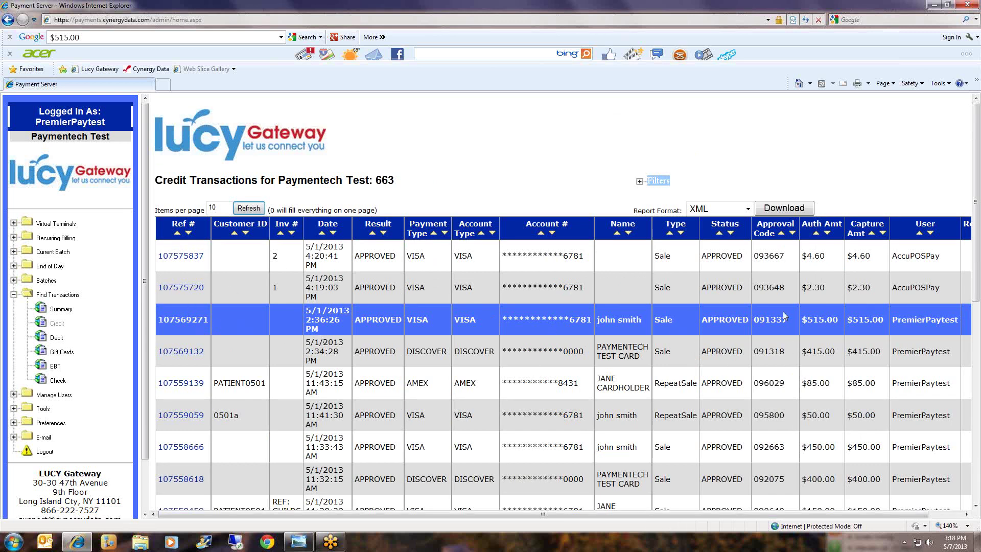
pyautogui.scroll(-8, 785, 316)
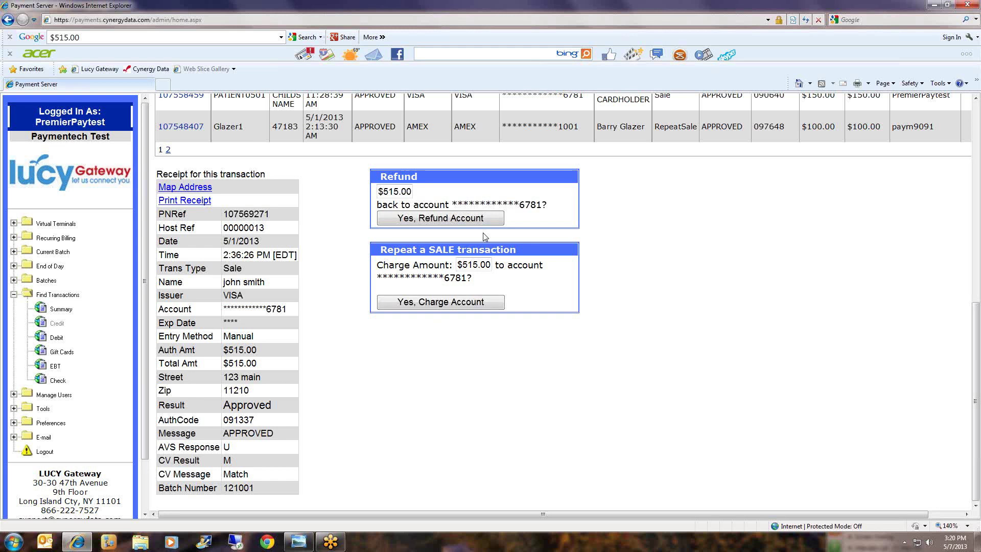
# Refund $15.00 of the $515.00 Visa sale back to the card and confirm it.
pyautogui.moveTo(557, 209); pyautogui.dragTo(531, 206)
pyautogui.click(611, 230)
pyautogui.moveTo(381, 188); pyautogui.dragTo(455, 200)
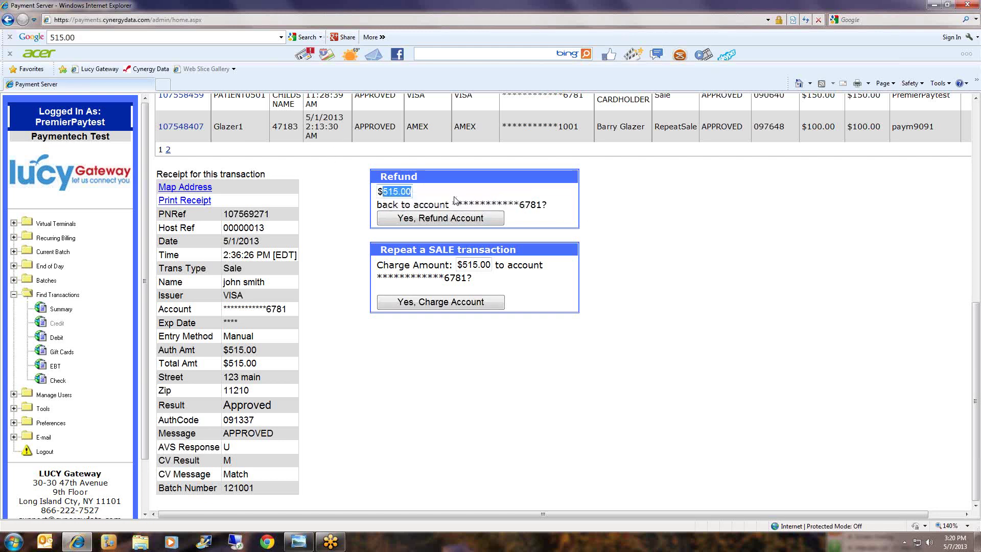
pyautogui.write('$150.0')
pyautogui.press('BackSpace')
pyautogui.press('BackSpace')
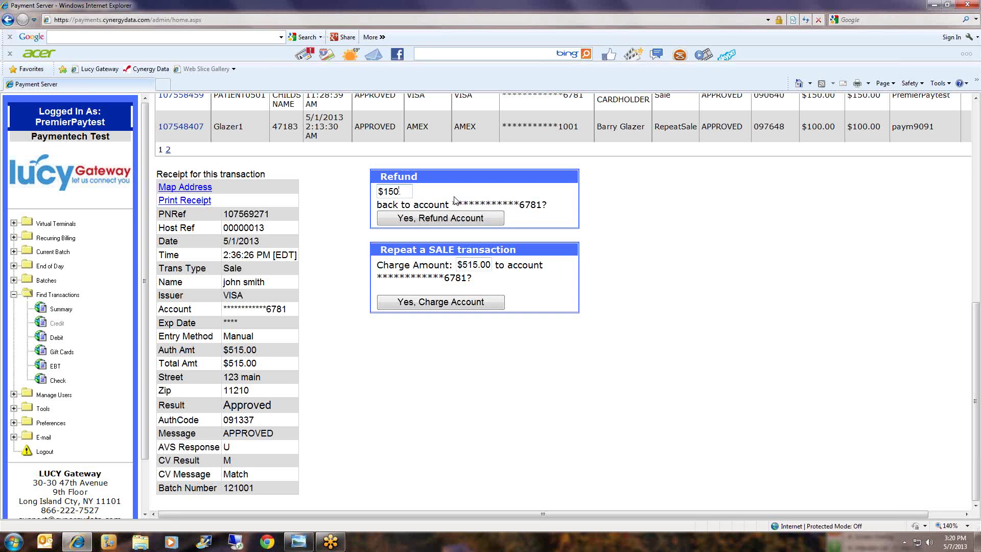
pyautogui.press('BackSpace')
pyautogui.write('.00')
pyautogui.click(491, 221)
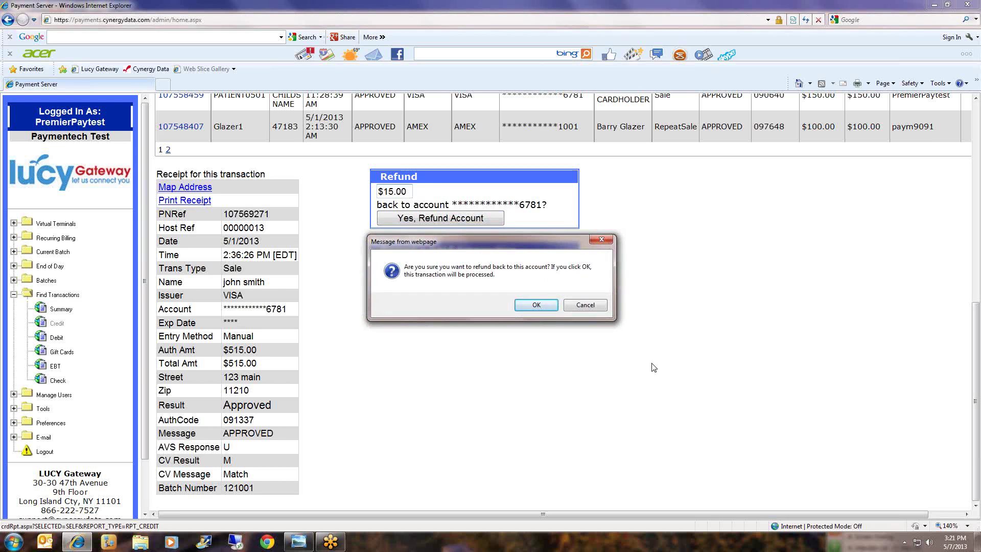
pyautogui.click(535, 306)
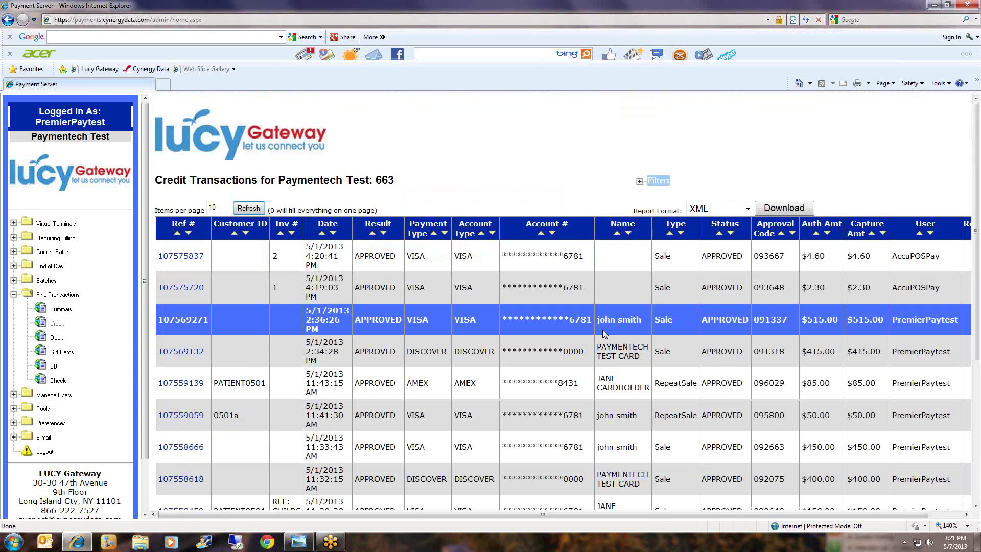
pyautogui.scroll(-5, 604, 334)
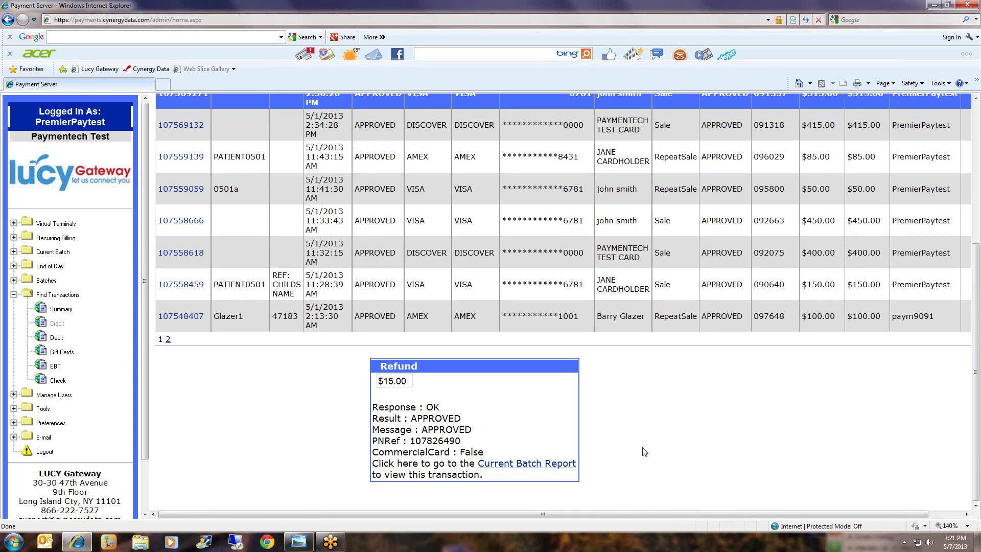
pyautogui.click(55, 324)
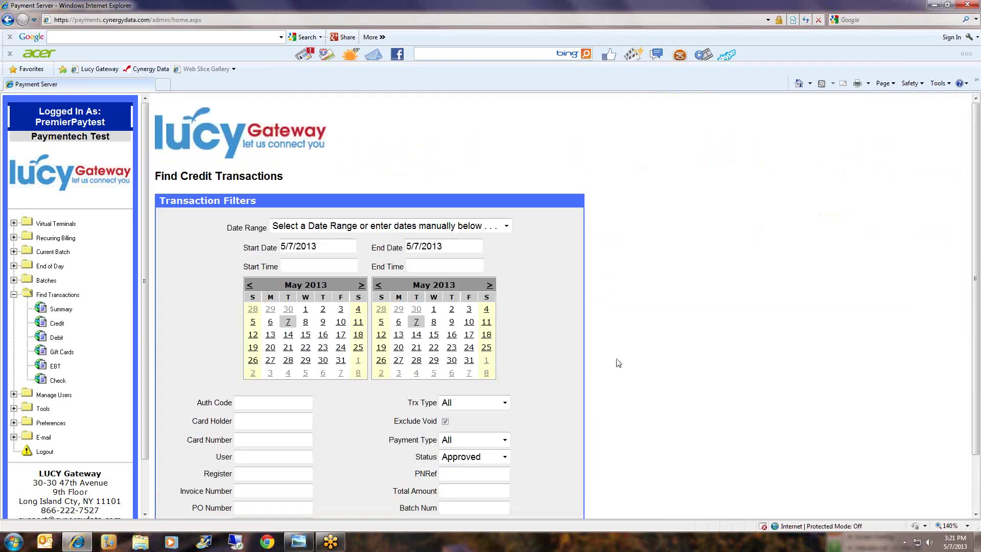
# Rerun the 5/7/2013 credit search and check the new $15.00 credit listed at the top.
pyautogui.scroll(-2, 683, 348)
pyautogui.moveTo(325, 183); pyautogui.dragTo(271, 182)
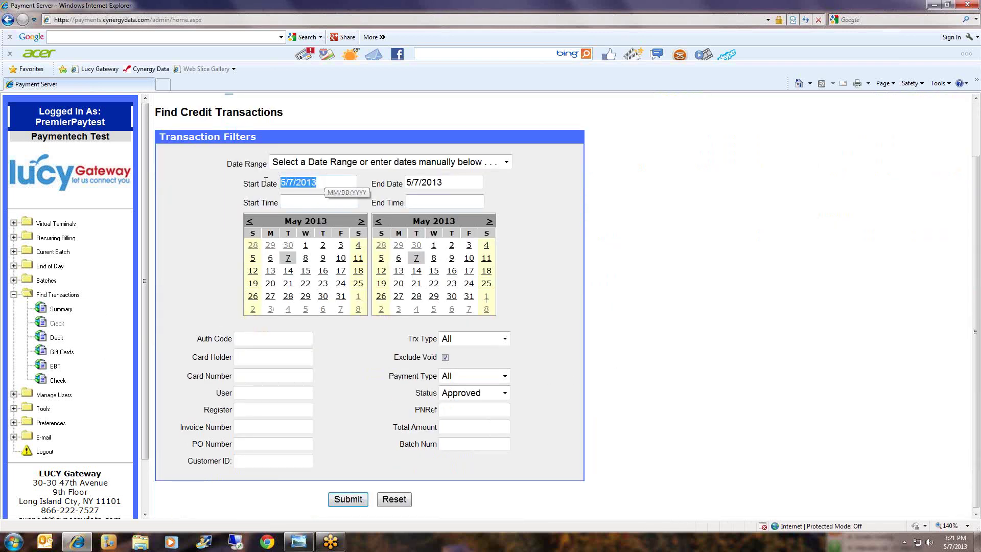
pyautogui.moveTo(445, 183); pyautogui.dragTo(407, 182)
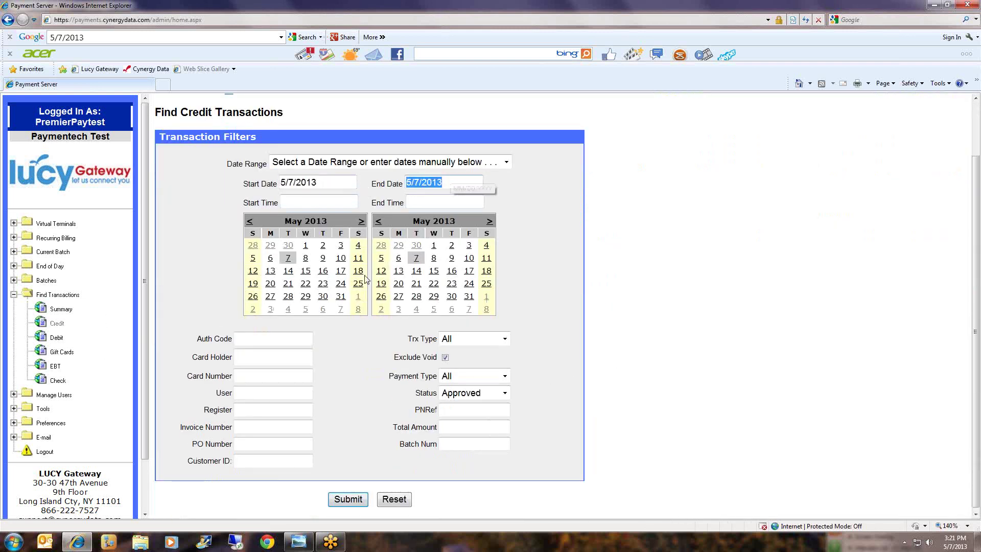
pyautogui.click(346, 505)
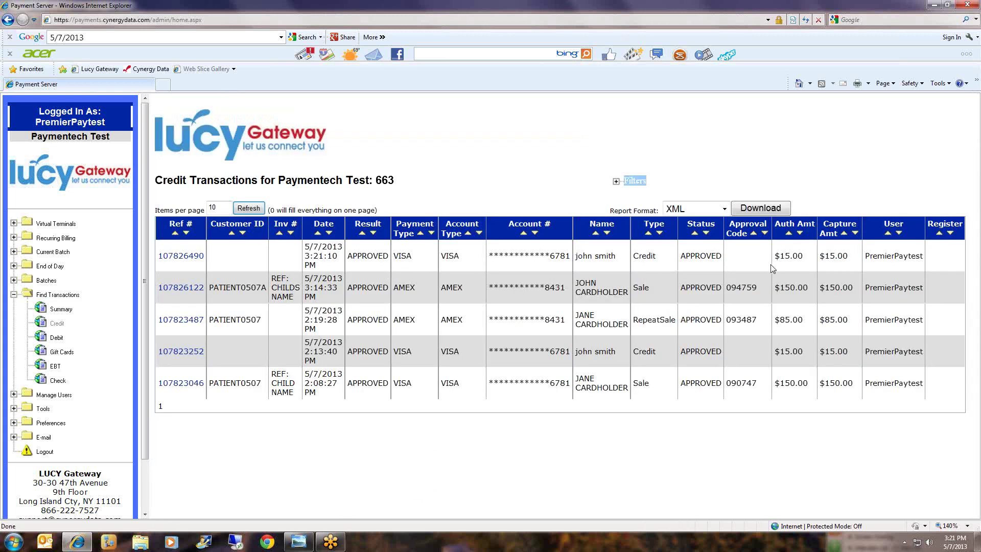
pyautogui.moveTo(806, 254); pyautogui.dragTo(767, 263)
pyautogui.click(590, 478)
# Generate the transaction summary with both start and end dates at 5/7/2013.
pyautogui.click(60, 311)
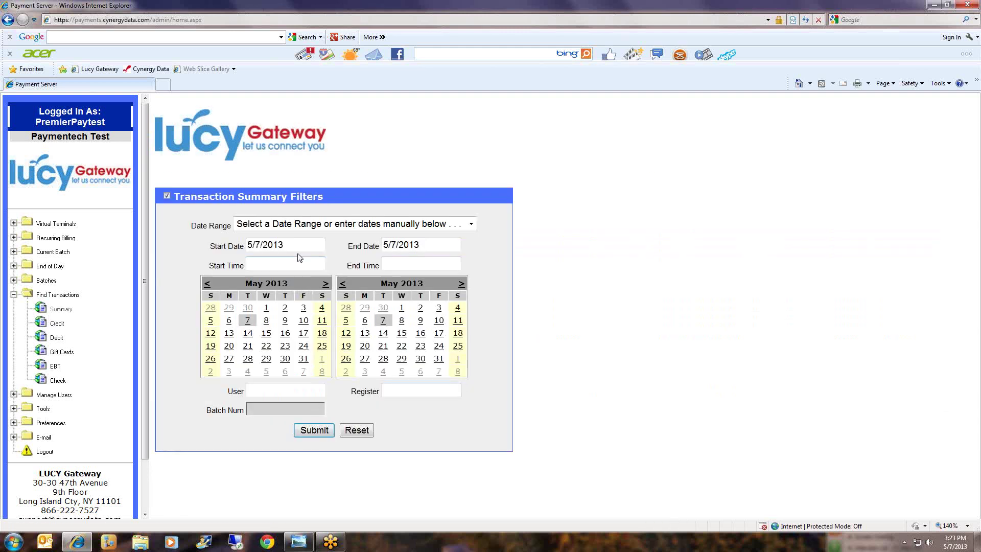
pyautogui.moveTo(287, 246); pyautogui.dragTo(231, 255)
pyautogui.moveTo(426, 245); pyautogui.dragTo(244, 248)
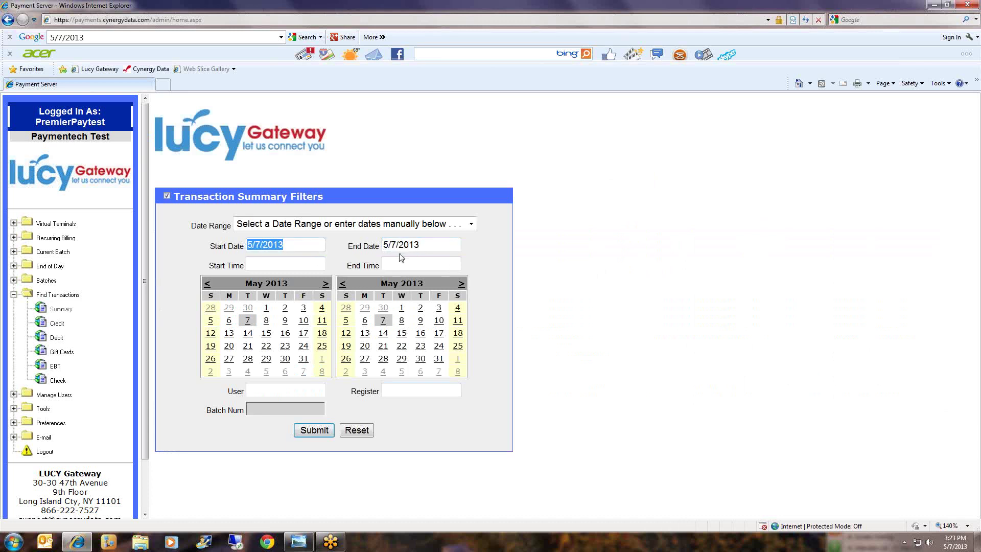
pyautogui.moveTo(432, 246); pyautogui.dragTo(366, 246)
pyautogui.click(566, 332)
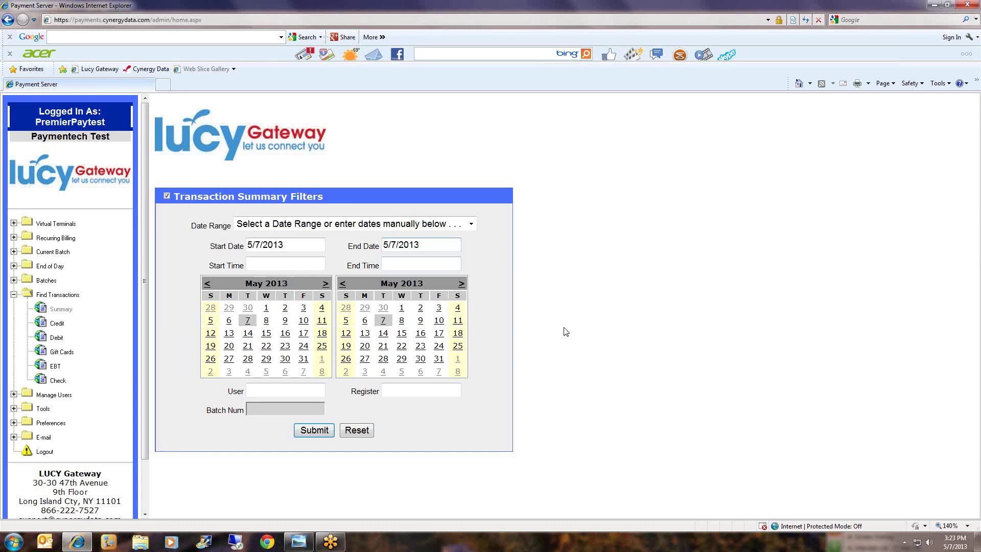
pyautogui.click(307, 434)
# Review the card totals (2 returns, $30.00 returned, $355.00 overall), then return to the date filters.
pyautogui.scroll(-3, 610, 400)
pyautogui.scroll(-1, 613, 398)
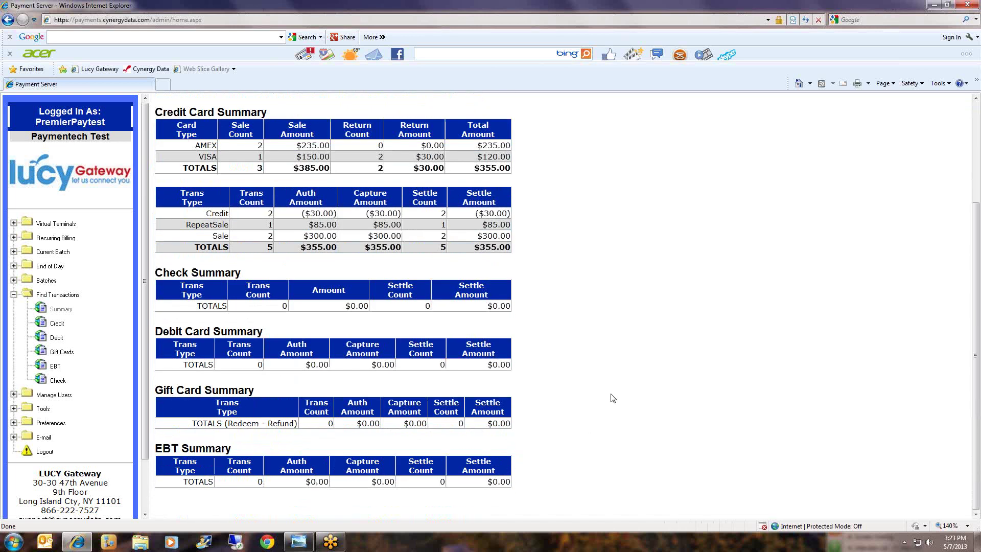
pyautogui.scroll(3, 613, 398)
pyautogui.scroll(-3, 613, 398)
pyautogui.scroll(3, 611, 398)
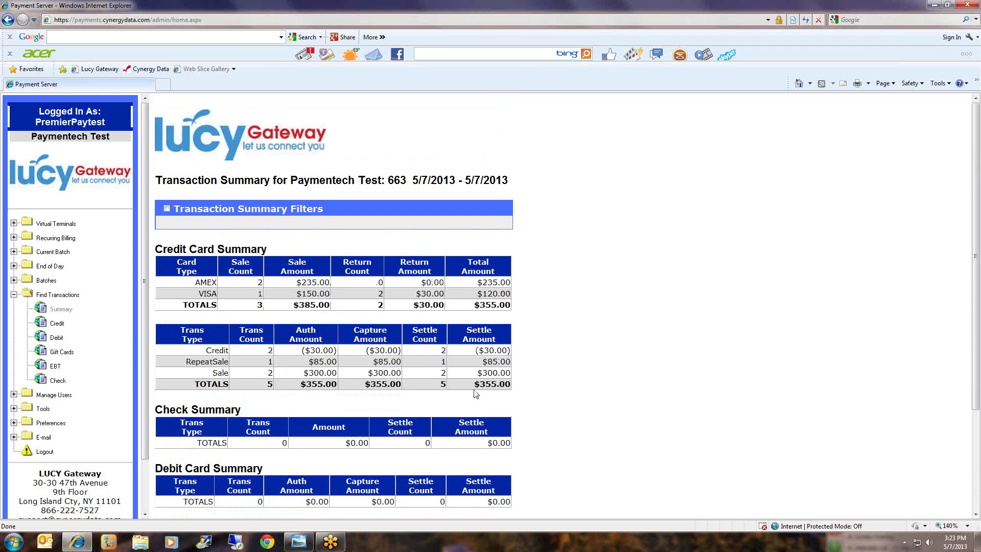
pyautogui.moveTo(183, 305)
pyautogui.mouseDown()
pyautogui.moveTo(335, 306)
pyautogui.moveTo(183, 304)
pyautogui.mouseUp()
pyautogui.moveTo(379, 307); pyautogui.dragTo(511, 308)
pyautogui.click(466, 308)
pyautogui.click(481, 309)
pyautogui.click(538, 305)
pyautogui.click(61, 310)
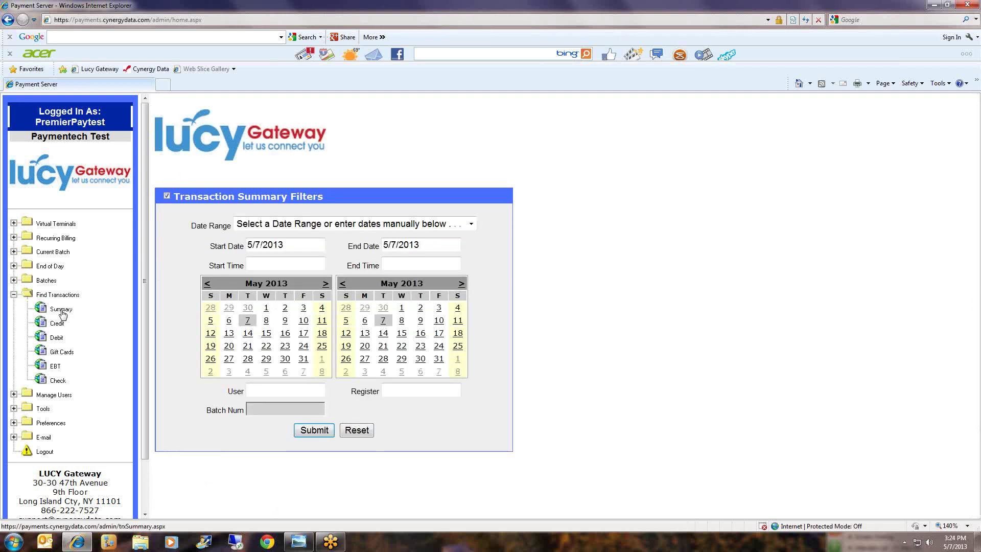
# Set the summary range to 4/1/2013 through 4/30/2013 and generate it.
pyautogui.click(207, 284)
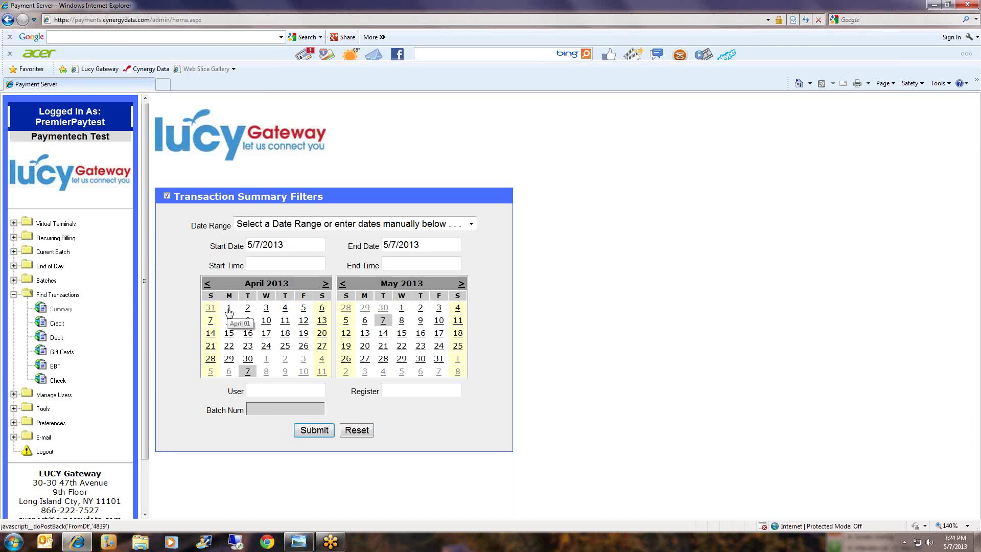
pyautogui.click(229, 308)
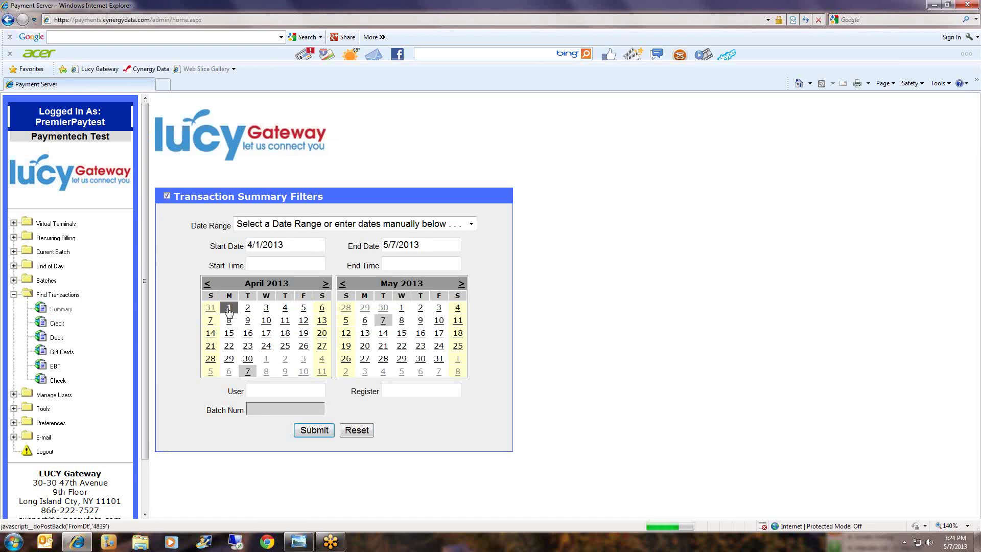
pyautogui.click(384, 309)
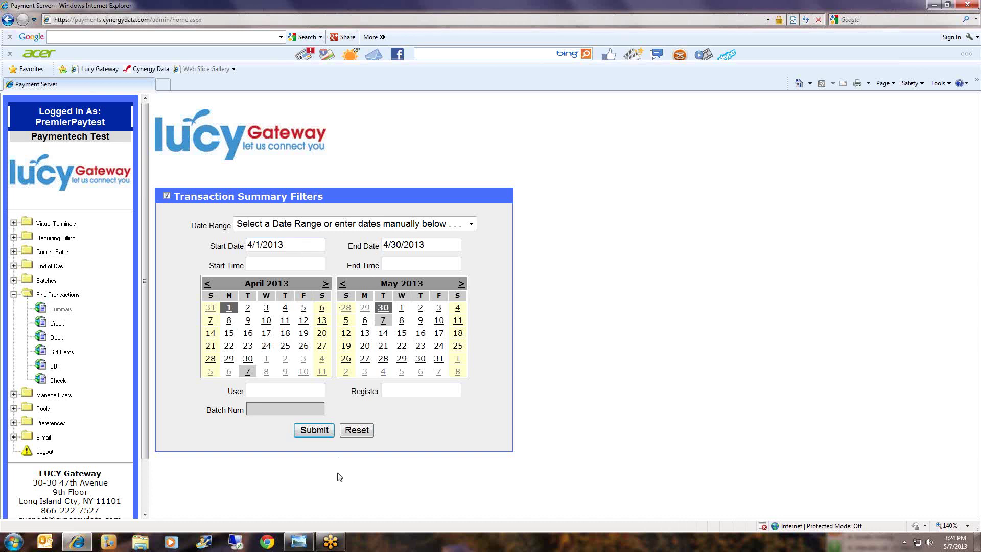
pyautogui.click(314, 430)
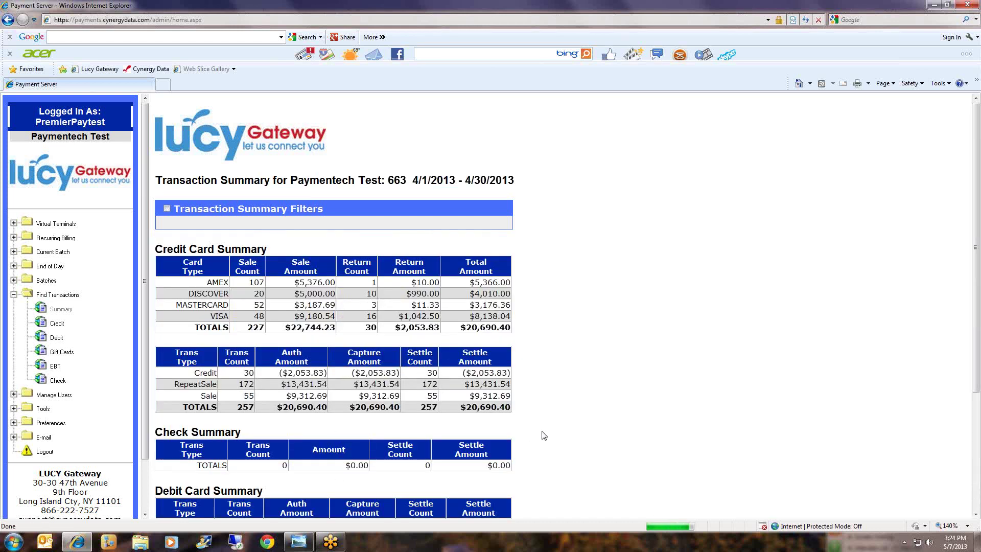
# Review the April sale, return and $20,690.40 overall totals.
pyautogui.scroll(-3, 552, 429)
pyautogui.scroll(3, 560, 424)
pyautogui.moveTo(285, 327)
pyautogui.mouseDown()
pyautogui.moveTo(335, 327)
pyautogui.moveTo(285, 328)
pyautogui.mouseUp()
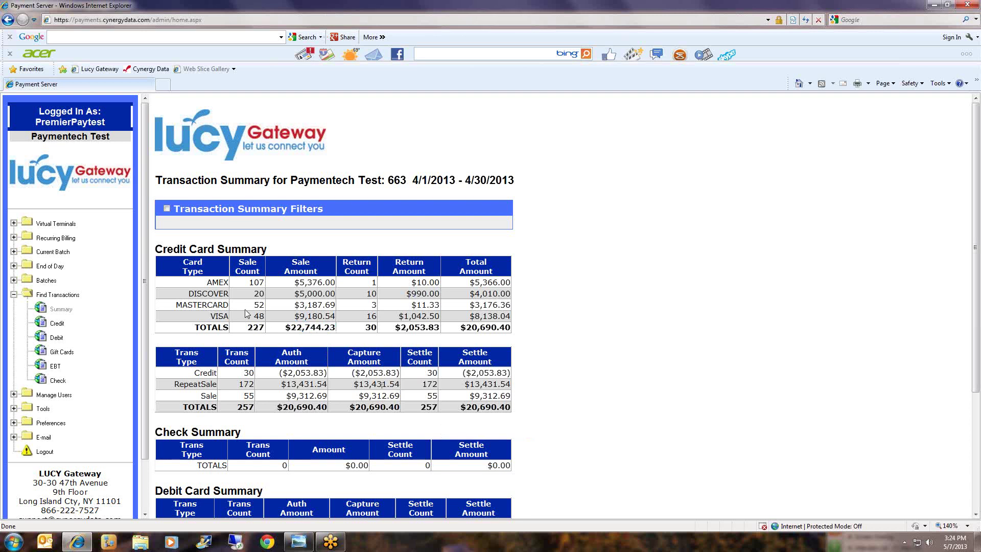
pyautogui.moveTo(361, 331)
pyautogui.mouseDown()
pyautogui.moveTo(490, 332)
pyautogui.moveTo(374, 335)
pyautogui.mouseUp()
pyautogui.moveTo(461, 328)
pyautogui.mouseDown()
pyautogui.moveTo(510, 332)
pyautogui.moveTo(460, 330)
pyautogui.mouseUp()
pyautogui.scroll(-1, 595, 319)
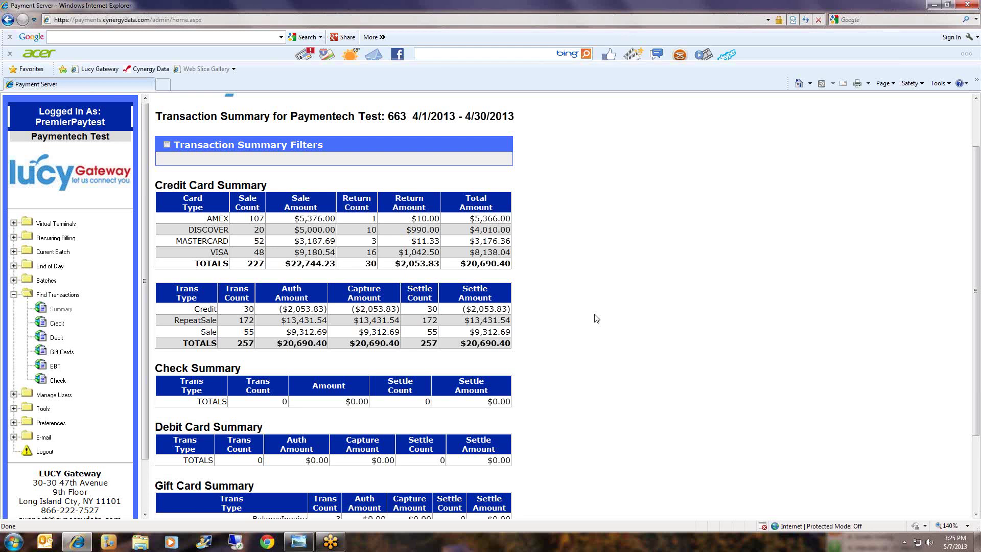
# Expand the Recurring Billing folder to list its customer, contract and report options.
pyautogui.click(52, 238)
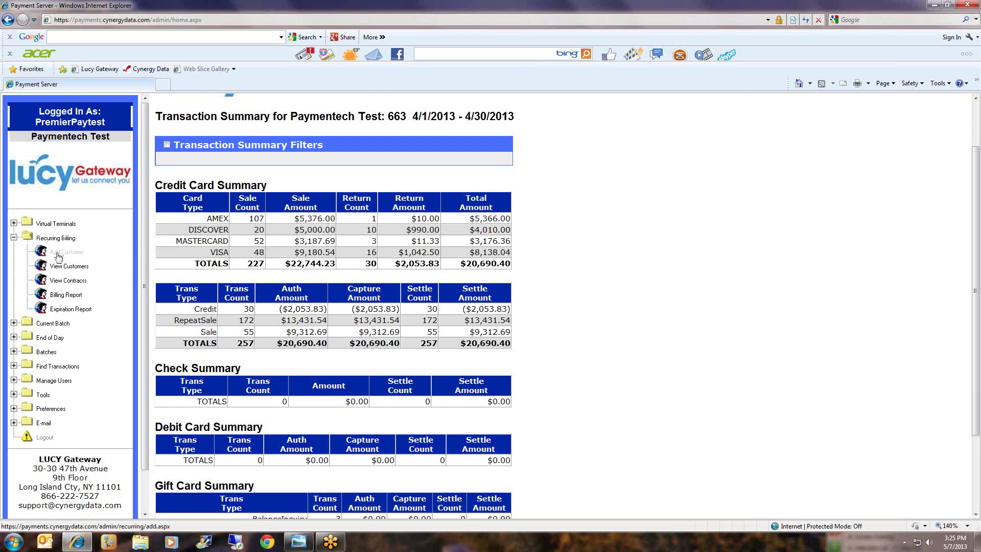
# Start a new recurring billing customer, entering the customer ID and first and last name.
pyautogui.click(59, 254)
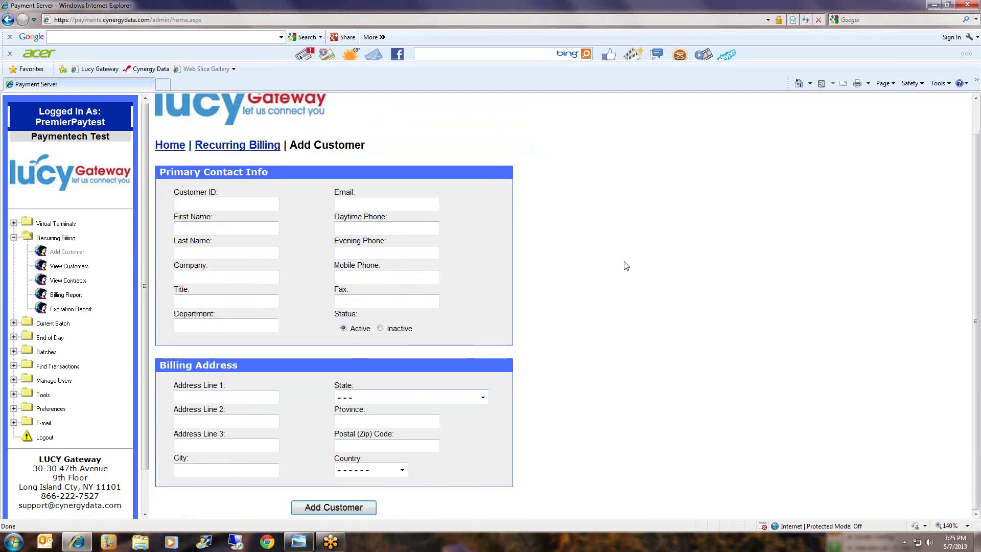
pyautogui.click(179, 204)
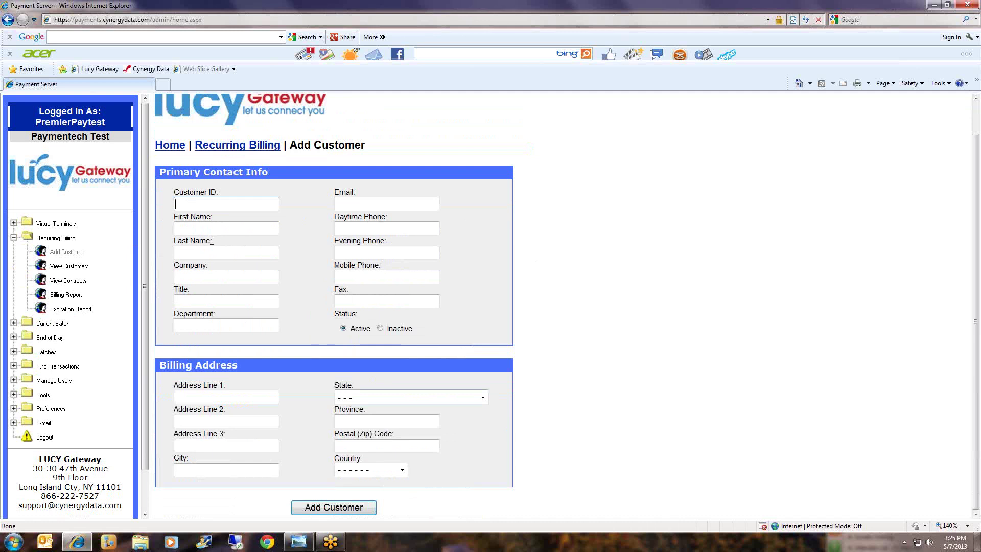
pyautogui.write('PATIENT0507')
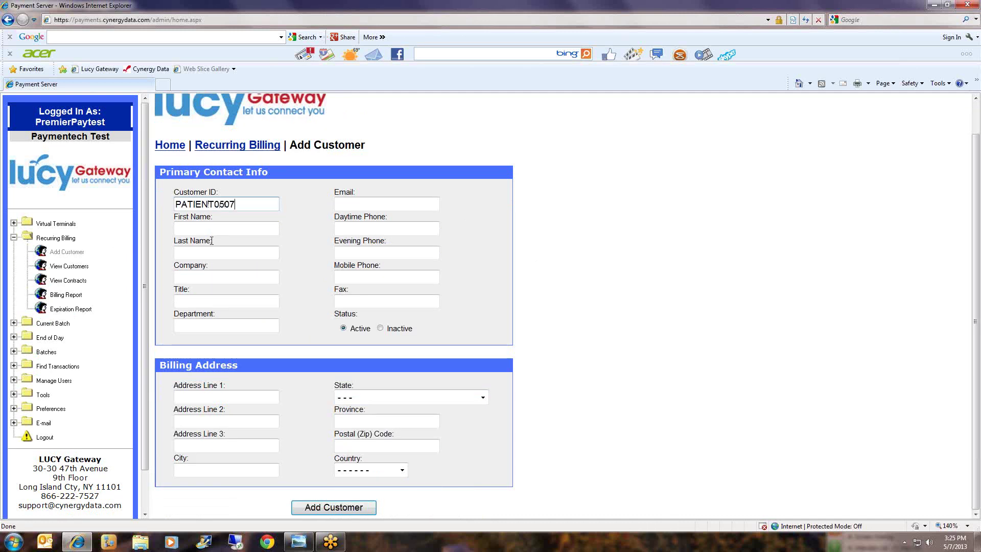
pyautogui.write('A')
pyautogui.press('Tab')
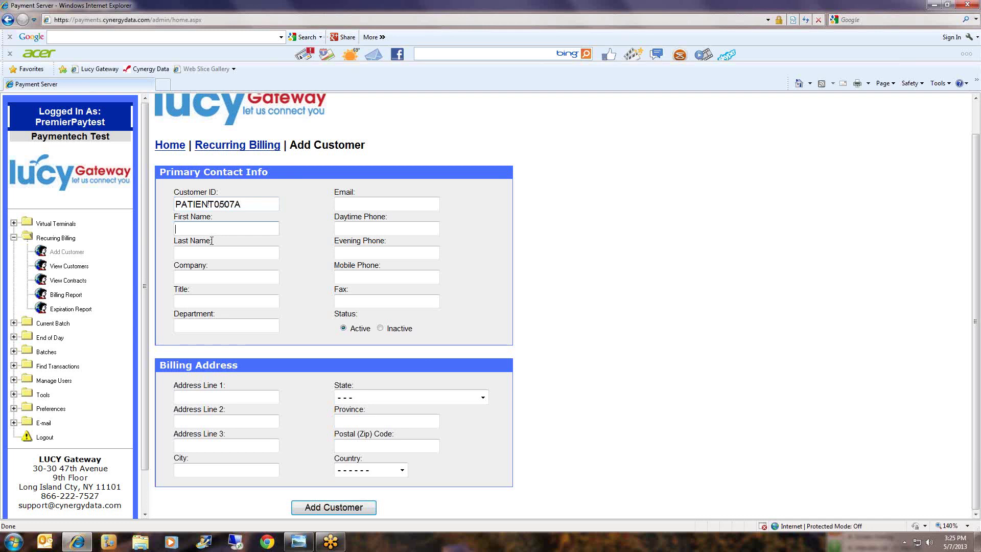
pyautogui.write('JOHN')
pyautogui.press('Tab')
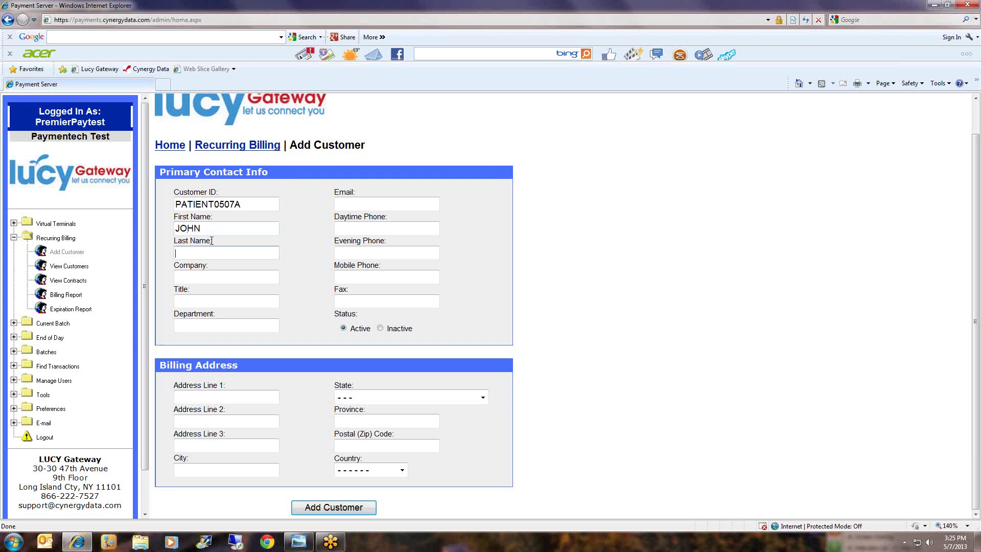
pyautogui.write('CARDHOLDER')
# Add the customer's e-mail and daytime phone, save the customer, and open Add Credit Card or ACH.
pyautogui.click(373, 204)
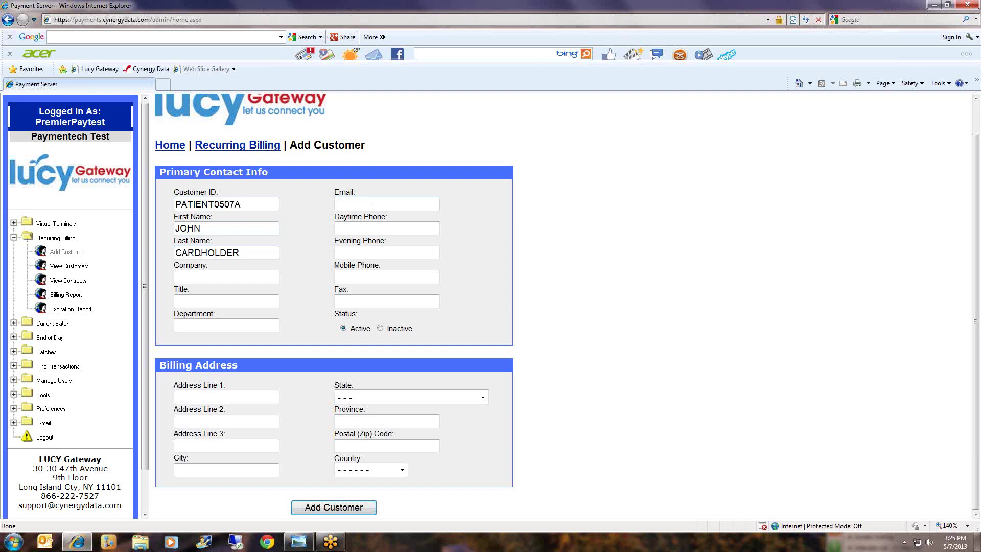
pyautogui.write('NONE@NONE.COM')
pyautogui.press('Tab')
pyautogui.write('888-555-')
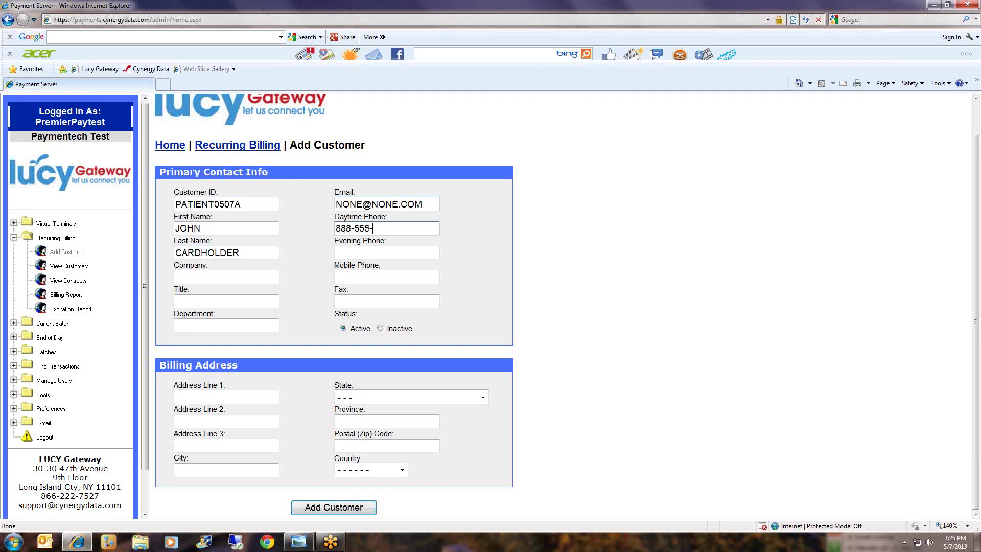
pyautogui.write('1212')
pyautogui.click(655, 397)
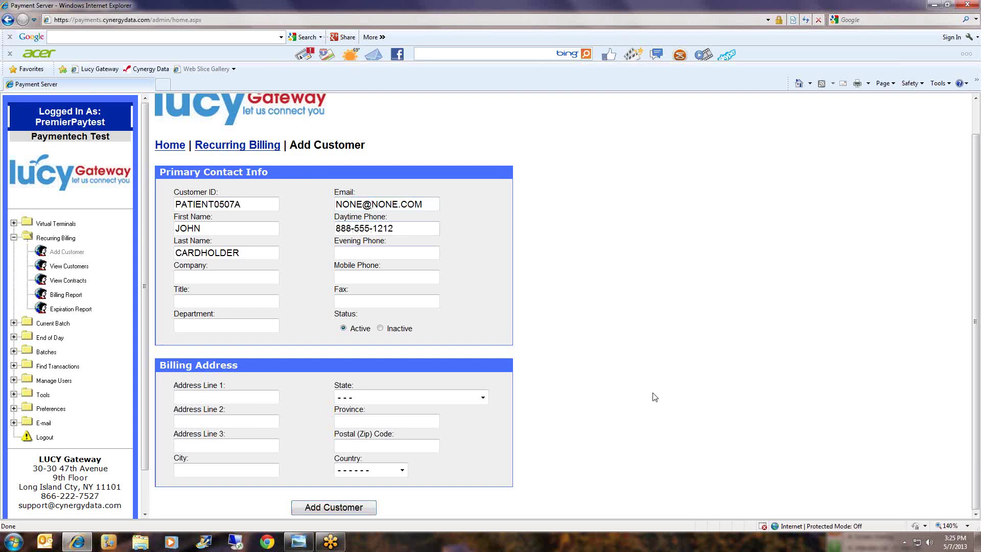
pyautogui.click(329, 508)
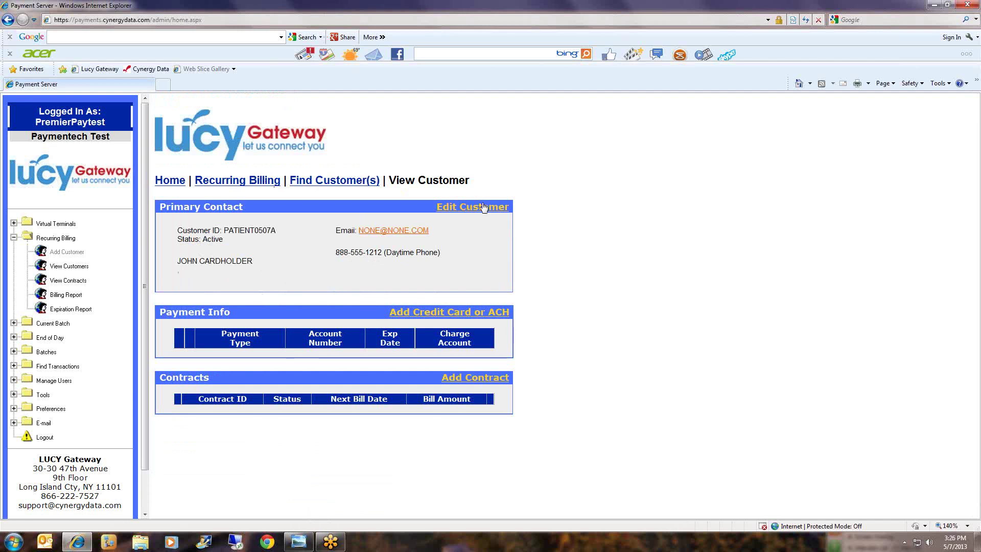
pyautogui.click(440, 316)
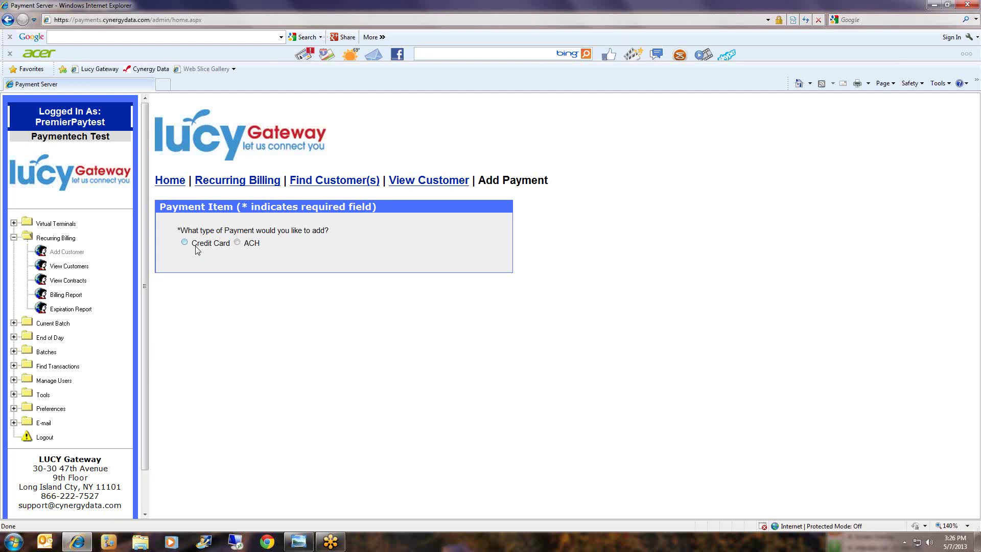
# Choose Credit Card as the payment type to add.
pyautogui.click(185, 242)
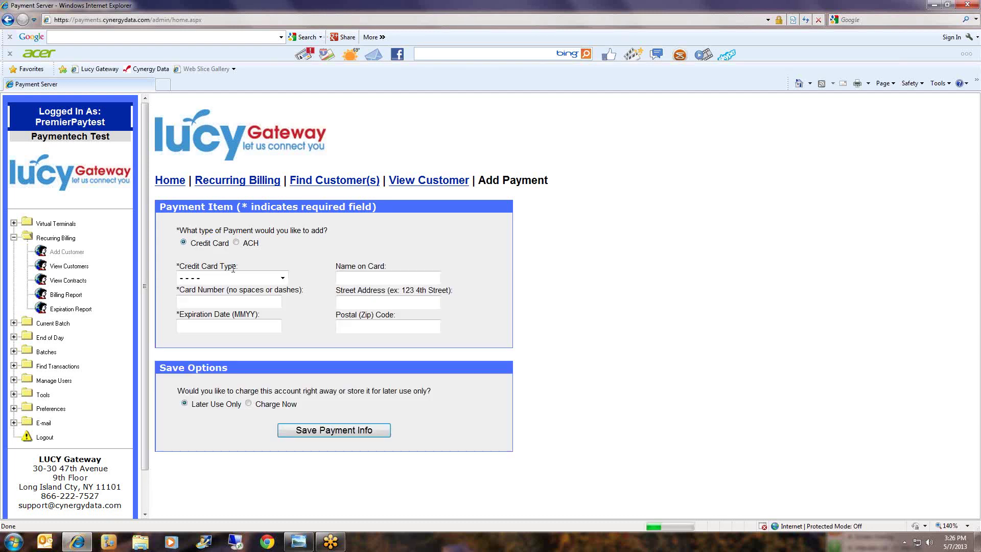
# Save a MasterCard expiring 0514 with the cardholder's name and postal code, kept for later use.
pyautogui.click(262, 305)
pyautogui.write('54545')
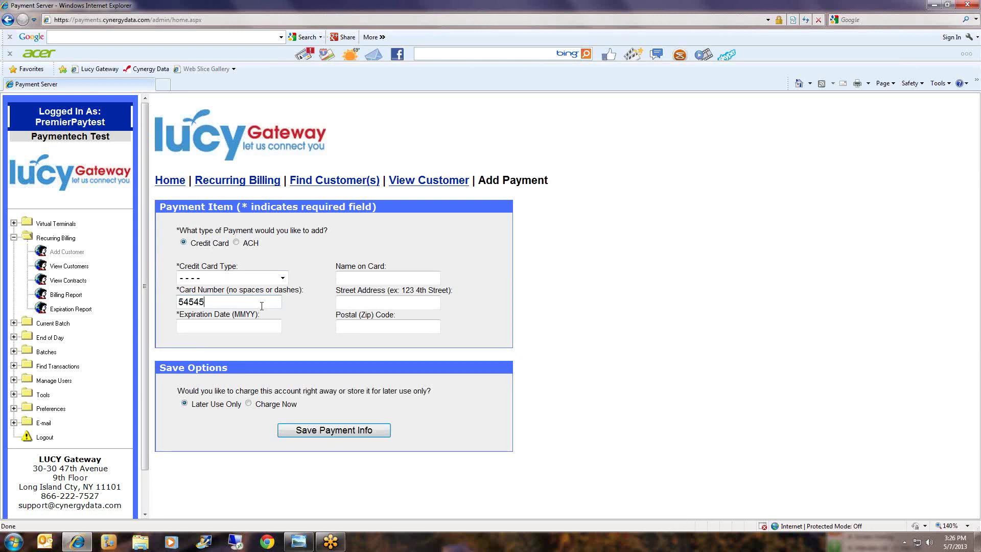
pyautogui.write('45454545454')
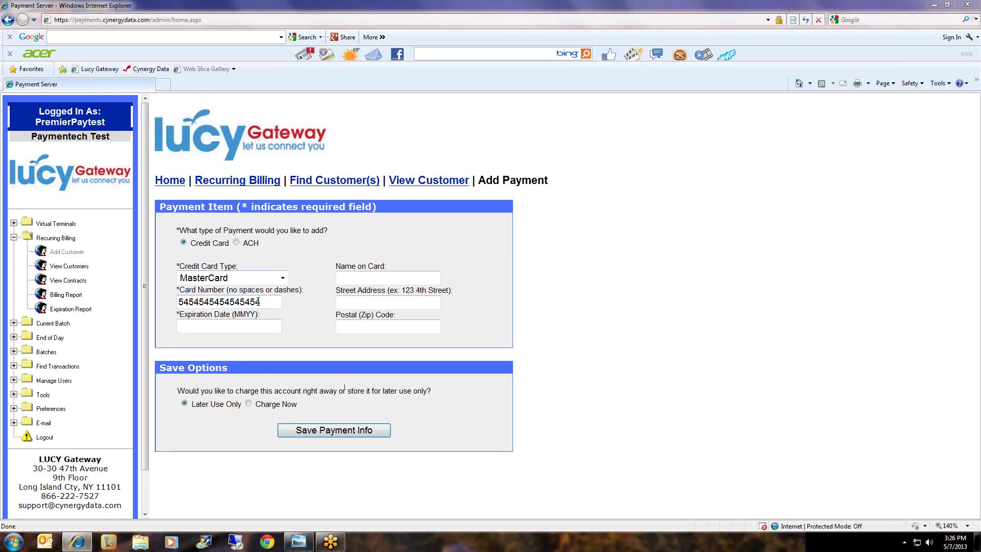
pyautogui.click(282, 279)
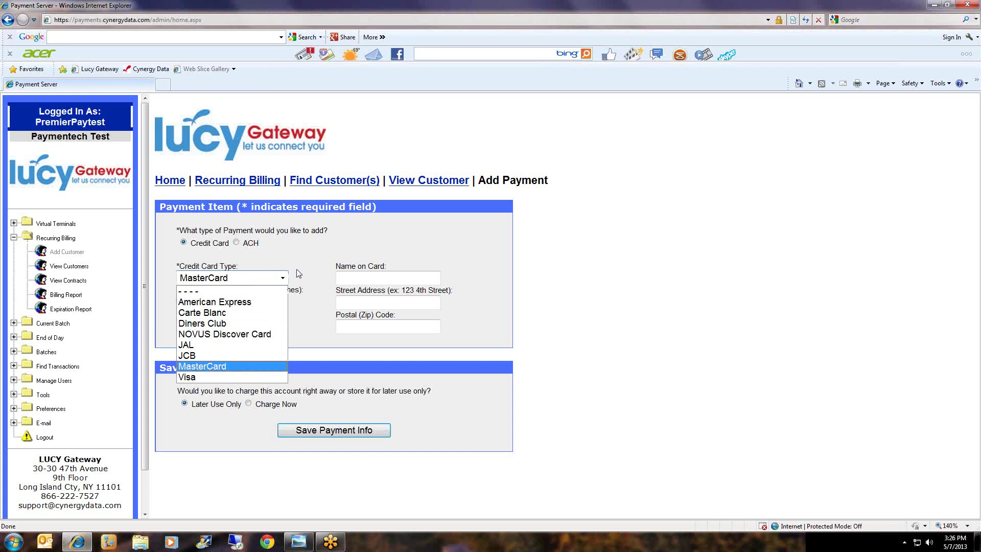
pyautogui.click(299, 274)
pyautogui.write('0514')
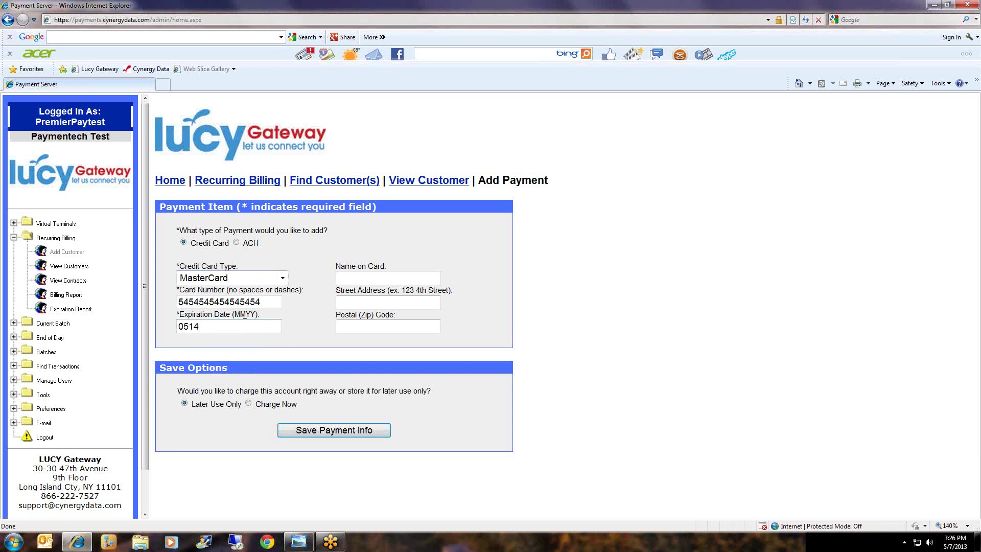
pyautogui.press('Tab')
pyautogui.write('JOHN CARDHOLDER')
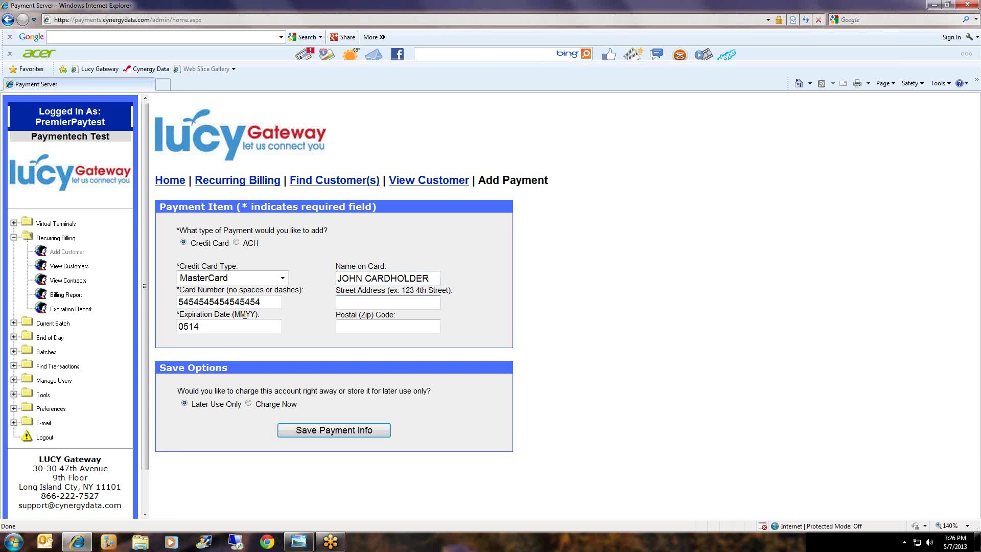
pyautogui.write('123')
pyautogui.press('Tab')
pyautogui.write('11212')
pyautogui.click(189, 451)
pyautogui.click(342, 433)
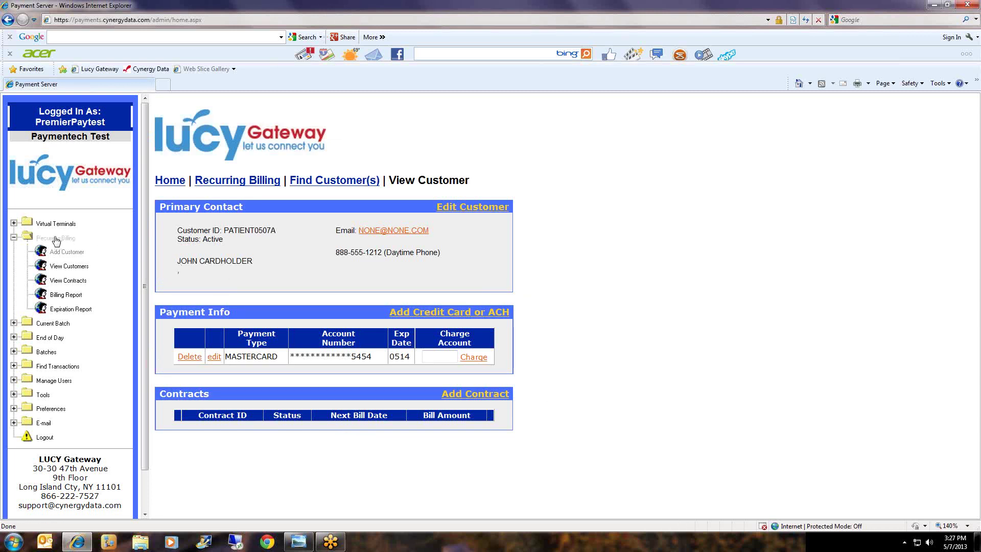
# Search customers by Customer ID using a partial ID prefix to list the five matches.
pyautogui.click(67, 270)
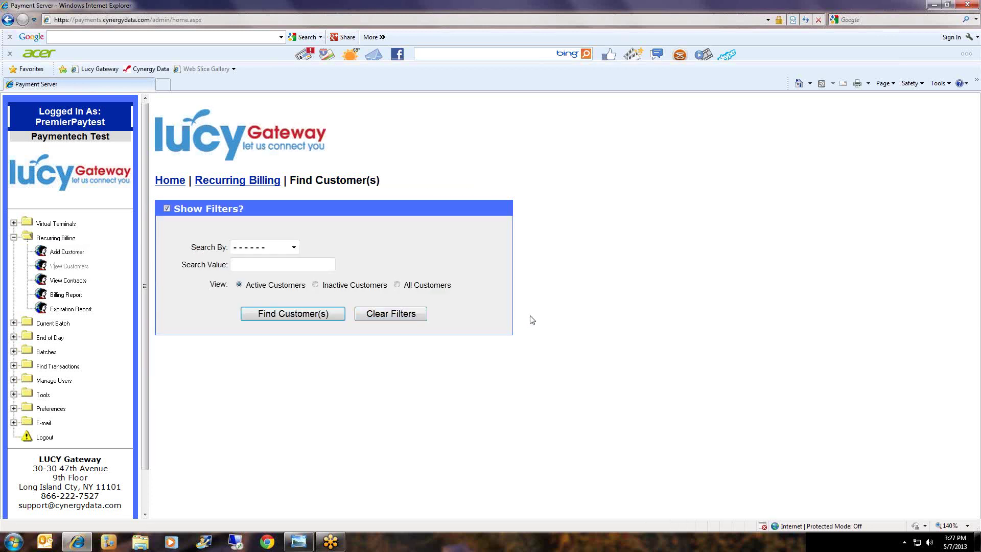
pyautogui.click(294, 247)
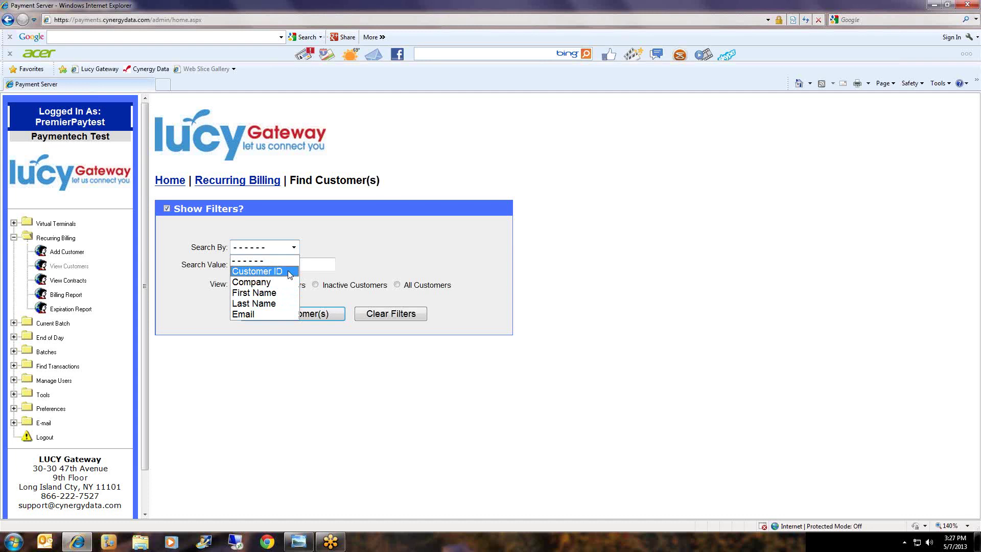
pyautogui.click(290, 272)
pyautogui.click(291, 266)
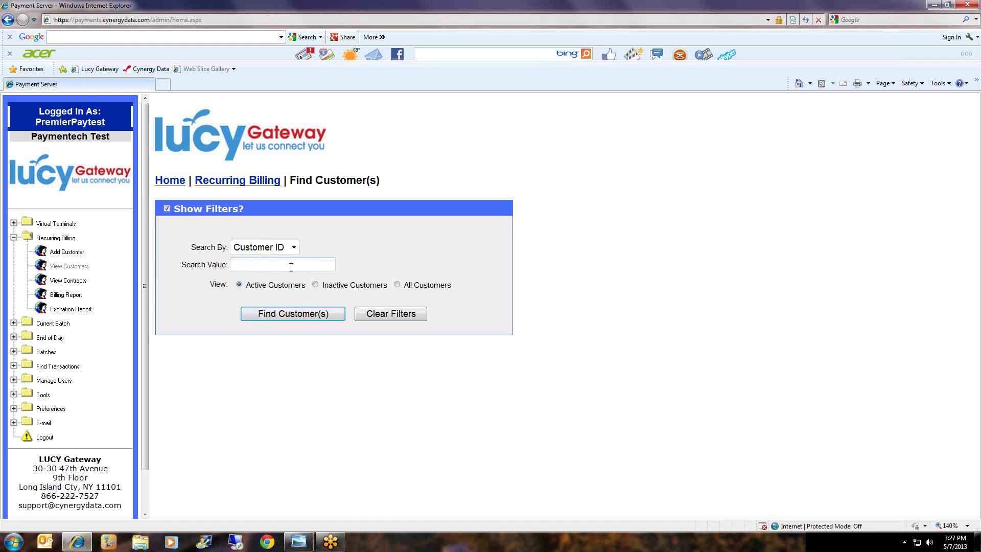
pyautogui.write('PATIENT05')
pyautogui.click(294, 316)
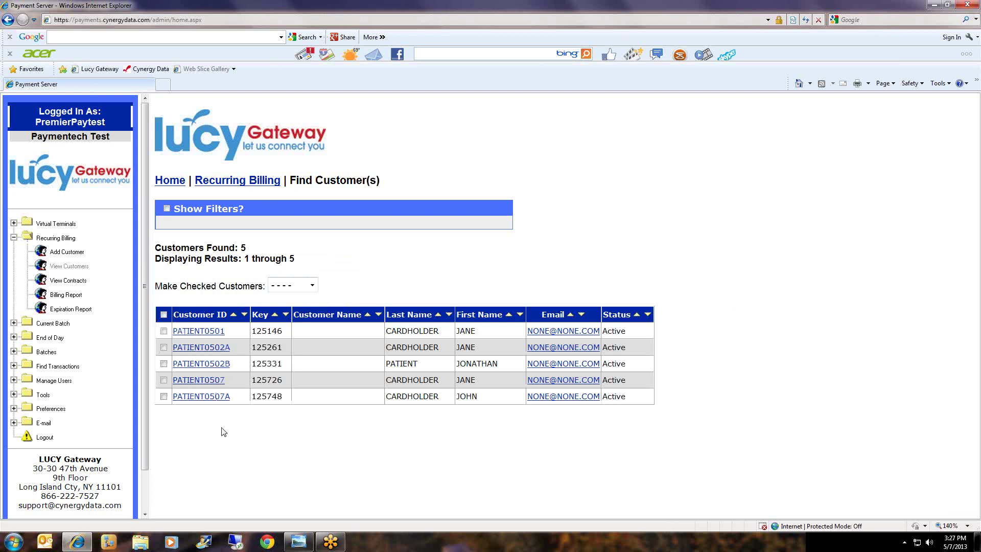
# Open the customer's record and check the stored card's 0514 expiry.
pyautogui.click(199, 399)
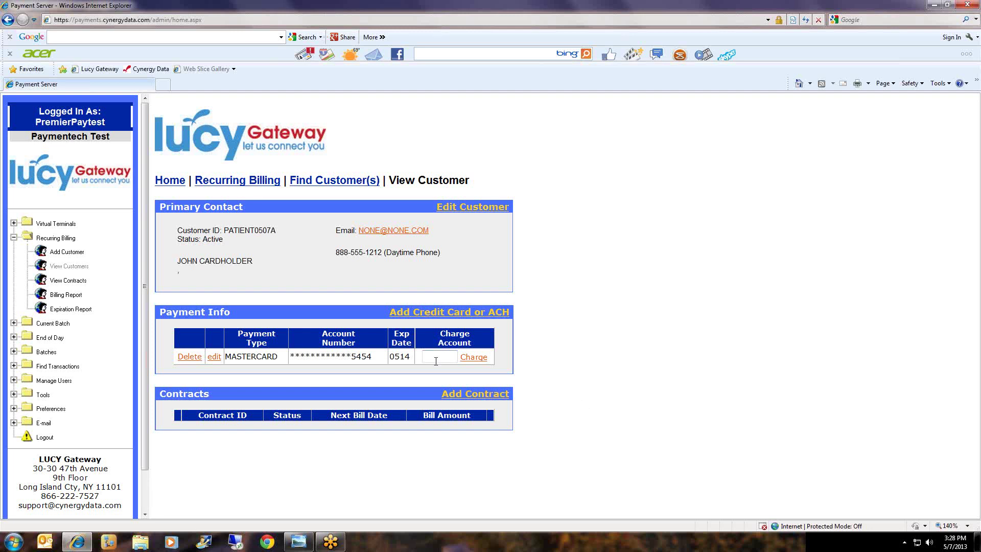
pyautogui.moveTo(413, 357); pyautogui.dragTo(391, 357)
pyautogui.click(391, 356)
# Charge 85.00 to the stored MasterCard and confirm the charge.
pyautogui.click(437, 357)
pyautogui.write('85.00')
pyautogui.click(472, 358)
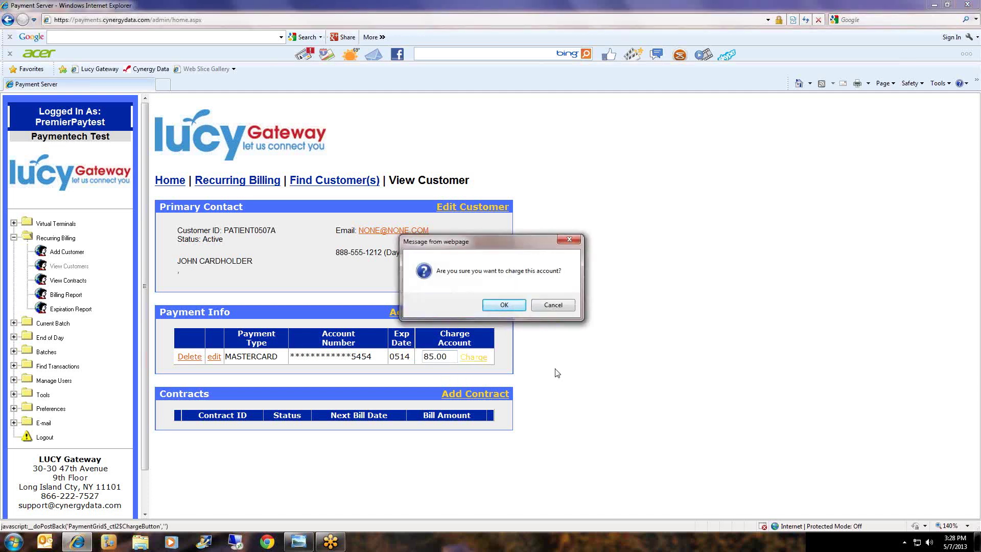
pyautogui.click(511, 306)
pyautogui.scroll(-2, 609, 369)
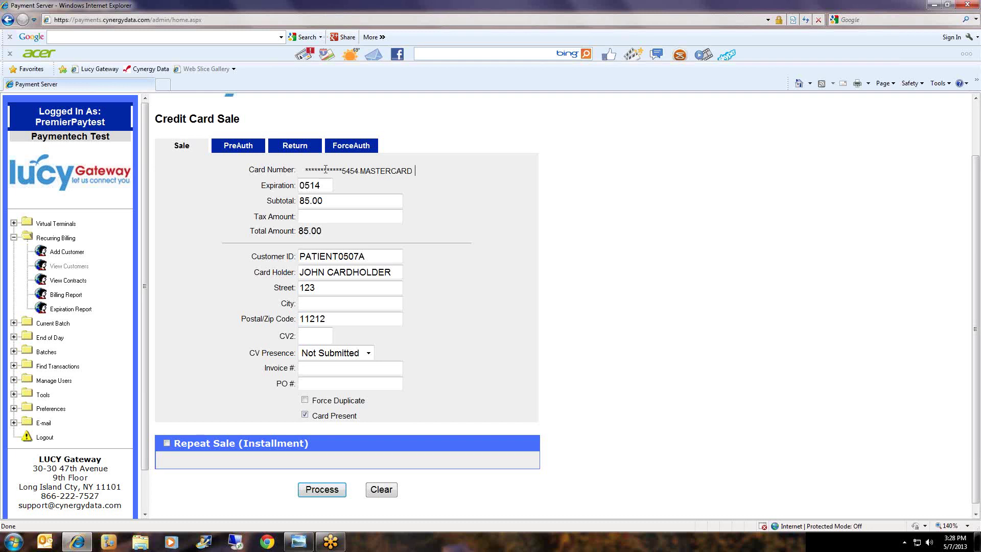
pyautogui.moveTo(361, 171); pyautogui.dragTo(347, 197)
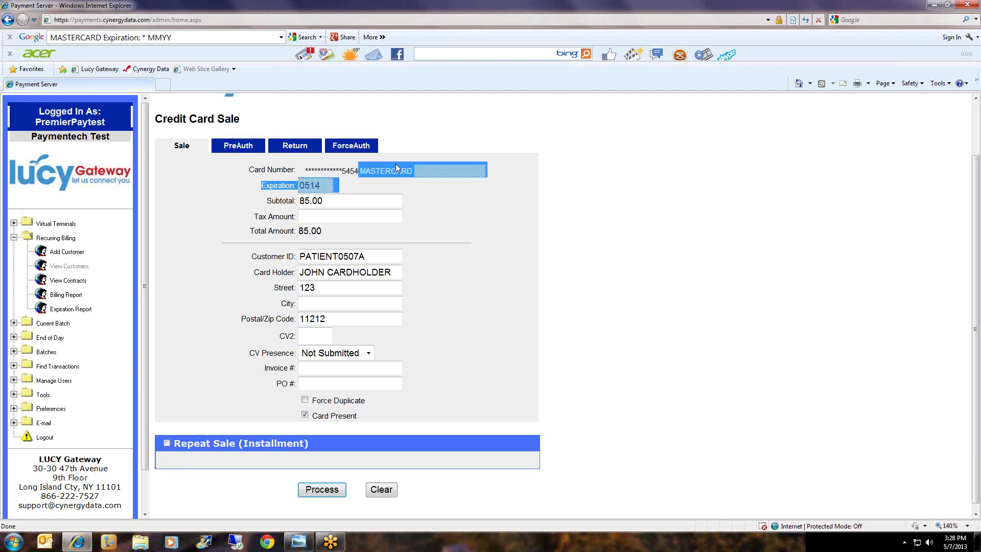
pyautogui.click(424, 190)
pyautogui.moveTo(415, 171); pyautogui.dragTo(372, 163)
pyautogui.click(467, 236)
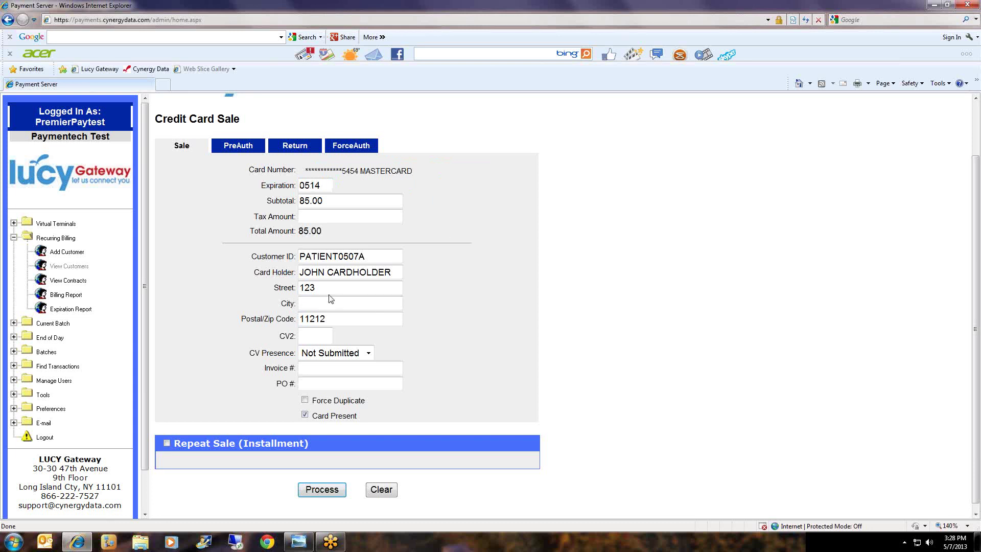
pyautogui.moveTo(330, 288); pyautogui.dragTo(294, 320)
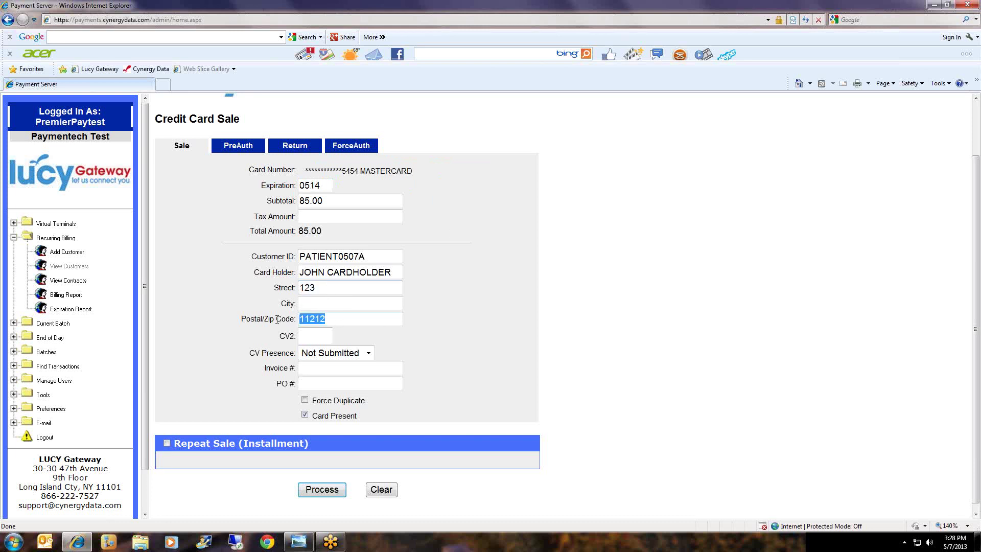
pyautogui.moveTo(325, 287); pyautogui.dragTo(278, 288)
pyautogui.moveTo(338, 323); pyautogui.dragTo(297, 319)
pyautogui.click(529, 414)
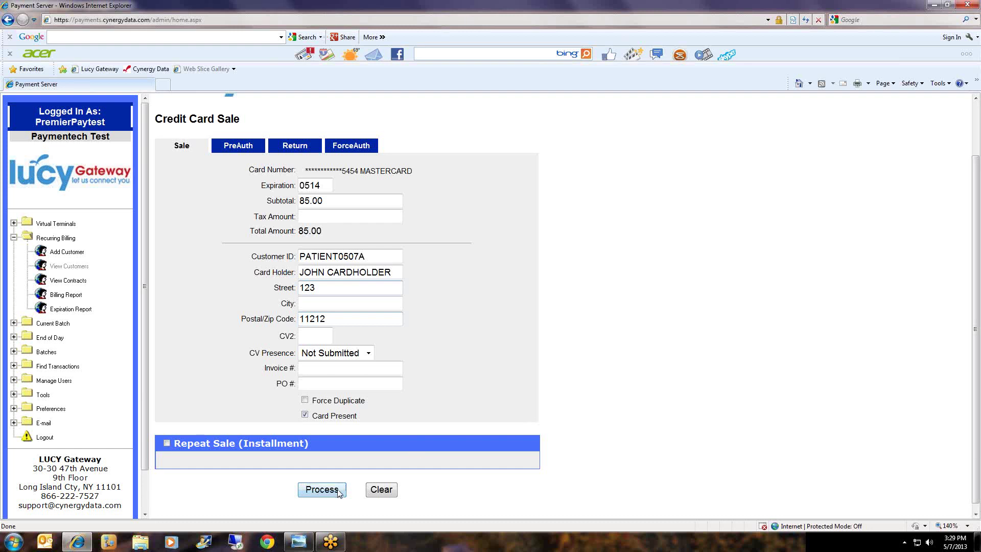
# Process the $85.00 sale and check that it is approved.
pyautogui.click(322, 489)
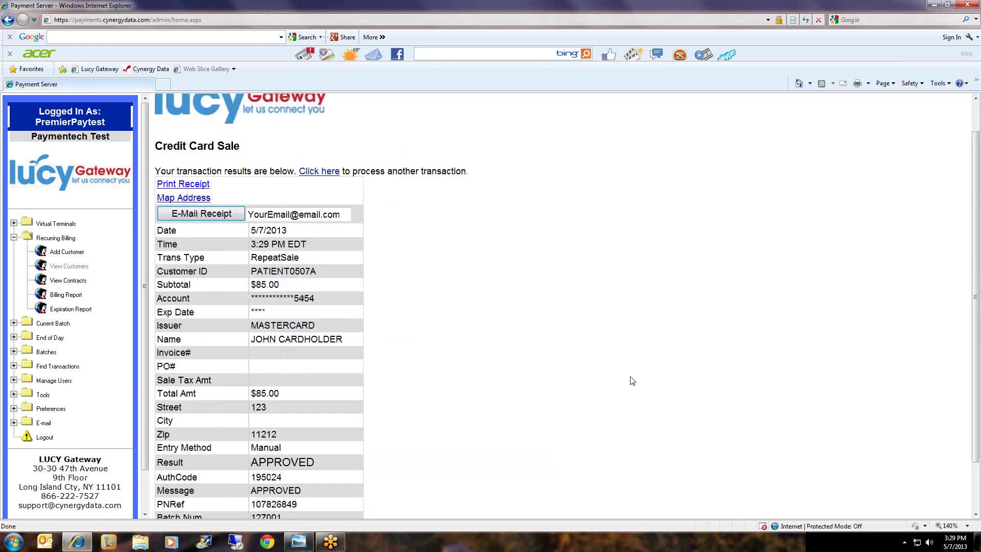
pyautogui.scroll(-3, 632, 381)
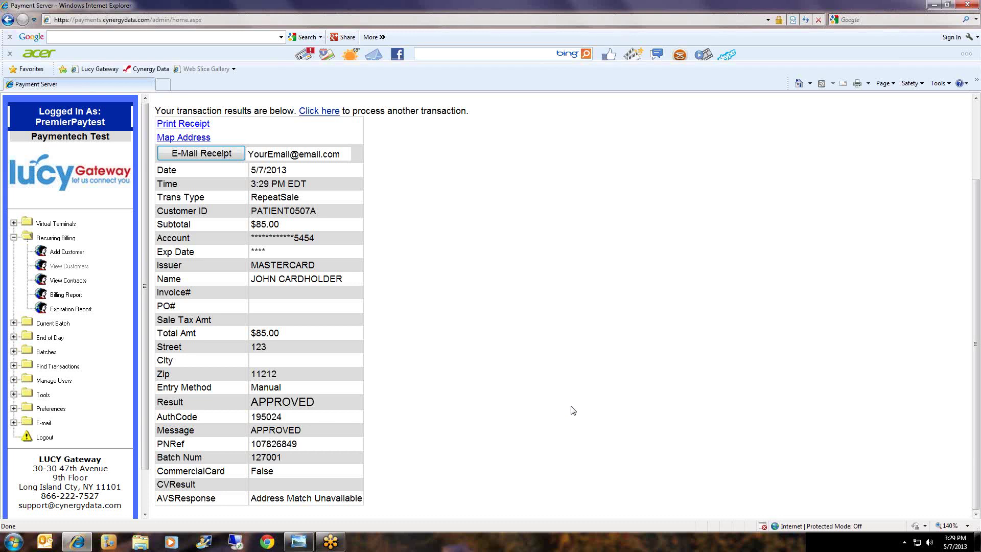
pyautogui.scroll(3, 573, 411)
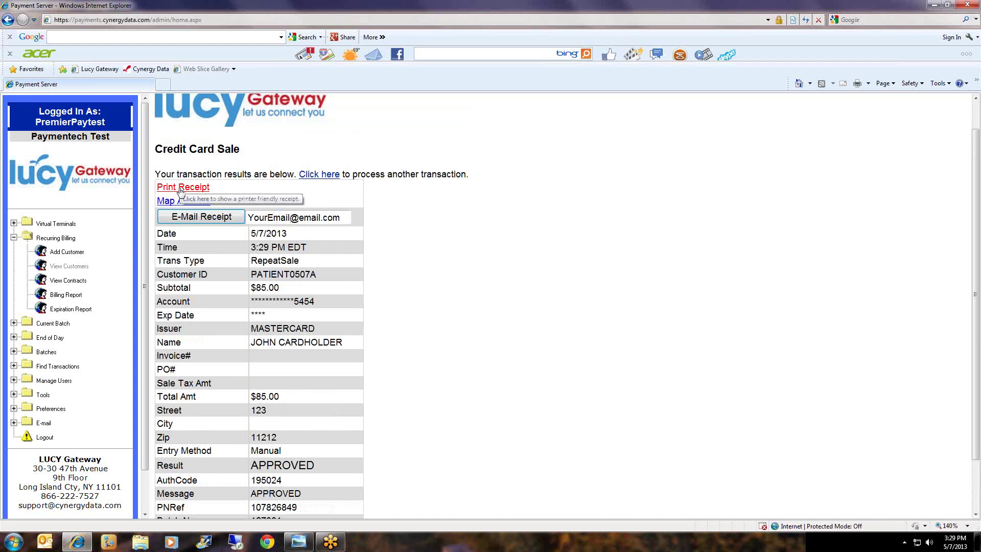
# Open the receipt, set 2 copies then cancel printing, review the Merchant Copy, and close it.
pyautogui.click(180, 188)
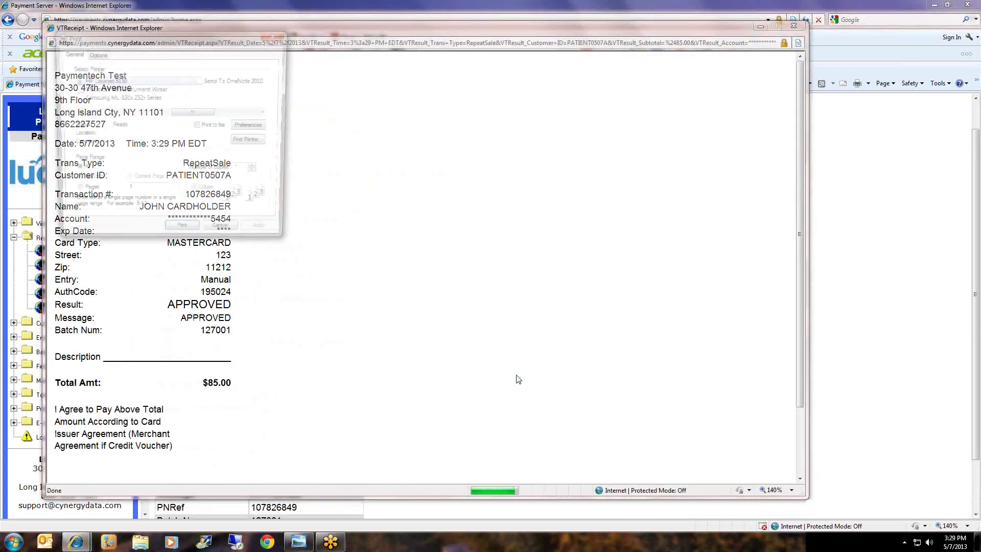
pyautogui.click(258, 169)
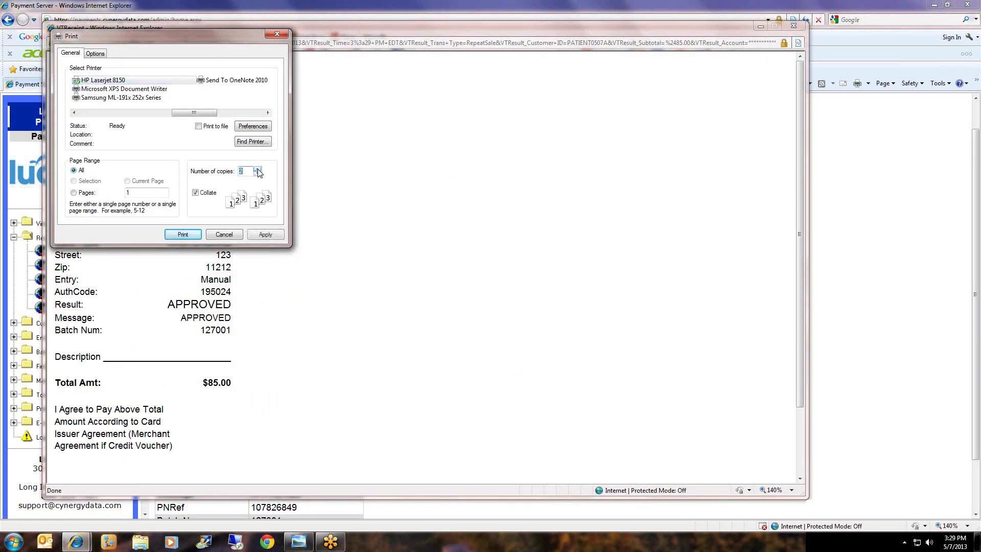
pyautogui.click(225, 234)
pyautogui.scroll(-3, 325, 246)
pyautogui.moveTo(243, 466)
pyautogui.mouseDown()
pyautogui.moveTo(247, 434)
pyautogui.moveTo(81, 432)
pyautogui.moveTo(69, 423)
pyautogui.mouseUp()
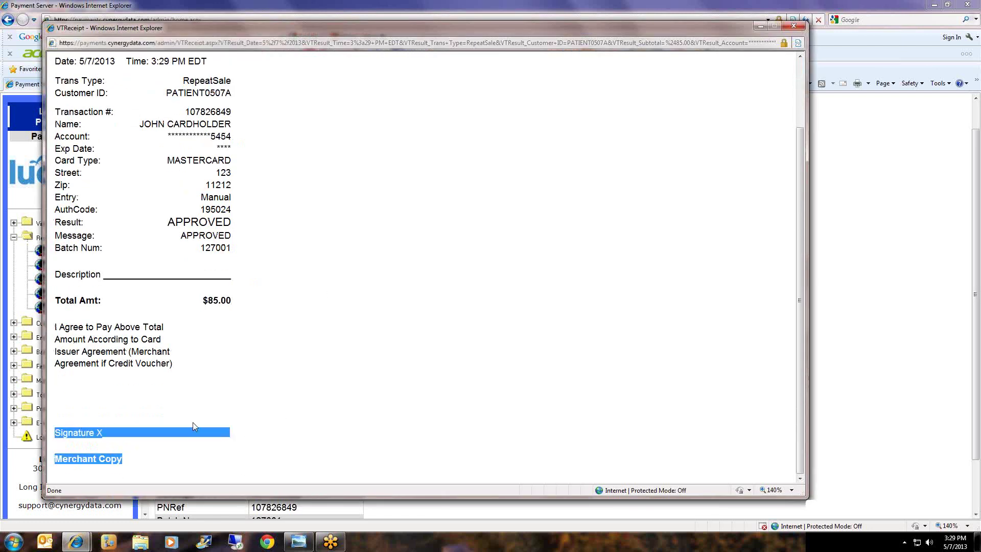
pyautogui.moveTo(239, 424); pyautogui.dragTo(62, 432)
pyautogui.click(280, 432)
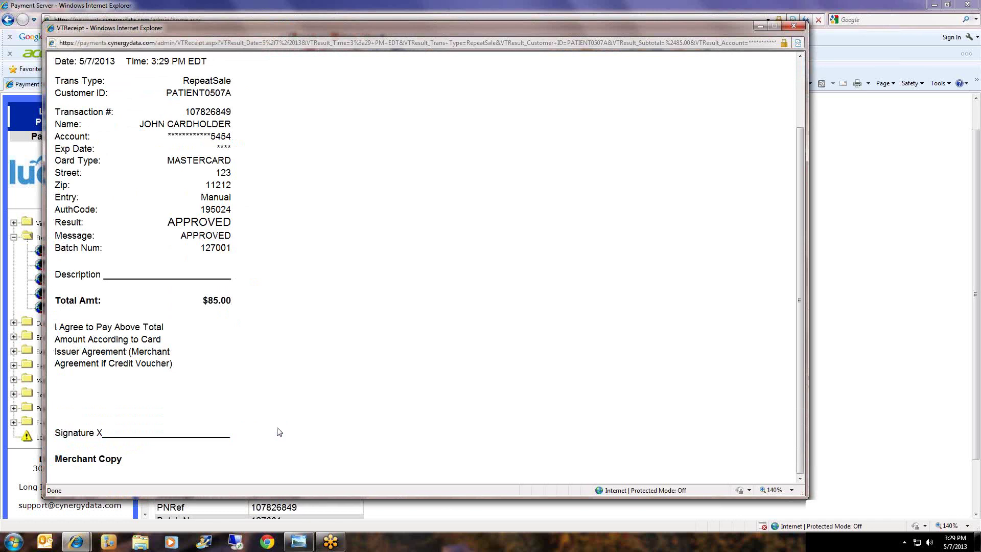
pyautogui.scroll(3, 279, 432)
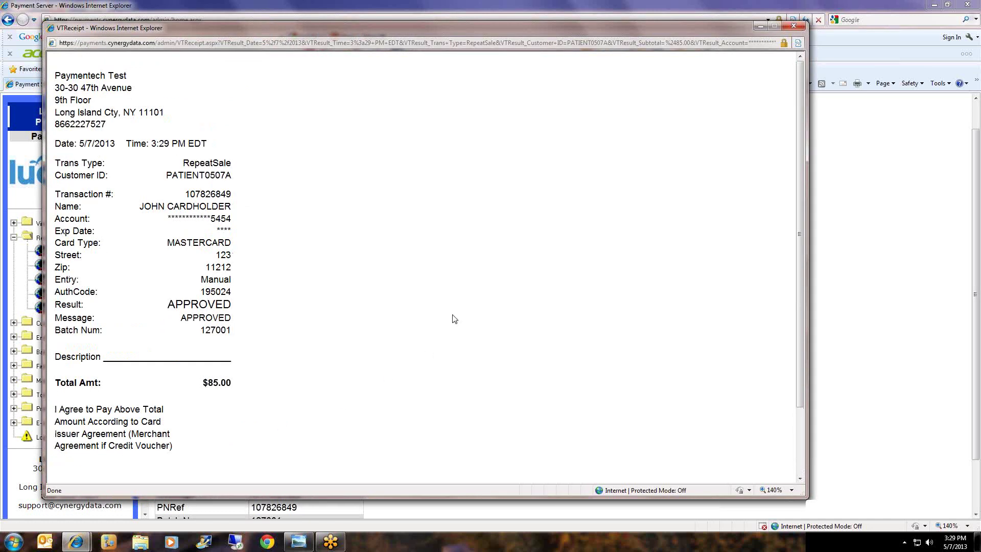
pyautogui.click(793, 26)
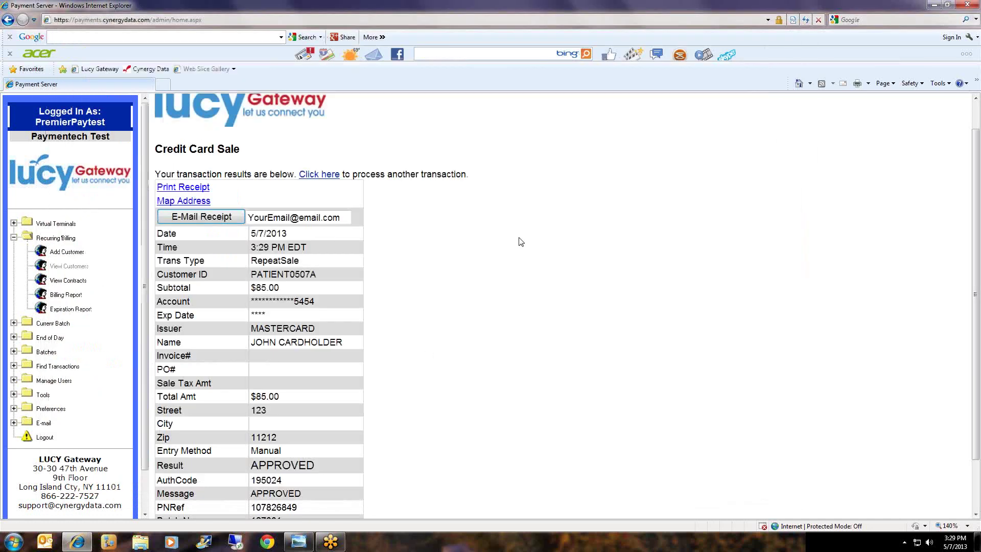
pyautogui.scroll(-2, 522, 243)
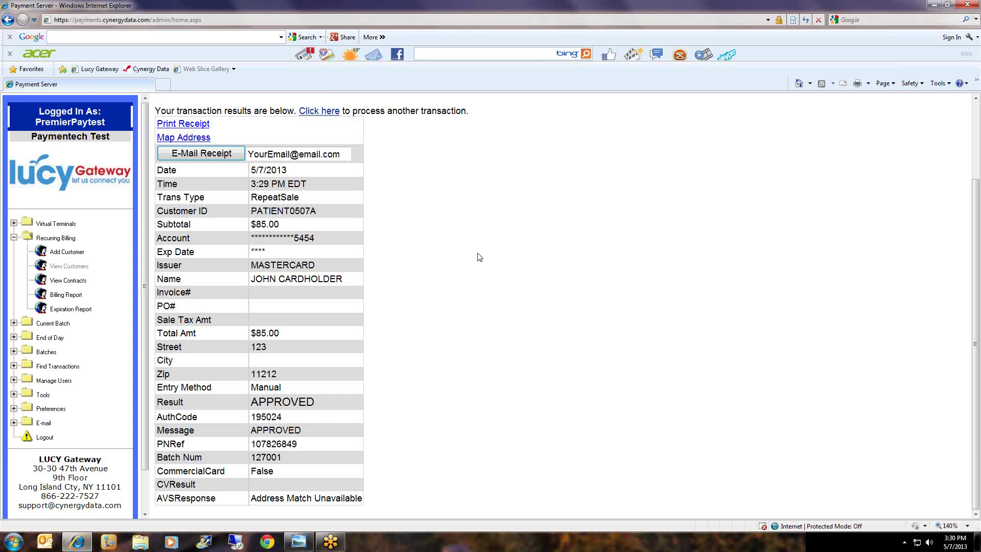
pyautogui.click(75, 271)
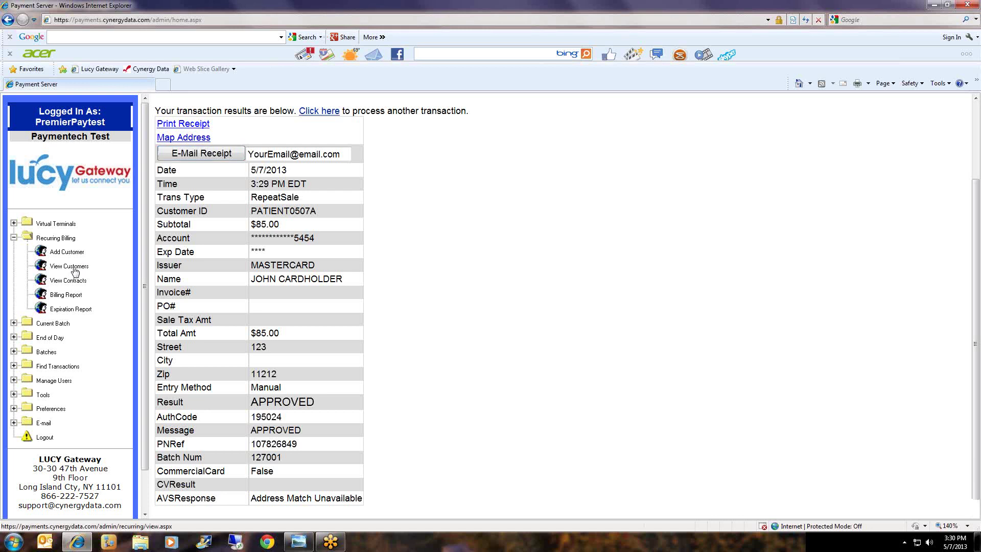
# Search customers by the full customer ID and open the single matching record.
pyautogui.click(272, 249)
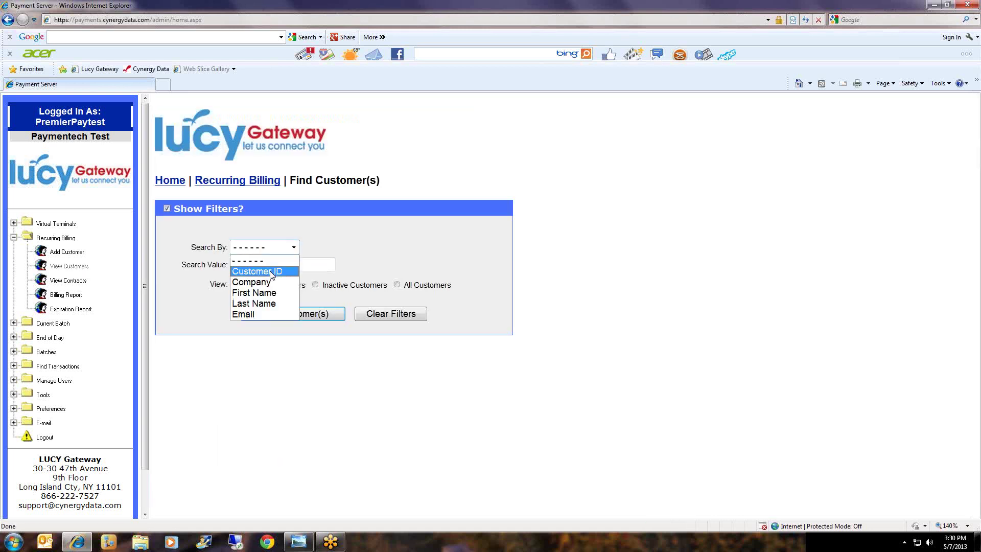
pyautogui.click(270, 270)
pyautogui.write('PATIENT')
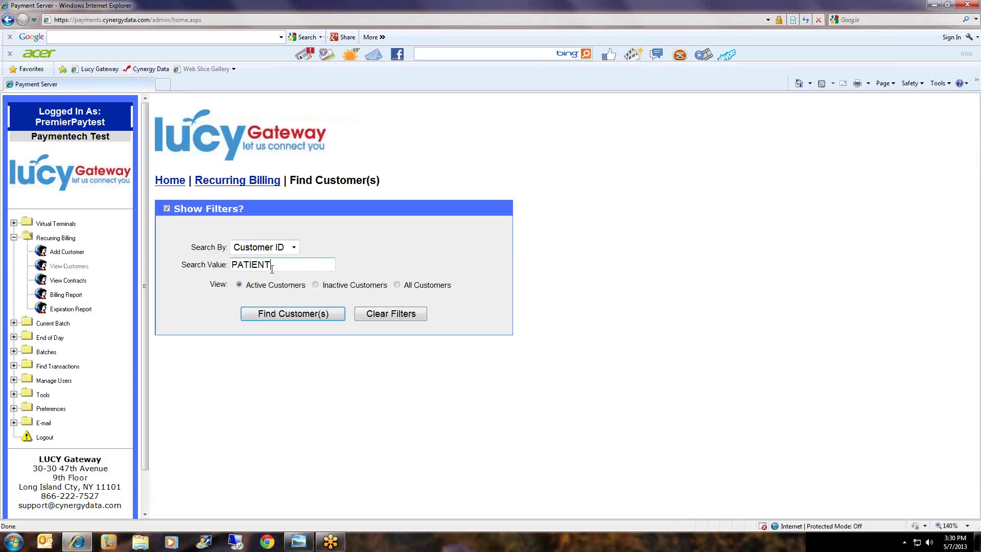
pyautogui.write('0507a')
pyautogui.press('BackSpace')
pyautogui.write('A')
pyautogui.click(268, 313)
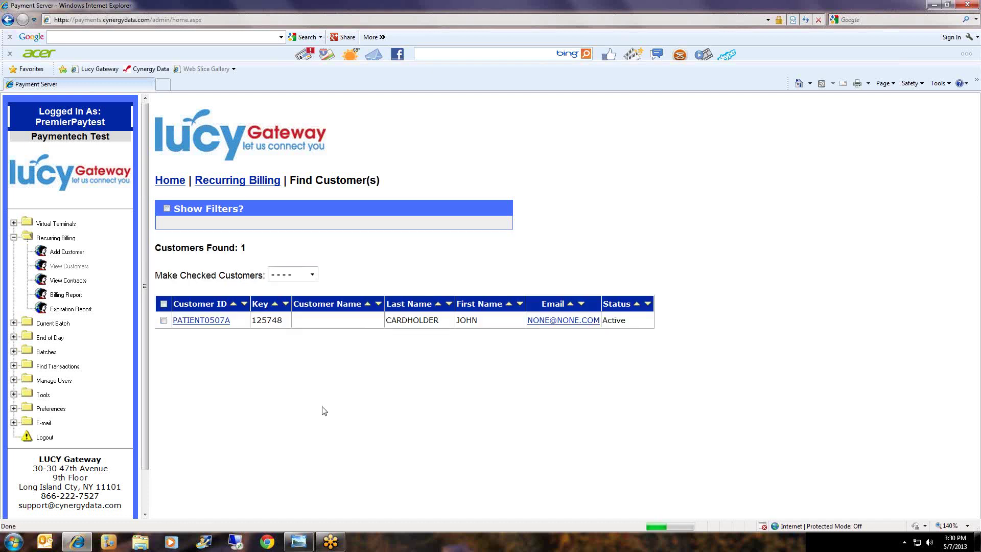
pyautogui.click(201, 321)
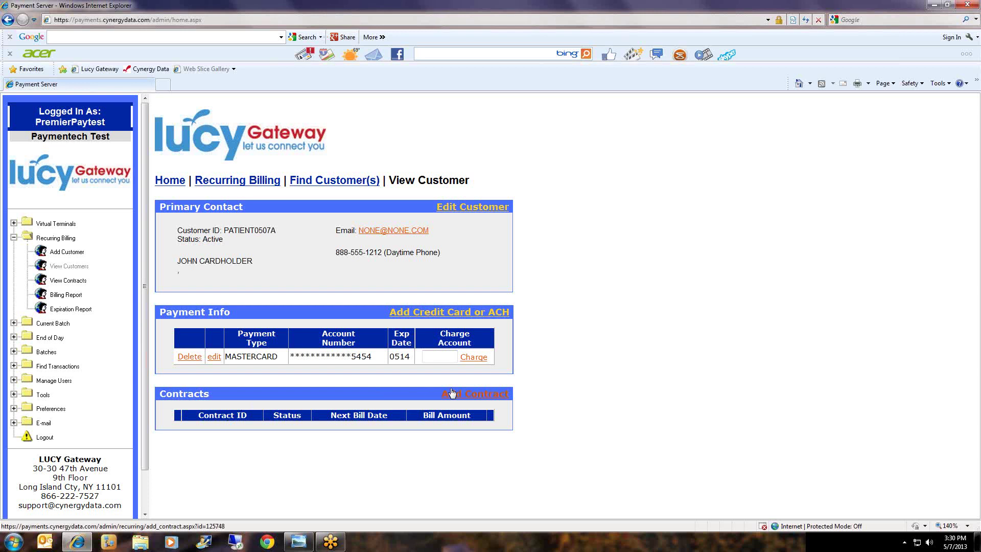
# Add a contract with the customer's ID as contract ID, named PAYMENT PLAN 2013.
pyautogui.click(476, 395)
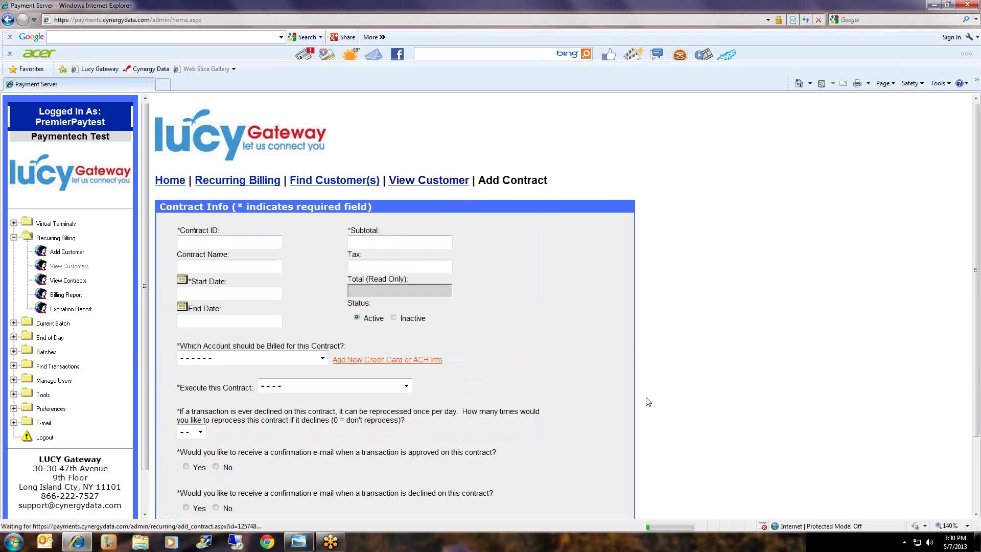
pyautogui.scroll(-1, 684, 365)
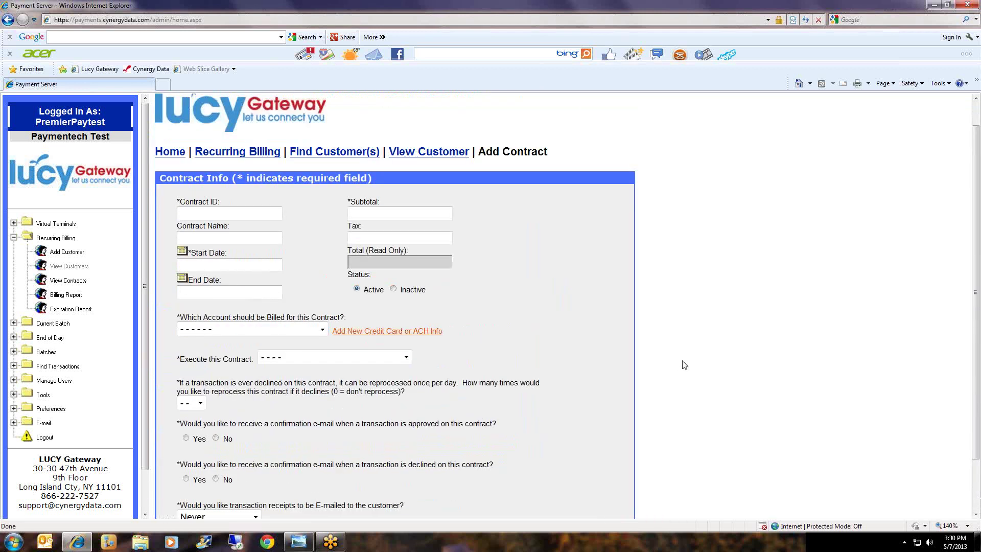
pyautogui.click(184, 213)
pyautogui.write('PATIENT0507A')
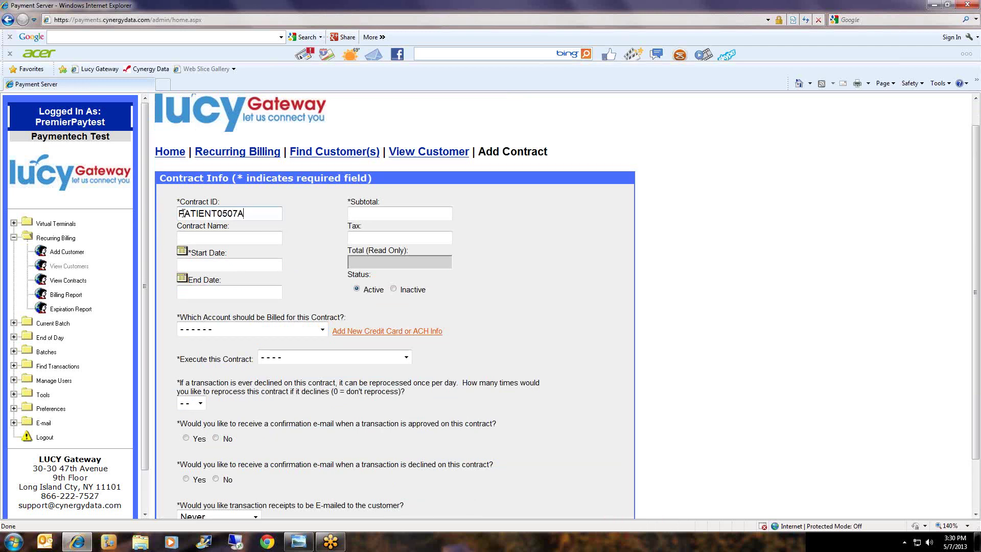
pyautogui.press('Tab')
pyautogui.write('PAYMENT PLAN ')
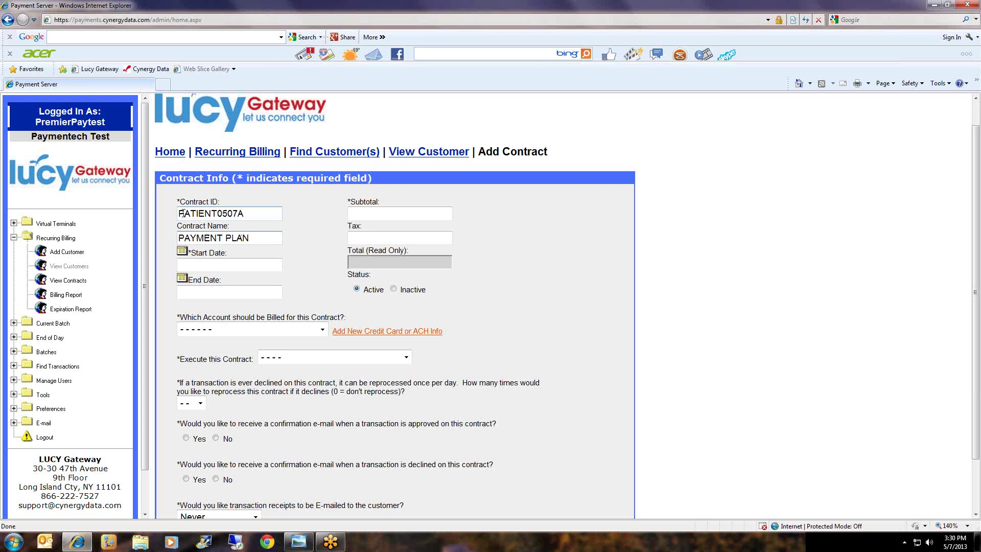
pyautogui.write('2013')
pyautogui.click(182, 252)
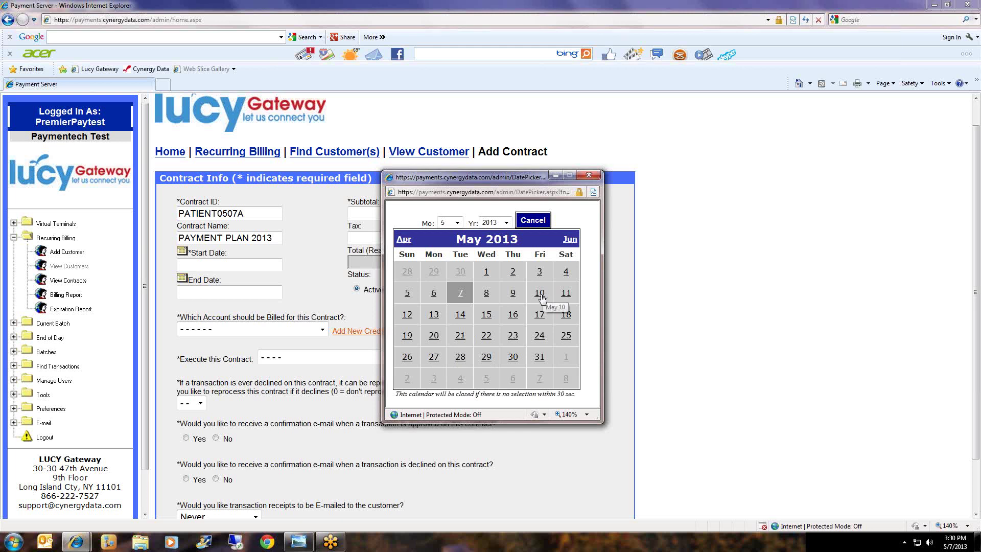
# Set the contract start date to 5/10/2013 and the end date to 8/10/2013.
pyautogui.click(540, 296)
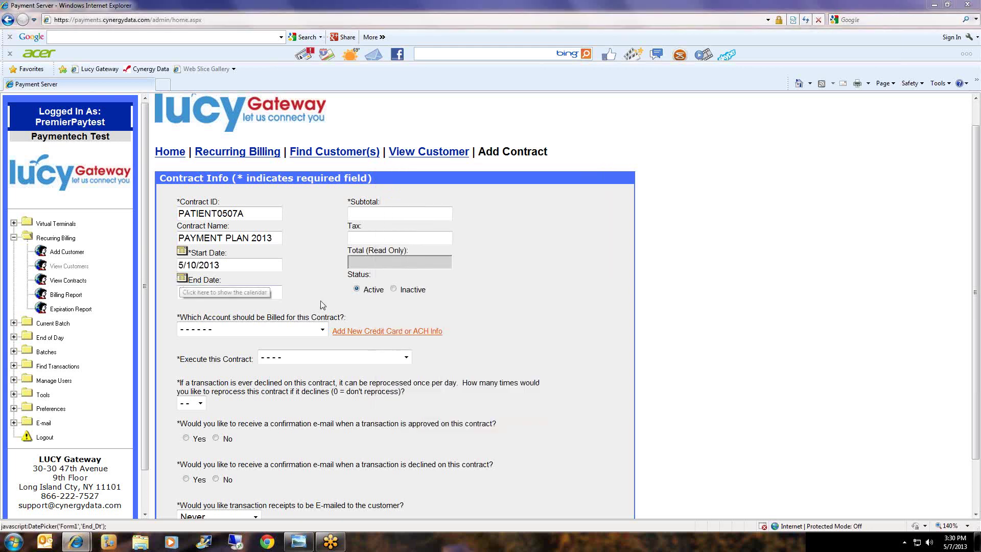
pyautogui.click(450, 223)
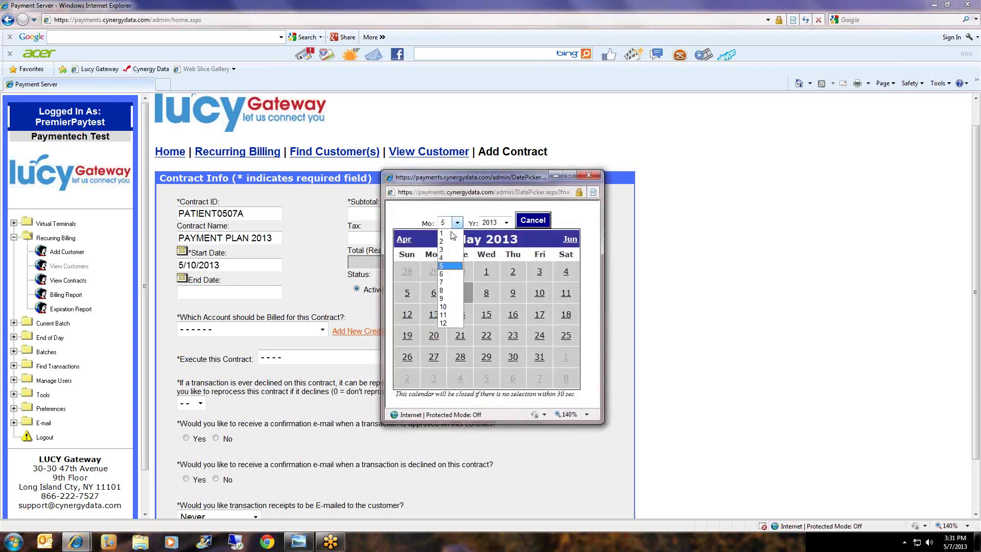
pyautogui.click(450, 290)
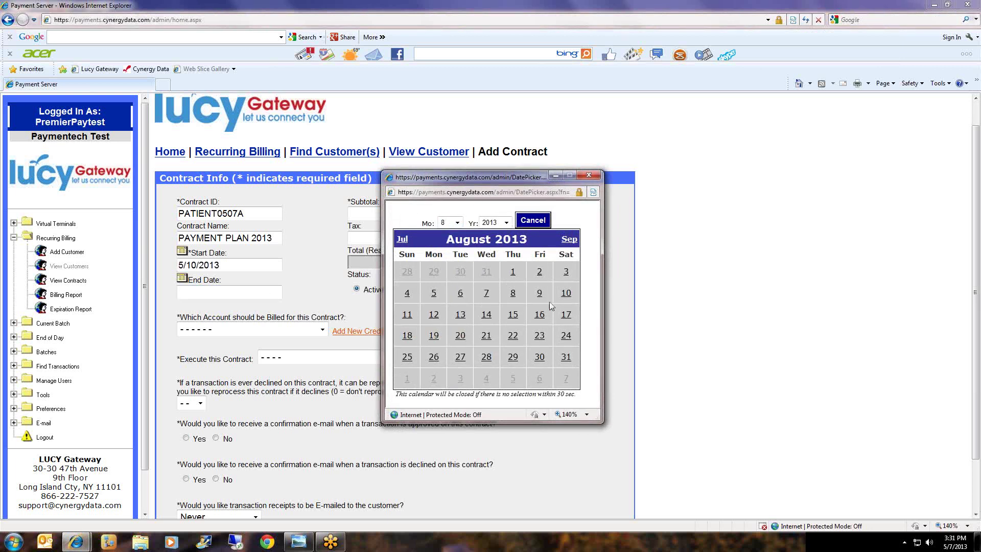
pyautogui.click(567, 296)
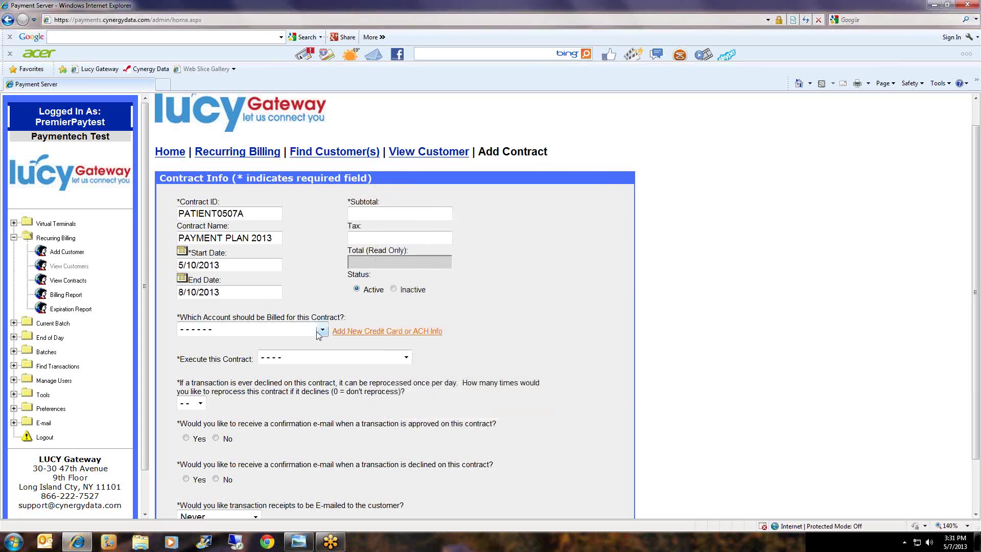
pyautogui.click(285, 331)
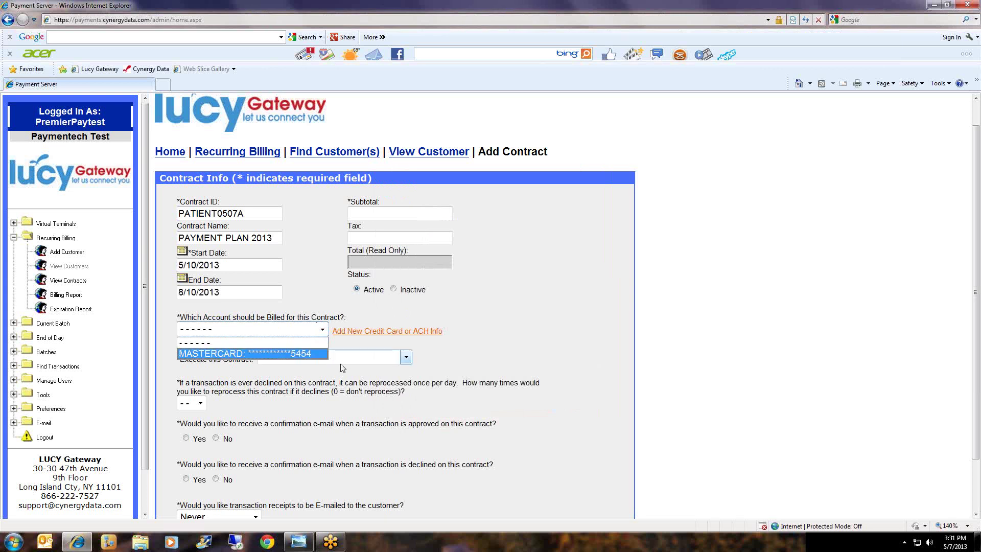
# Choose the MASTERCARD account, Once per Month (Monthly) execution, and a 200.00 subtotal.
pyautogui.click(318, 354)
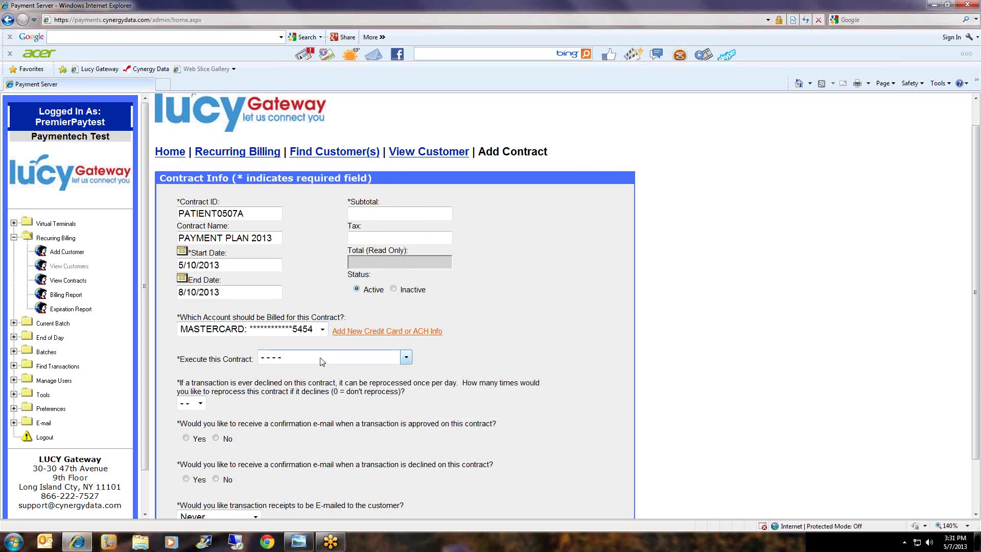
pyautogui.click(321, 359)
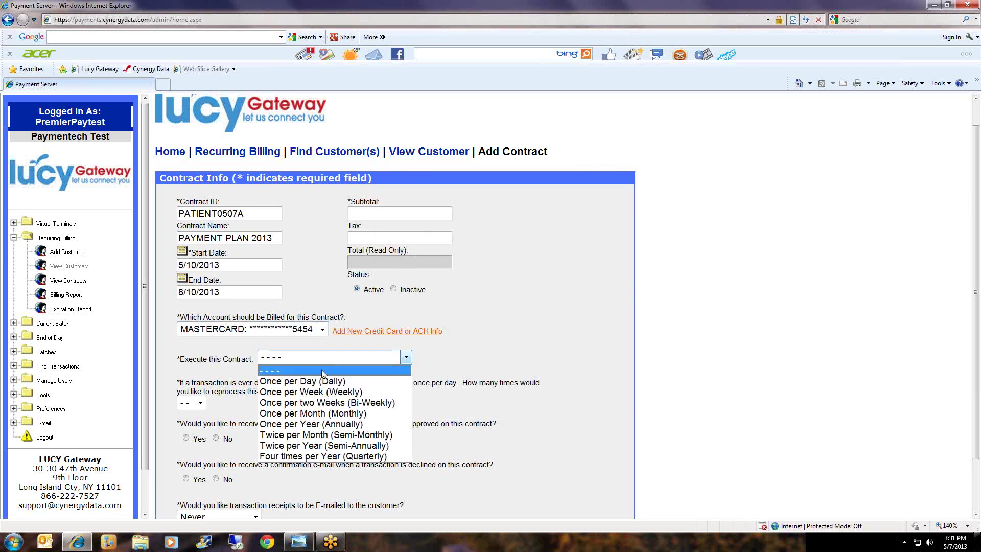
pyautogui.click(335, 414)
pyautogui.click(457, 351)
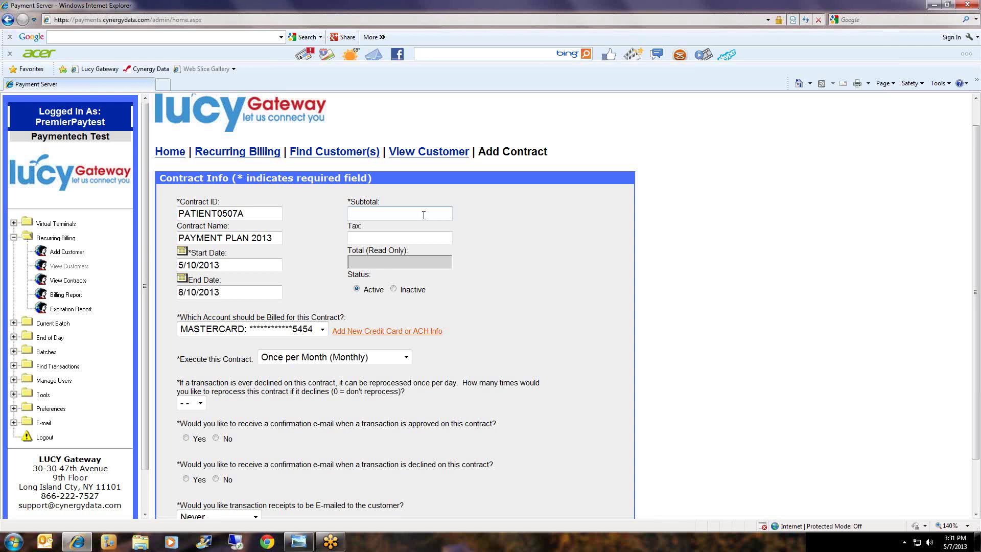
pyautogui.write('200.00')
pyautogui.scroll(-3, 525, 365)
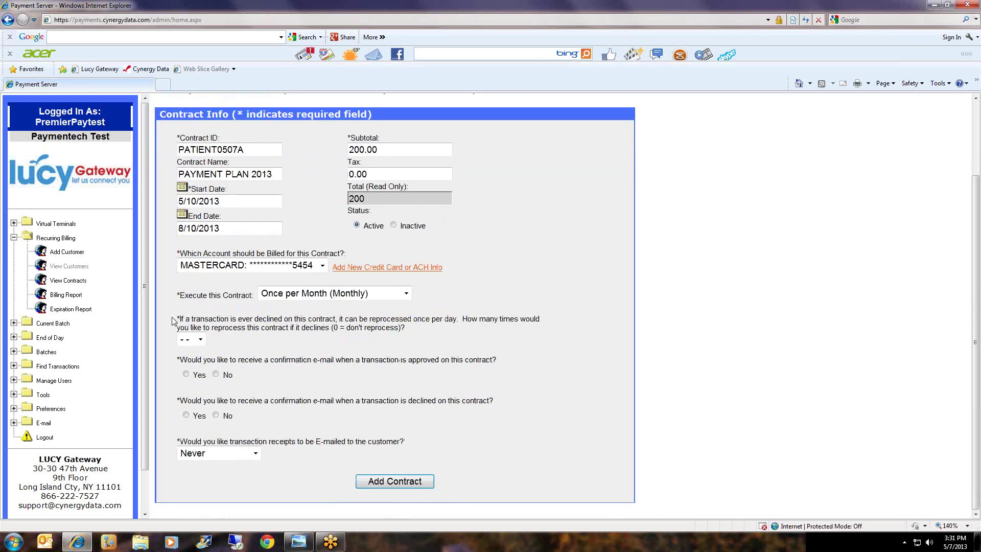
# Set declined charges to be reprocessed up to 10 times.
pyautogui.moveTo(177, 318); pyautogui.dragTo(422, 328)
pyautogui.click(422, 339)
pyautogui.click(200, 339)
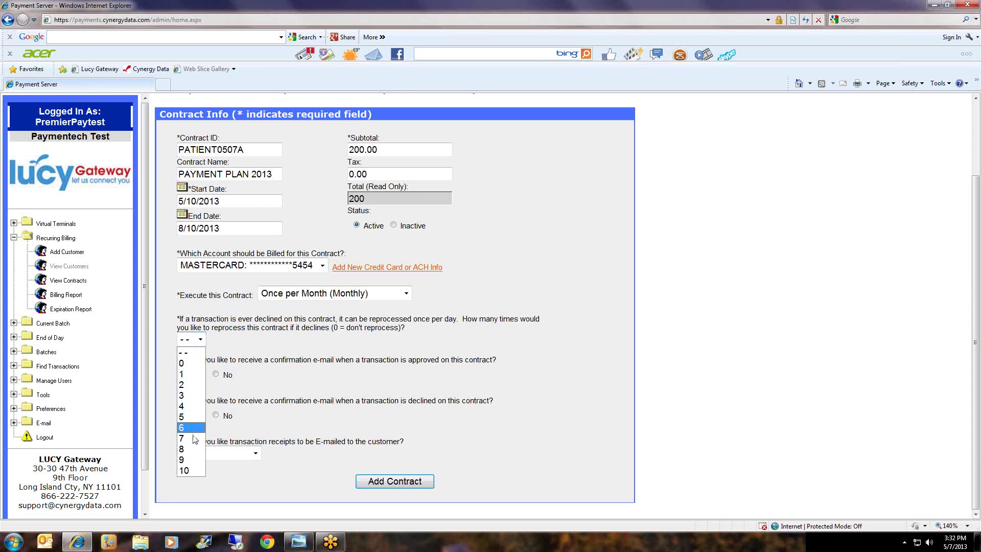
pyautogui.click(194, 470)
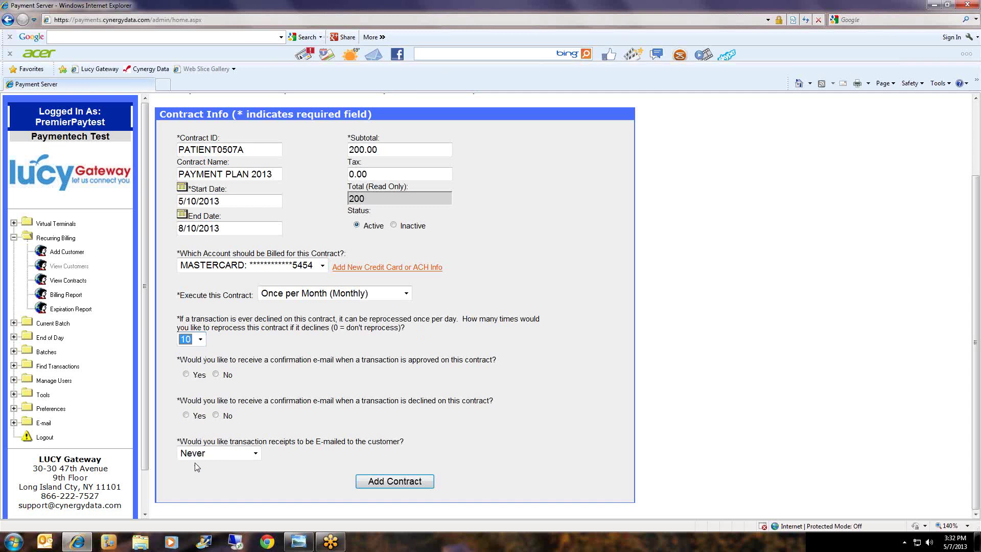
pyautogui.click(225, 336)
# Answer Yes to both approval and decline confirmation e-mails, and e-mail receipts for All Transactions.
pyautogui.click(187, 375)
pyautogui.click(186, 416)
pyautogui.moveTo(409, 360); pyautogui.dragTo(438, 366)
pyautogui.click(427, 392)
pyautogui.moveTo(407, 399); pyautogui.dragTo(433, 402)
pyautogui.click(449, 411)
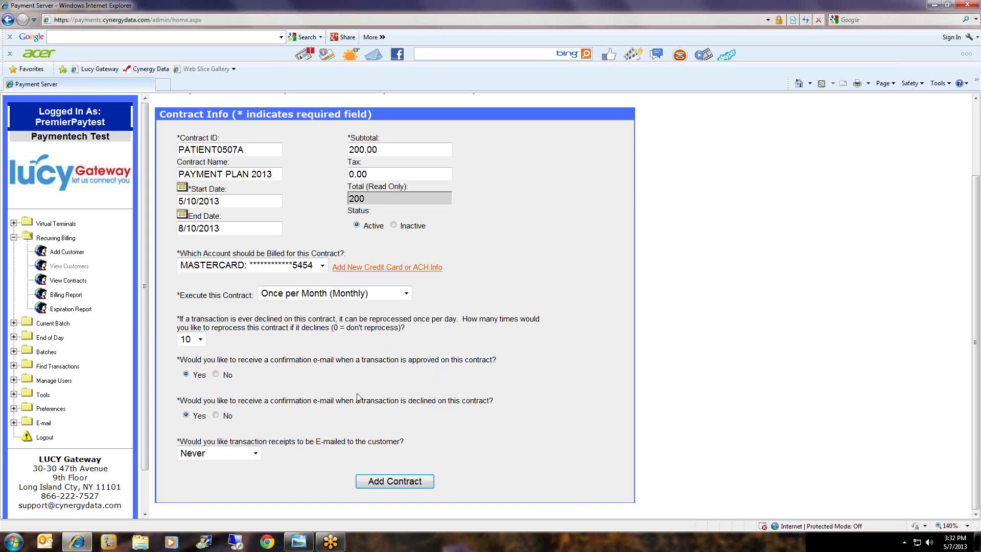
pyautogui.click(204, 455)
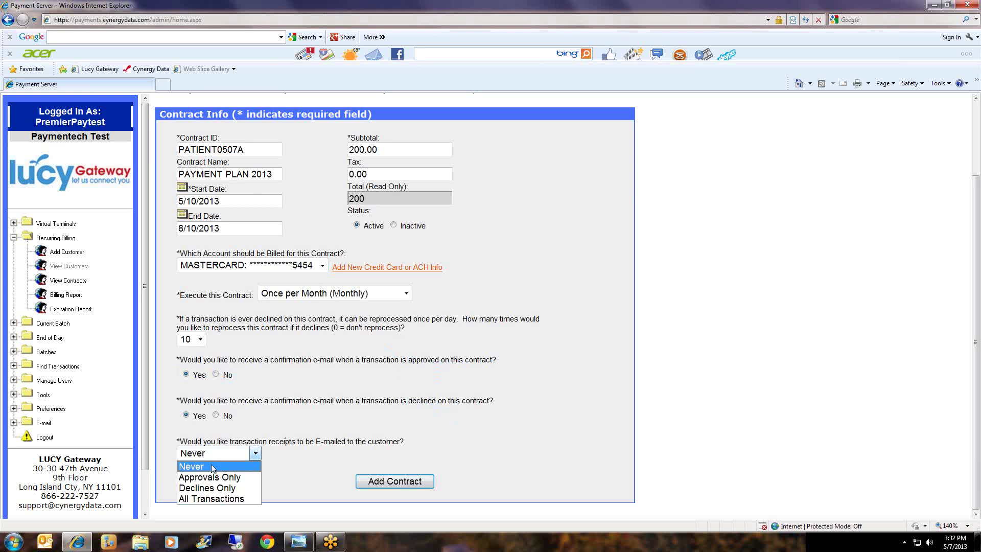
pyautogui.click(216, 500)
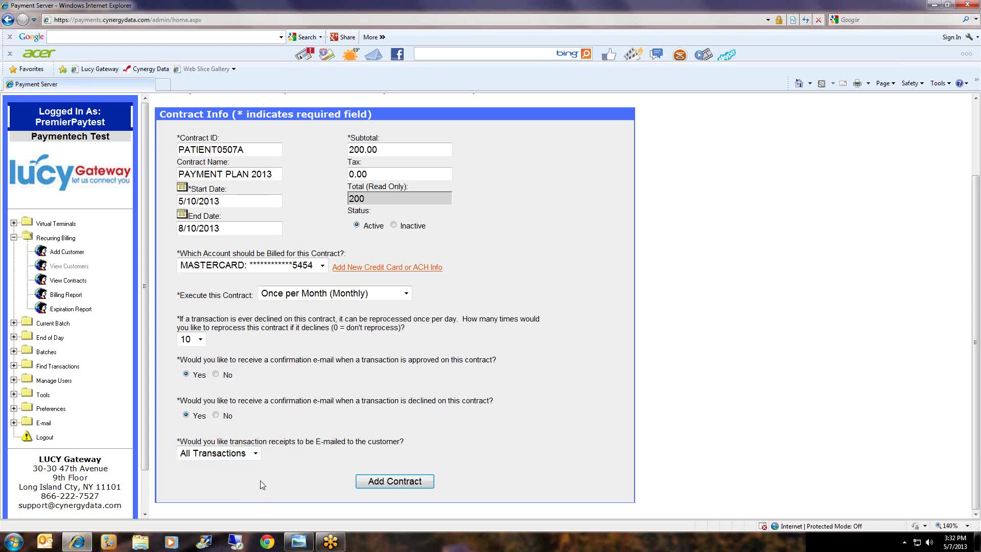
# Save the contract and check the new active $200.00 row, next billing 5/10/2013.
pyautogui.click(391, 486)
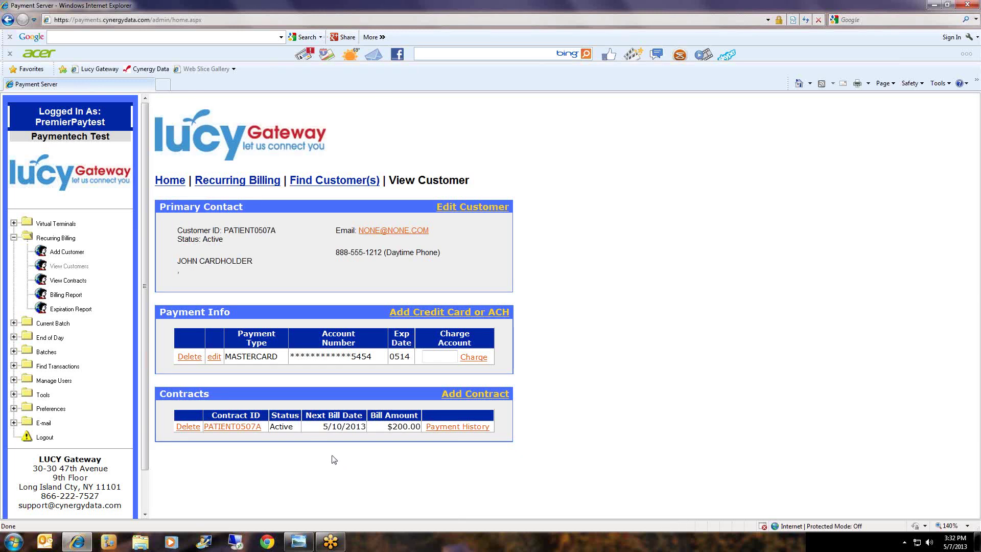
pyautogui.moveTo(317, 427); pyautogui.dragTo(351, 446)
pyautogui.click(350, 448)
pyautogui.click(402, 436)
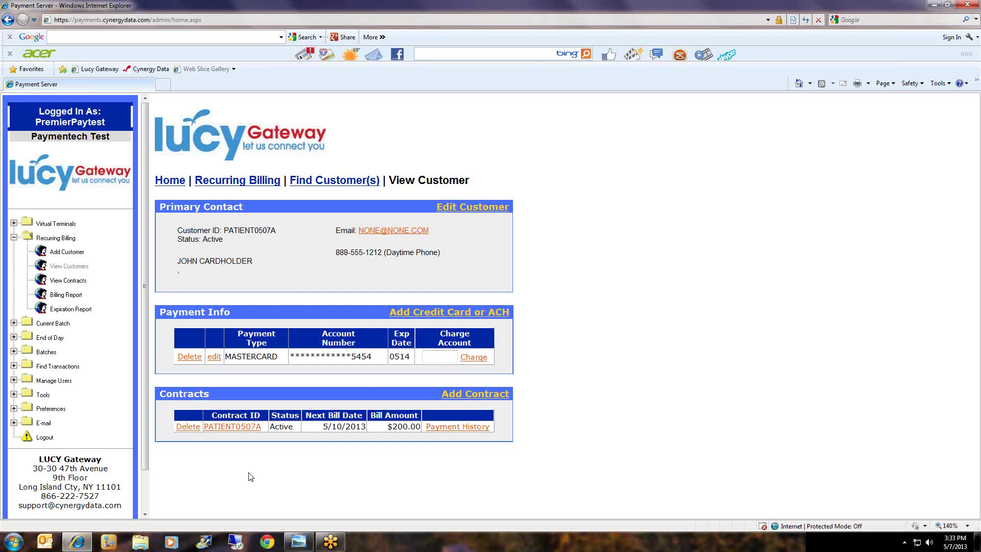
# Open the customer's $200.00 monthly contract (5/10/2013 to 8/10/2013) on the Edit Contract page.
pyautogui.click(244, 431)
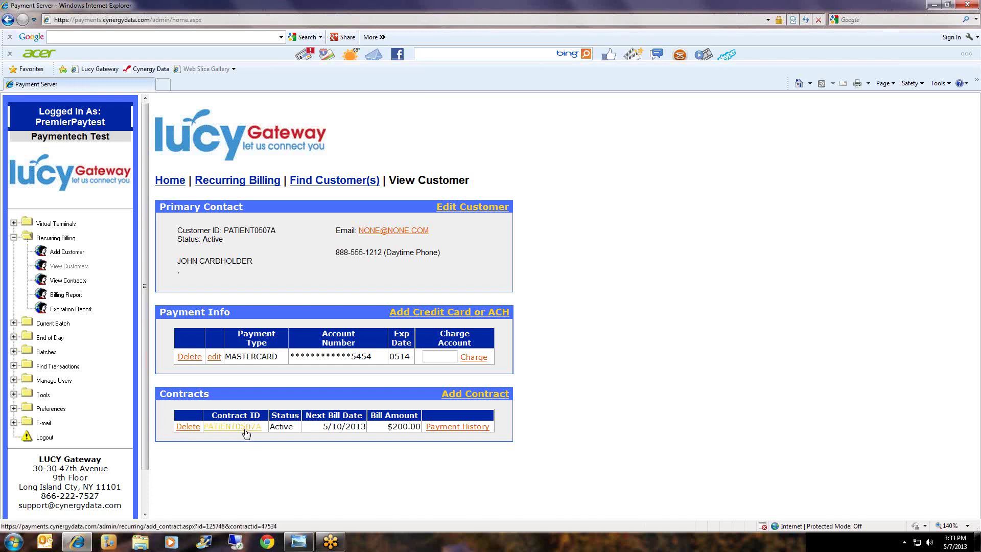
pyautogui.scroll(-1, 608, 401)
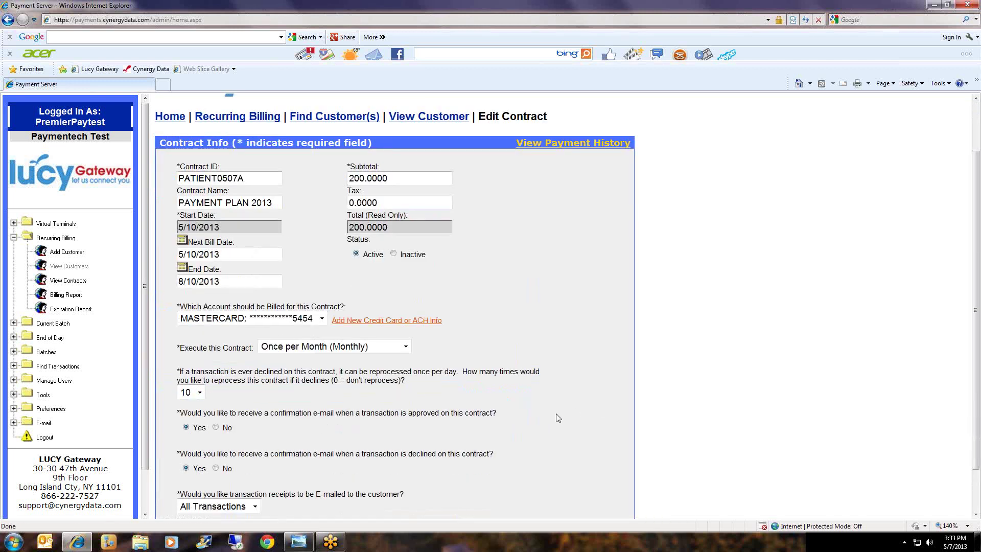
# Change the contract to run Once per Week with a 50.00 subtotal and update it.
pyautogui.click(386, 348)
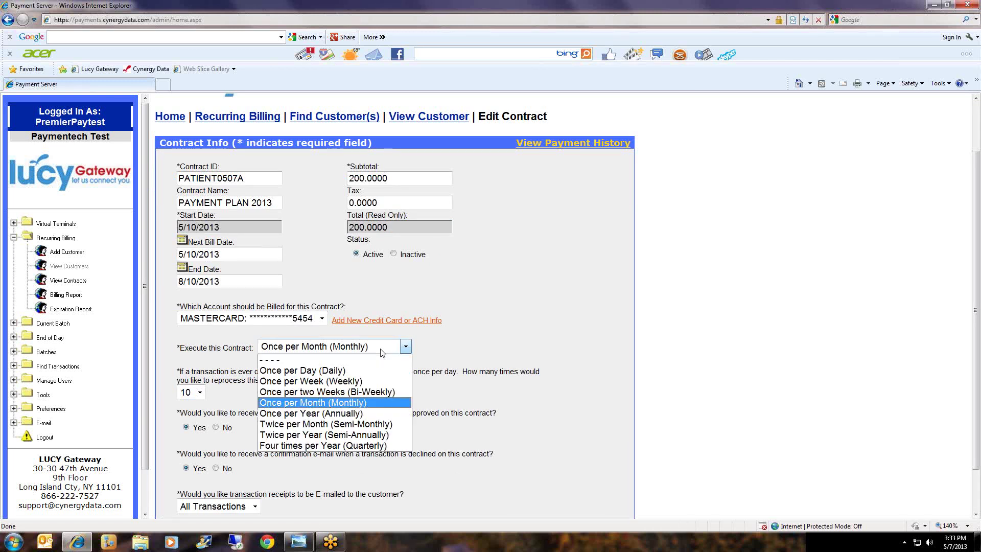
pyautogui.click(358, 381)
pyautogui.moveTo(389, 178); pyautogui.dragTo(349, 178)
pyautogui.write('0.0050')
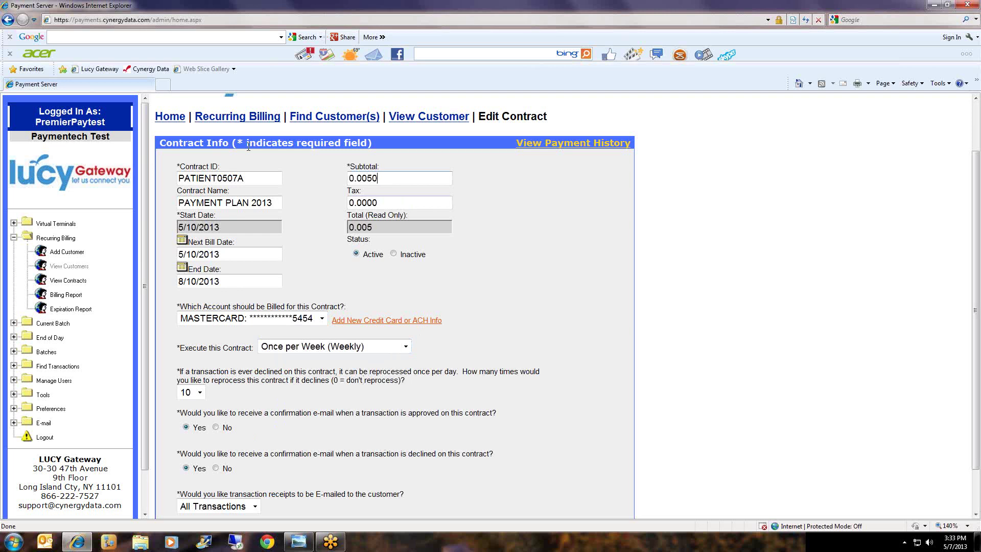
pyautogui.press('BackSpace')
pyautogui.press('BackSpace')
pyautogui.press('BackSpace')
pyautogui.write('0050')
pyautogui.press('BackSpace')
pyautogui.press('BackSpace')
pyautogui.hotkey('ctrl', 'a')
pyautogui.write('50.00')
pyautogui.scroll(-2, 561, 289)
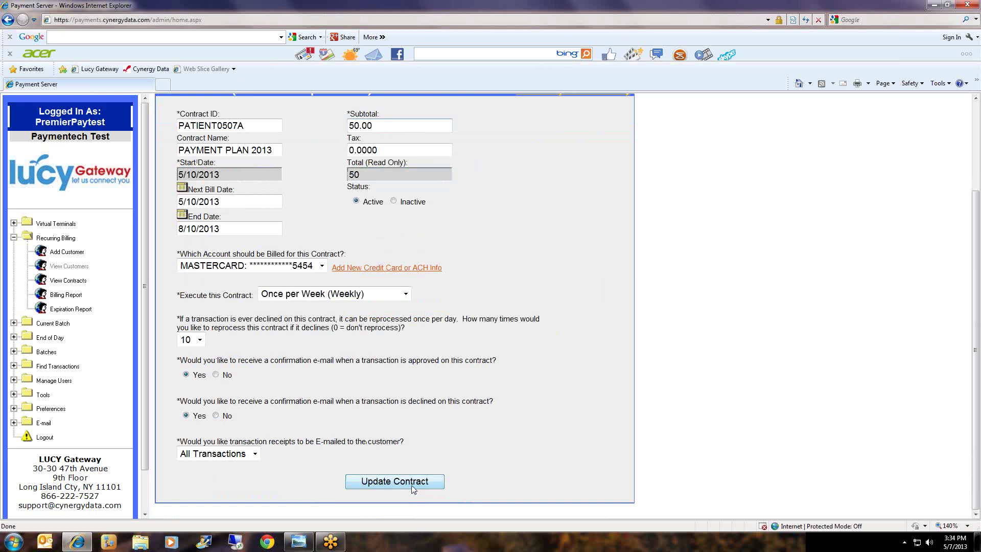
pyautogui.click(412, 486)
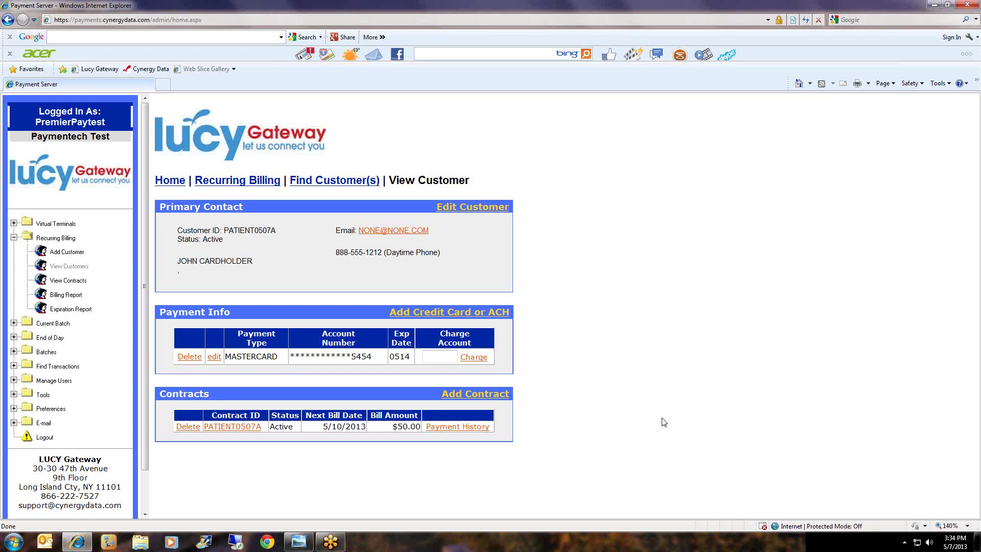
# Search credit transactions from 5/1/2013 to 5/1/2013 and review the results table.
pyautogui.click(56, 367)
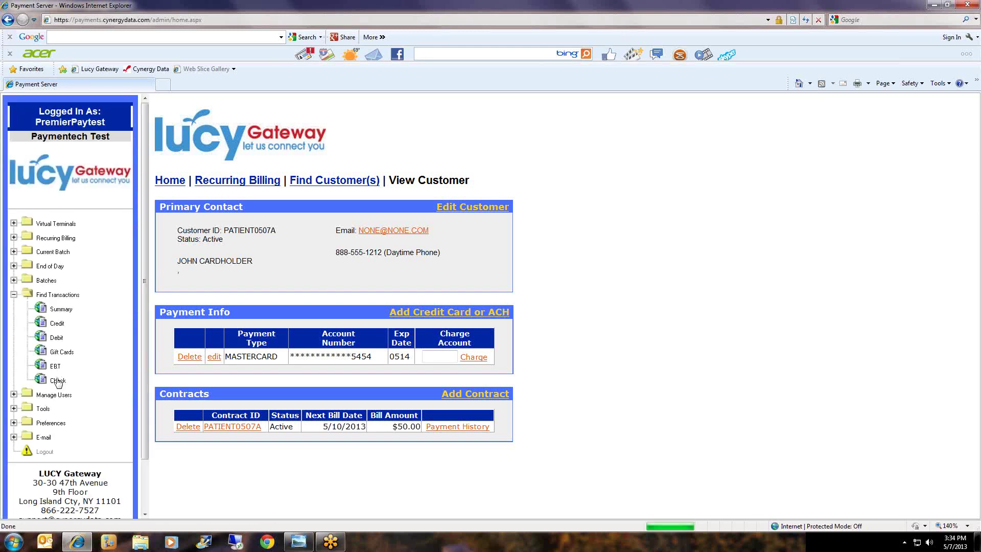
pyautogui.click(57, 323)
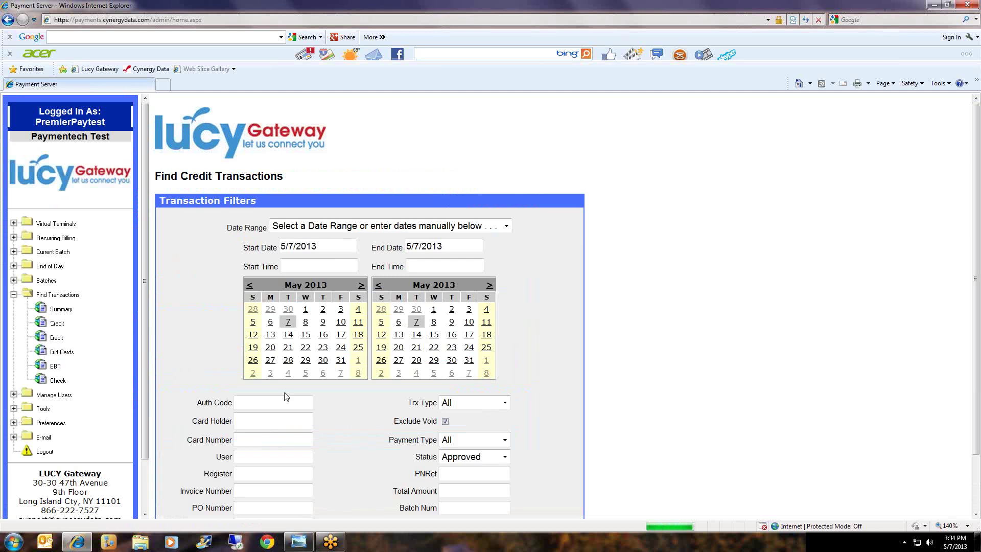
pyautogui.click(306, 309)
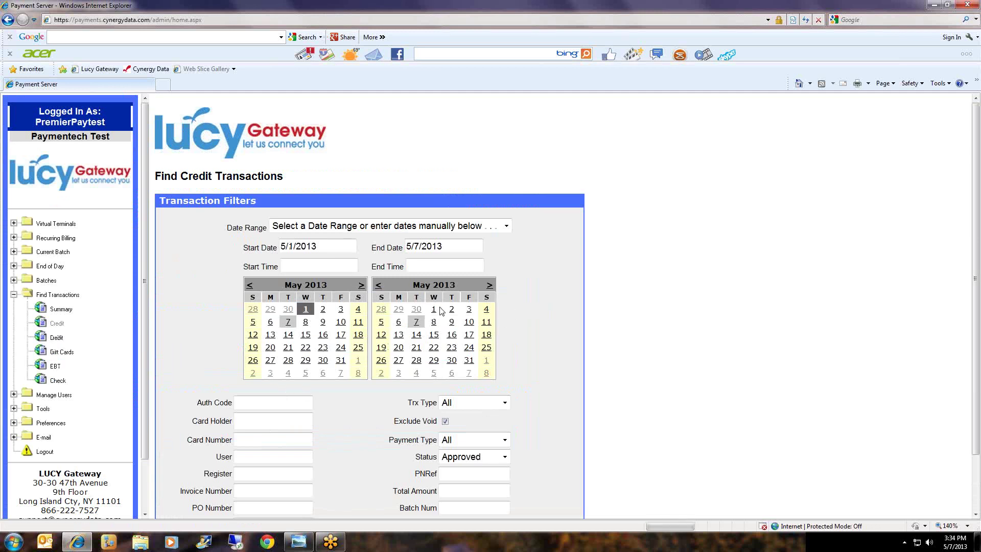
pyautogui.click(436, 310)
pyautogui.scroll(-3, 642, 302)
pyautogui.click(348, 495)
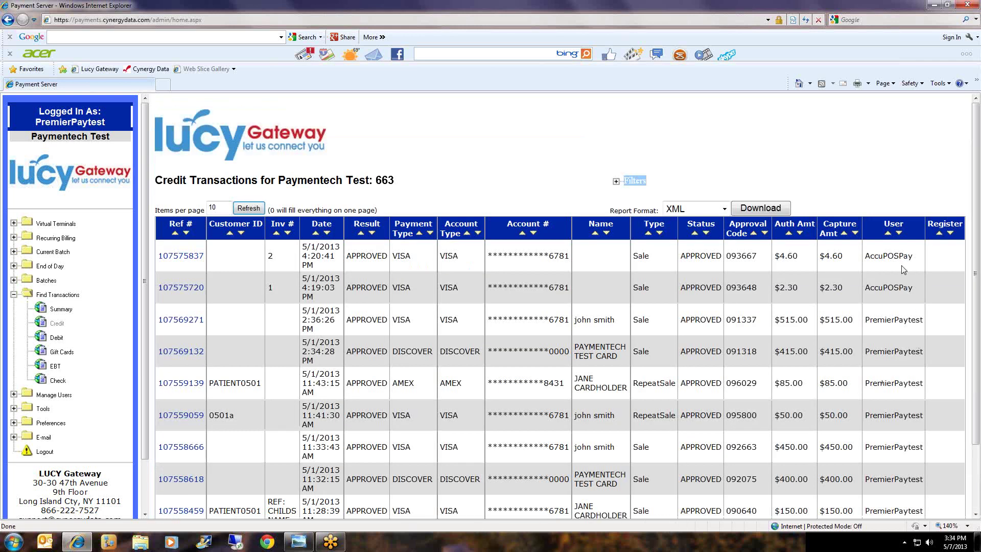
pyautogui.scroll(-2, 904, 270)
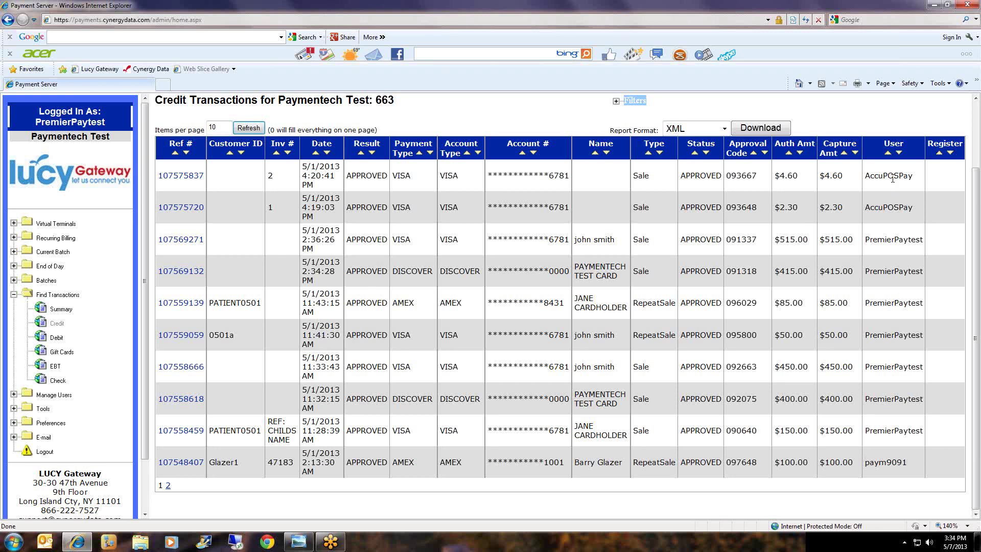
pyautogui.scroll(2, 775, 289)
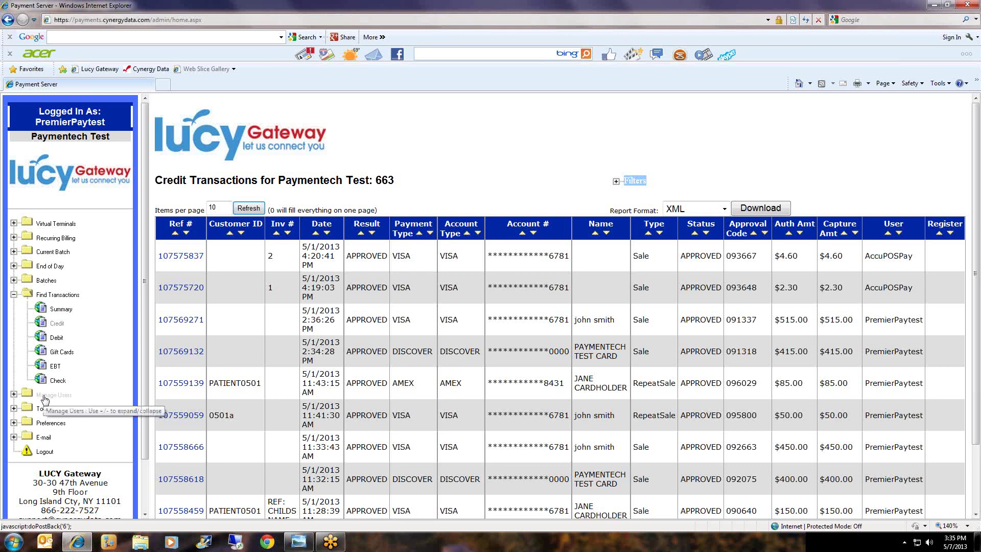
pyautogui.click(45, 400)
# Start a new user with the employee's user name and security level 4.
pyautogui.click(54, 324)
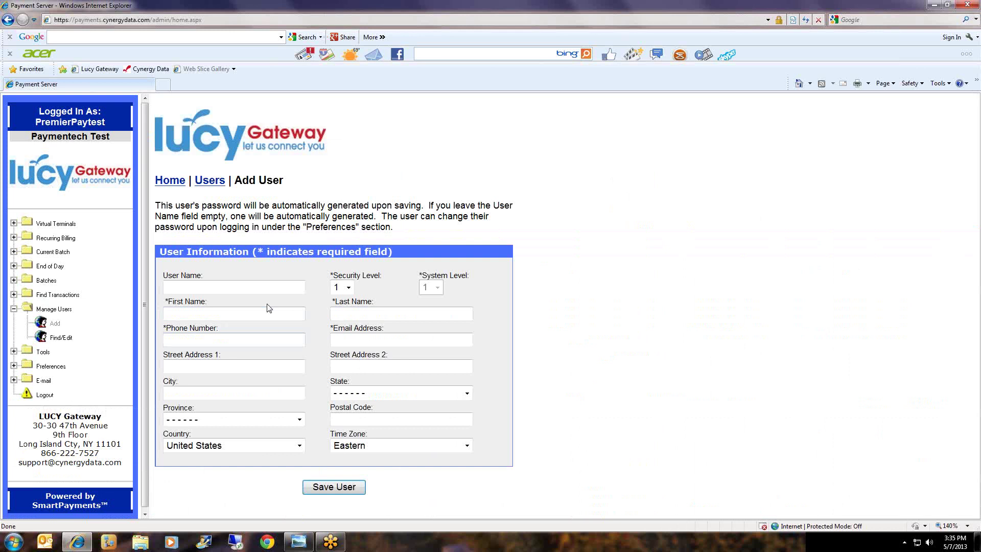
pyautogui.click(264, 287)
pyautogui.write('EMPLOYEE0507A')
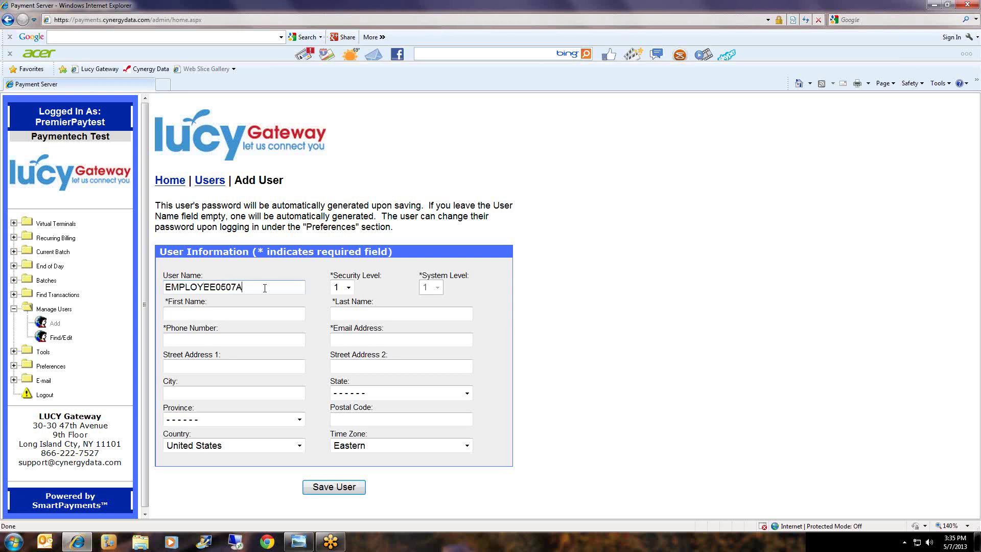
pyautogui.click(349, 288)
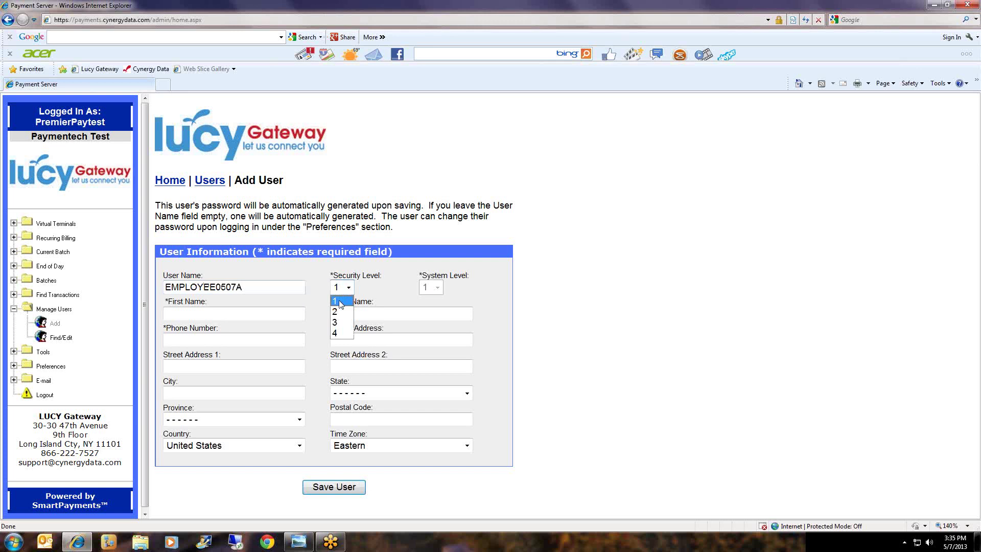
pyautogui.click(340, 333)
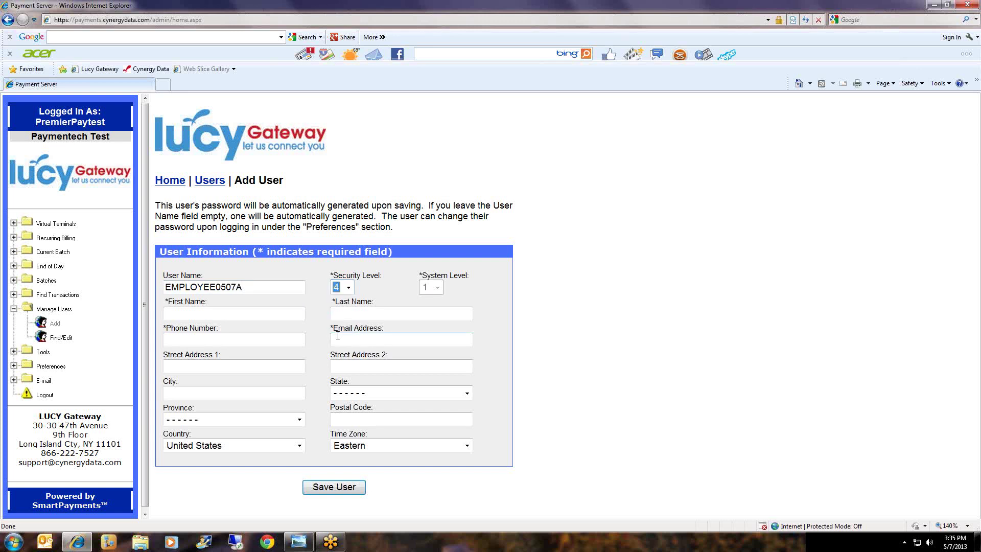
# Enter the user's first and last name, phone number and e-mail address, then save the user.
pyautogui.click(220, 315)
pyautogui.write('JOHNE')
pyautogui.press('BackSpace')
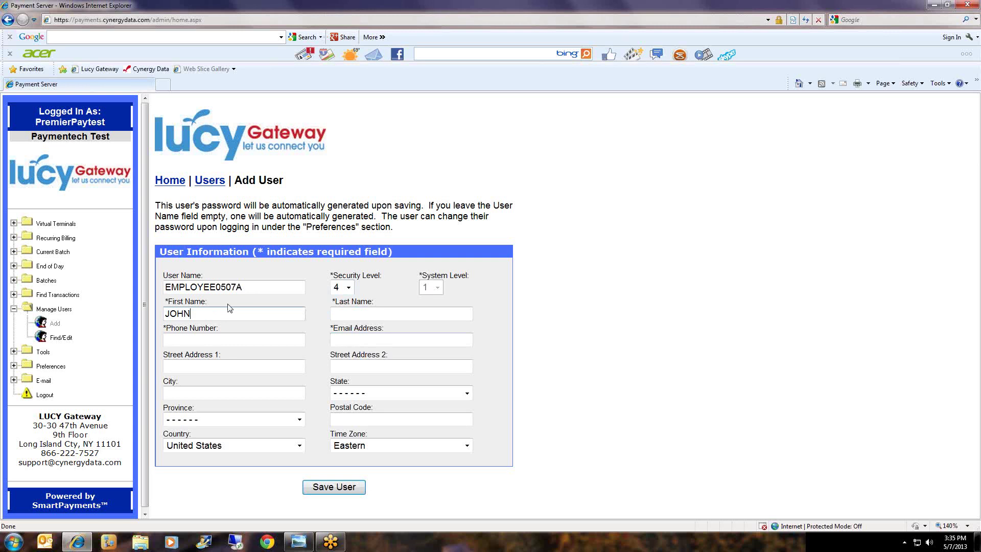
pyautogui.press('Tab')
pyautogui.write('EMPLOYEE')
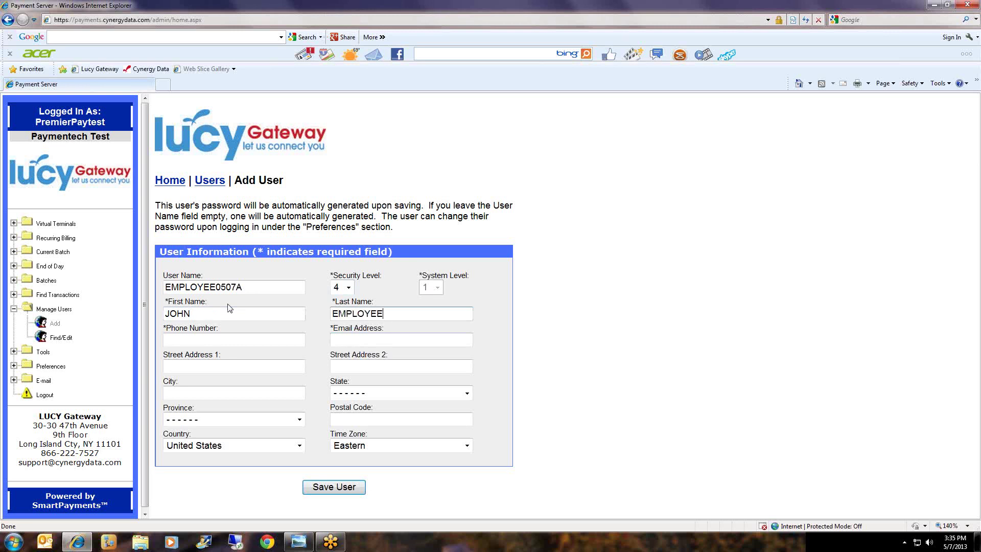
pyautogui.press('Tab')
pyautogui.write('888-555-1212')
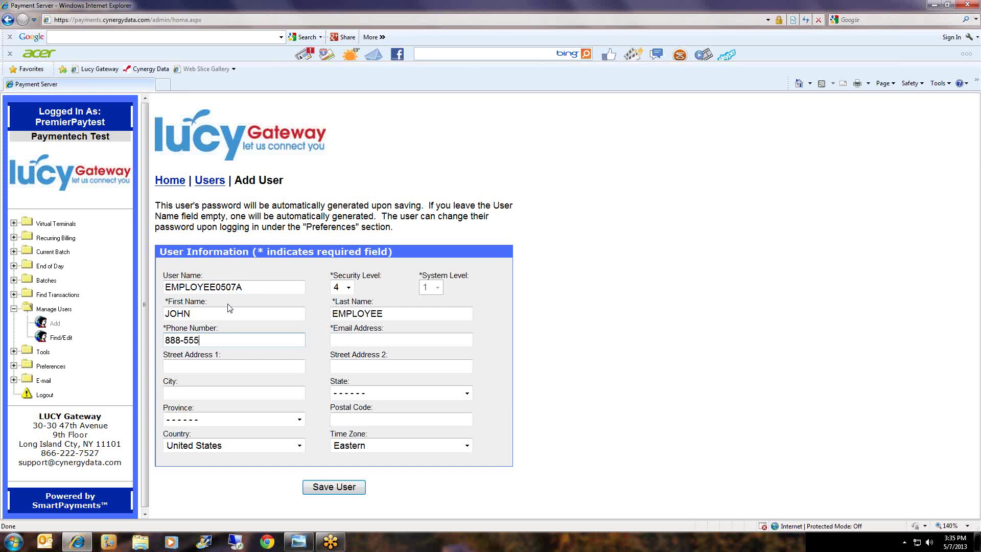
pyautogui.press('Tab')
pyautogui.write('NONE@NONO')
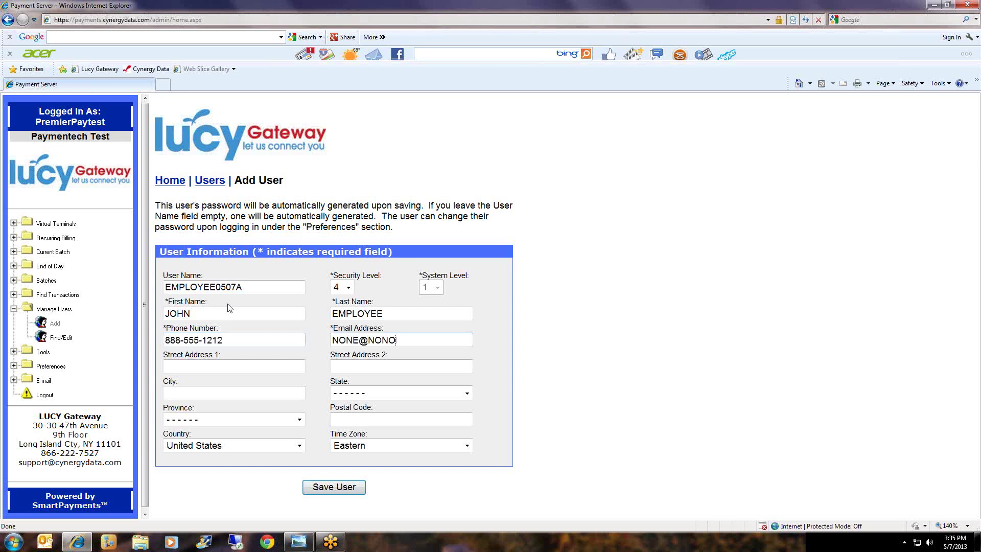
pyautogui.press('BackSpace')
pyautogui.write('E.COM')
pyautogui.click(334, 488)
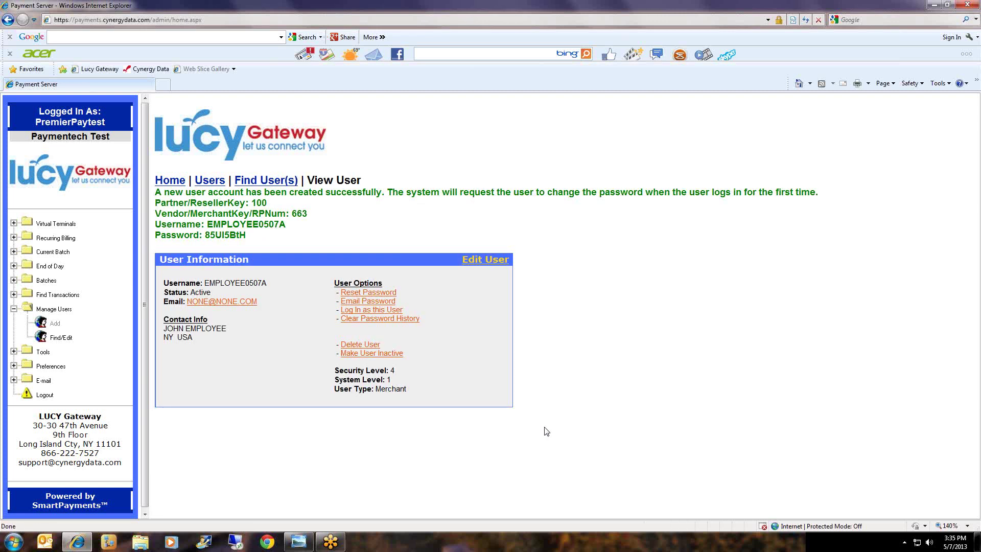
# Review the new user's username and generated password, then call up the Email Password message.
pyautogui.moveTo(157, 220); pyautogui.dragTo(269, 238)
pyautogui.click(371, 240)
pyautogui.moveTo(202, 236); pyautogui.dragTo(251, 236)
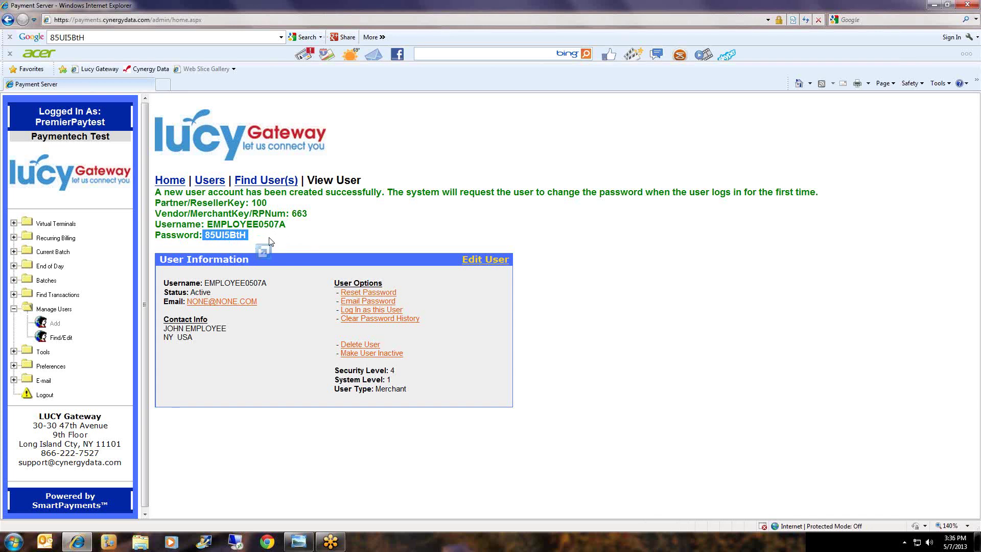
pyautogui.click(470, 233)
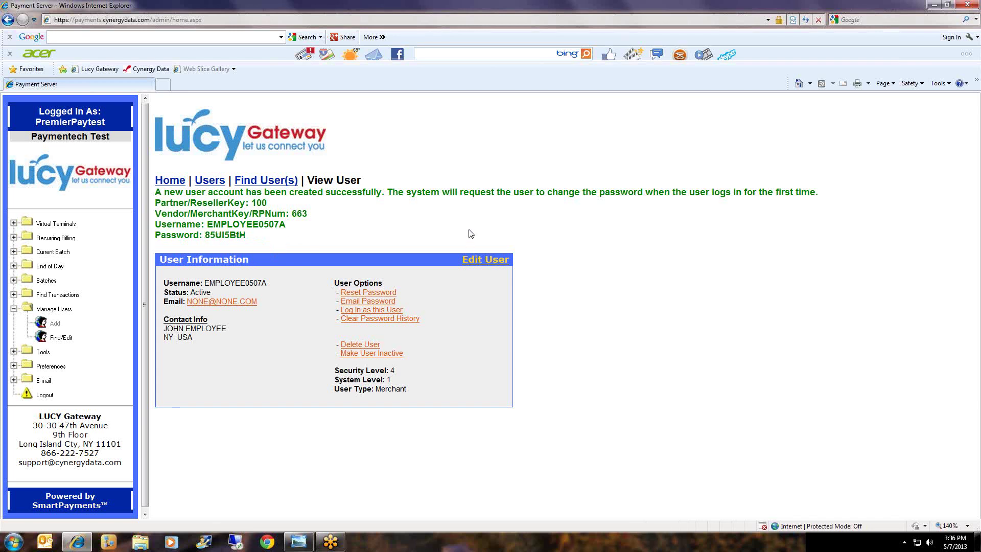
pyautogui.click(385, 305)
# Check the login details in the account-information message body and send the e-mail.
pyautogui.scroll(-2, 495, 310)
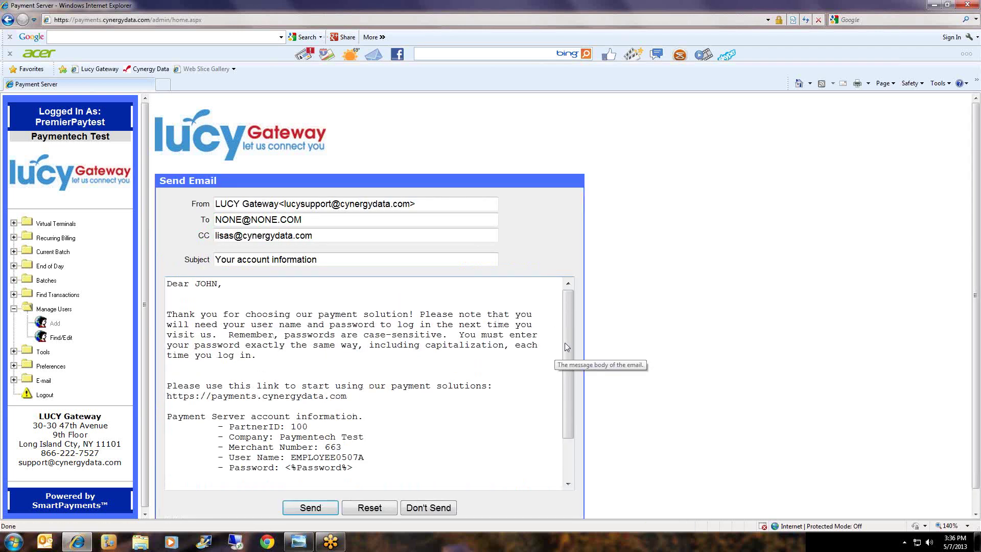
pyautogui.moveTo(565, 350)
pyautogui.mouseDown()
pyautogui.moveTo(566, 396)
pyautogui.moveTo(565, 354)
pyautogui.mouseUp()
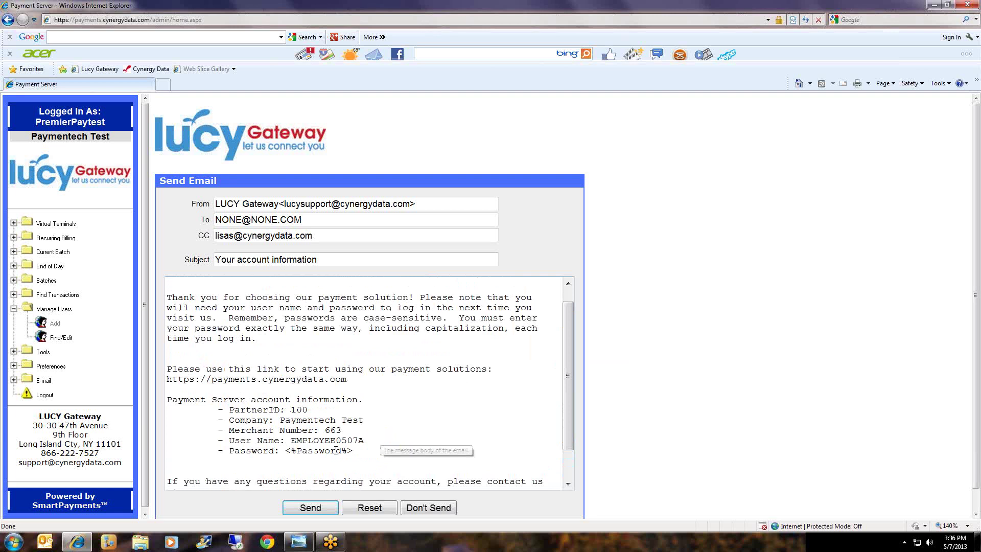
pyautogui.moveTo(286, 442); pyautogui.dragTo(359, 451)
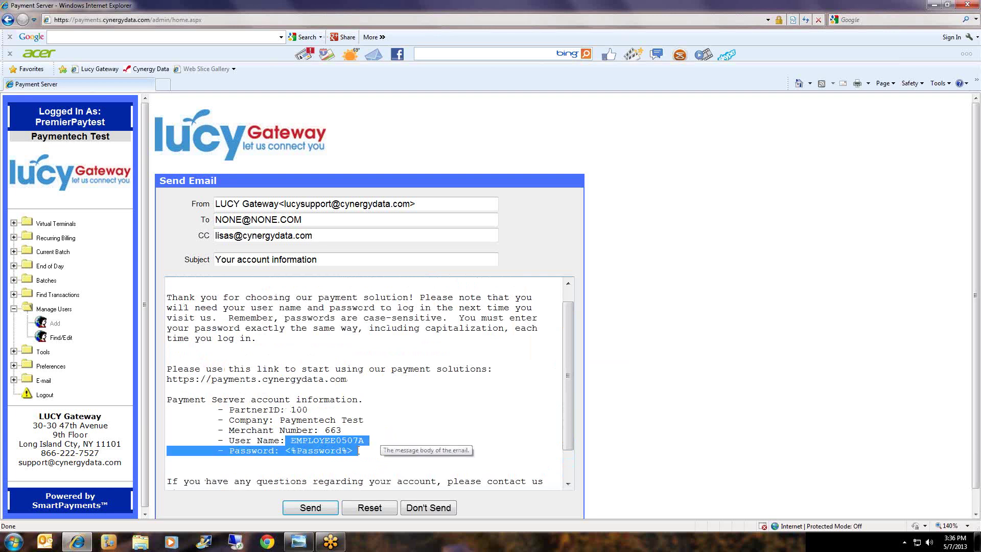
pyautogui.click(417, 412)
pyautogui.scroll(-3, 417, 412)
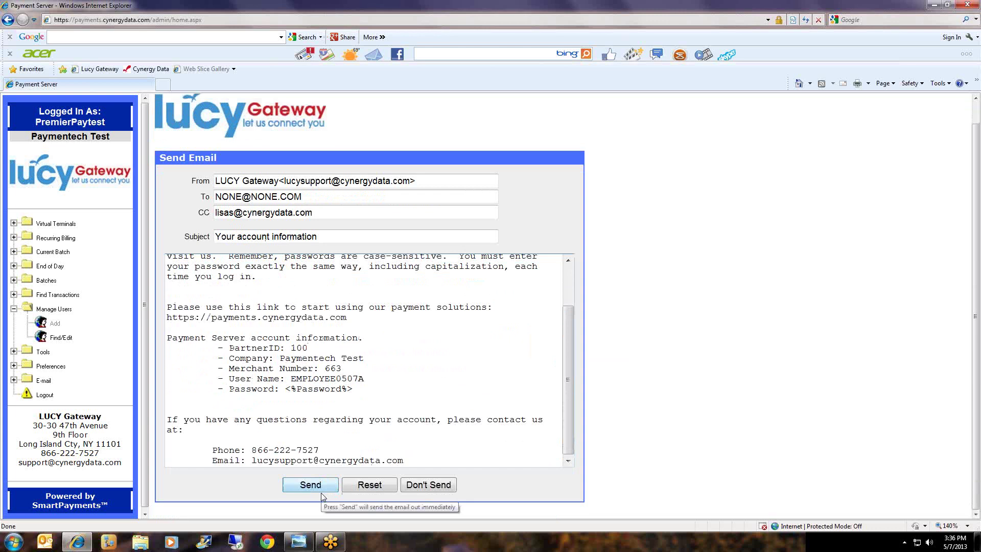
pyautogui.click(322, 487)
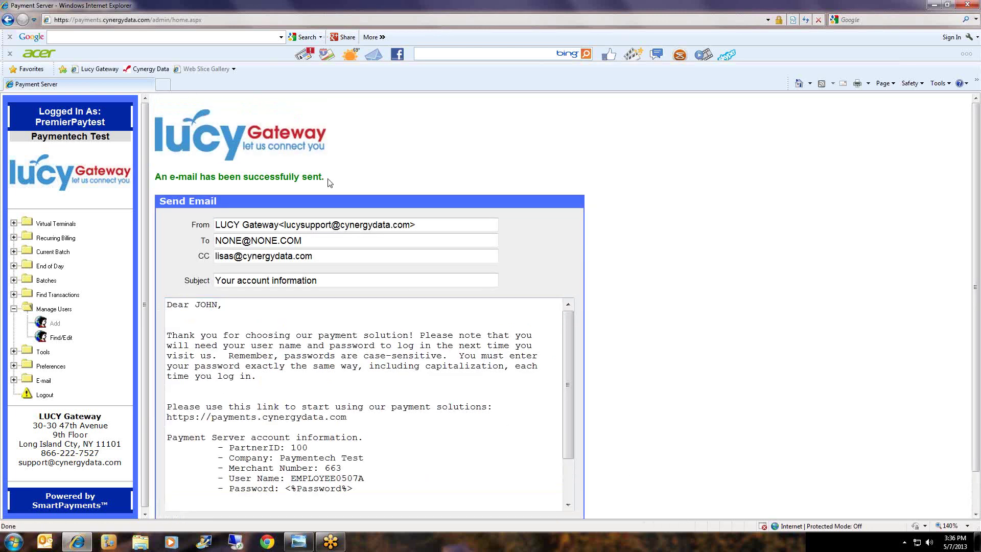
# Confirm the e-mail-sent message and expand Preferences in the sidebar.
pyautogui.moveTo(328, 179)
pyautogui.mouseDown()
pyautogui.moveTo(155, 177)
pyautogui.moveTo(328, 175)
pyautogui.mouseUp()
pyautogui.click(652, 197)
pyautogui.scroll(-1, 652, 197)
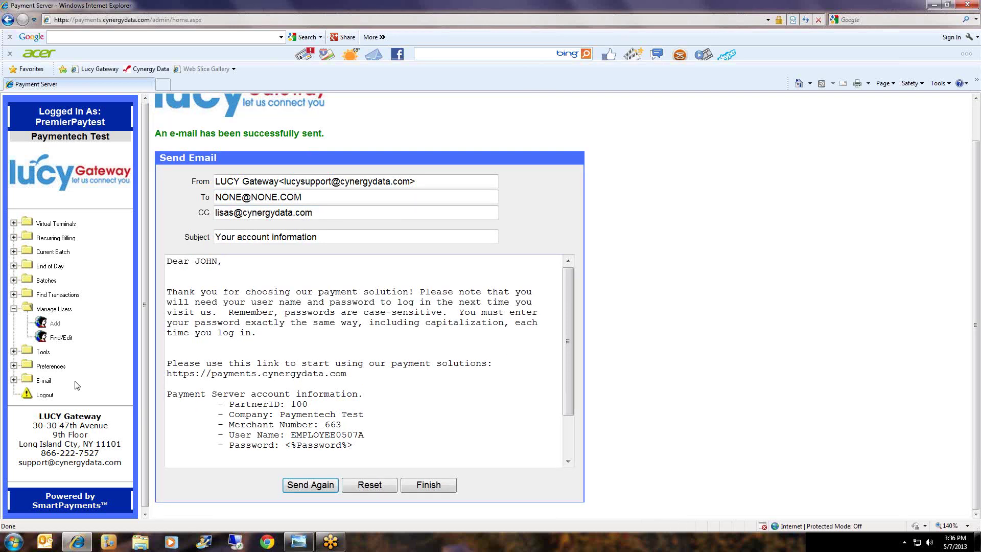
pyautogui.click(51, 366)
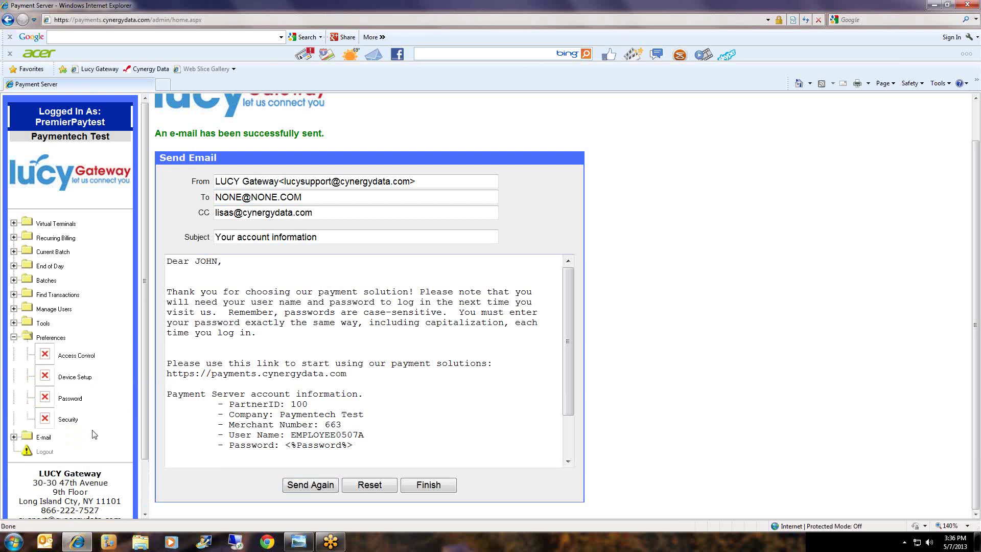
# Open Security Settings and look over the Activate/Deactivate minimum level.
pyautogui.click(63, 419)
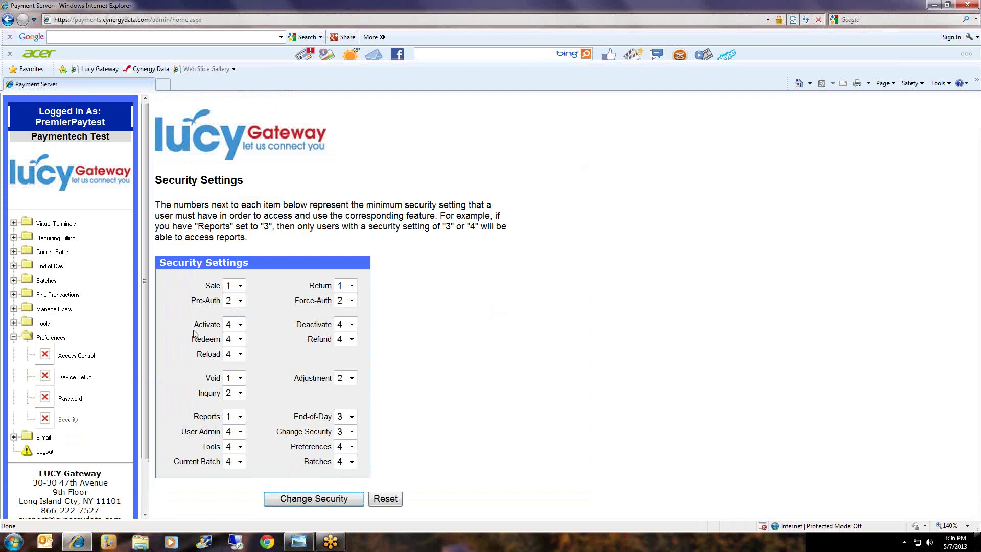
pyautogui.moveTo(186, 326); pyautogui.dragTo(350, 364)
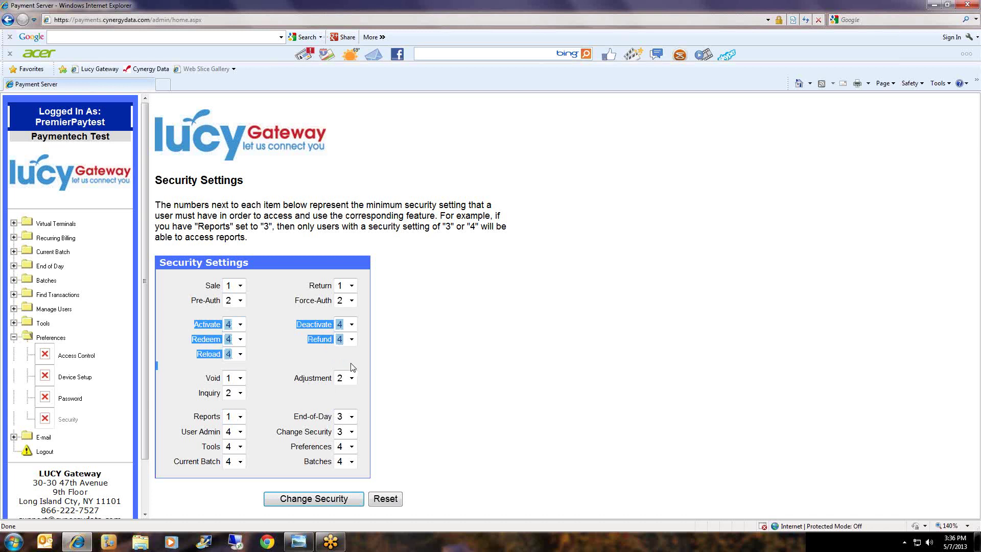
pyautogui.moveTo(353, 367); pyautogui.dragTo(357, 322)
pyautogui.click(420, 325)
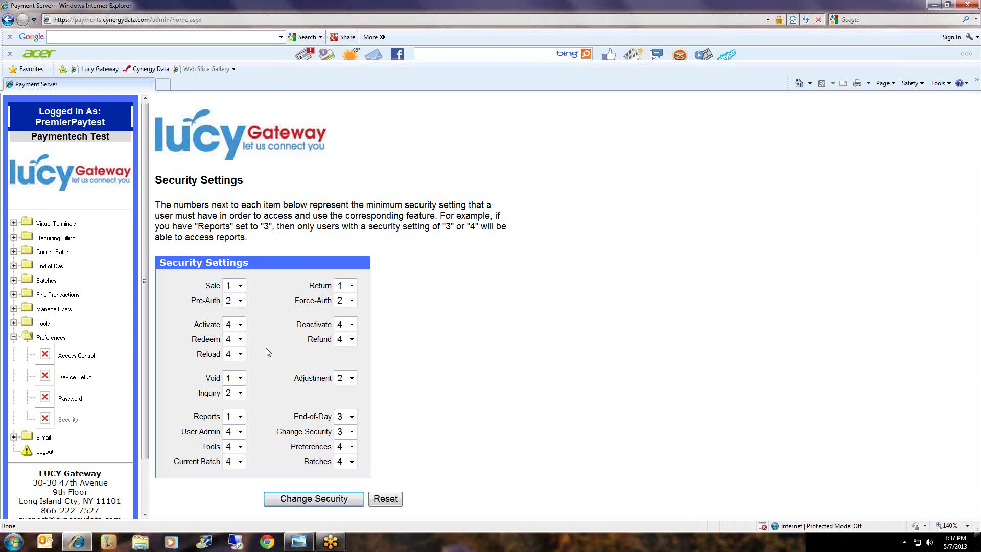
# Review the Void, Reports, Sale and Return security level settings.
pyautogui.moveTo(207, 379); pyautogui.dragTo(220, 380)
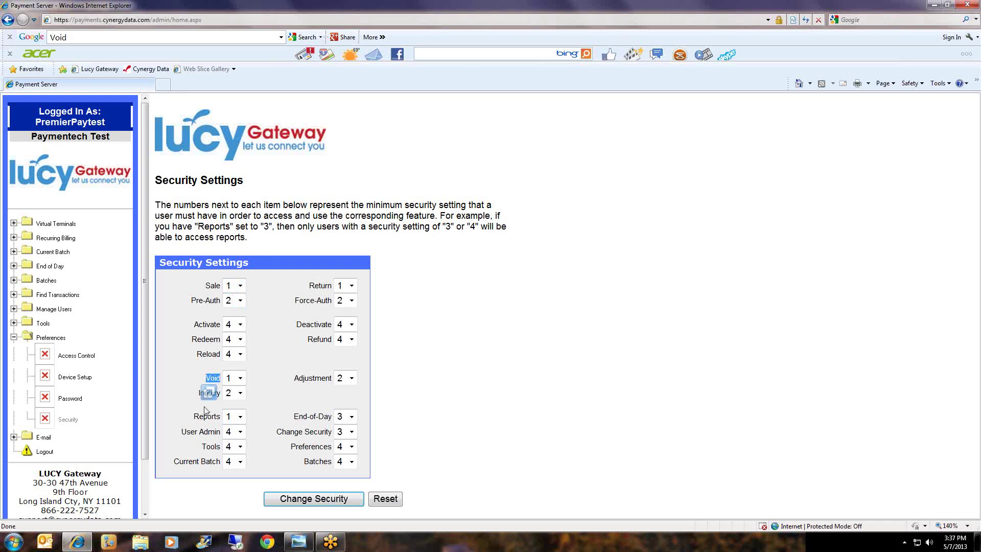
pyautogui.moveTo(194, 417); pyautogui.dragTo(228, 414)
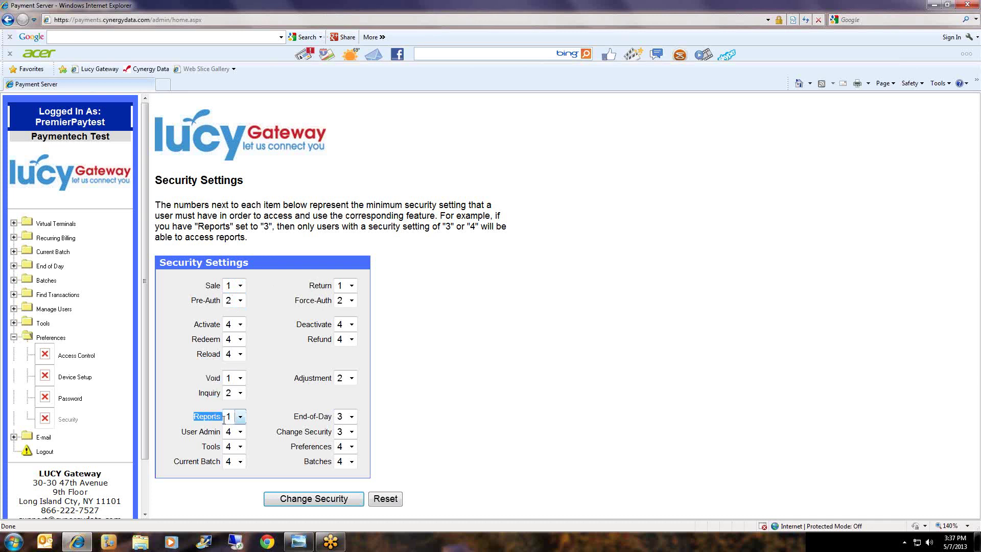
pyautogui.click(281, 417)
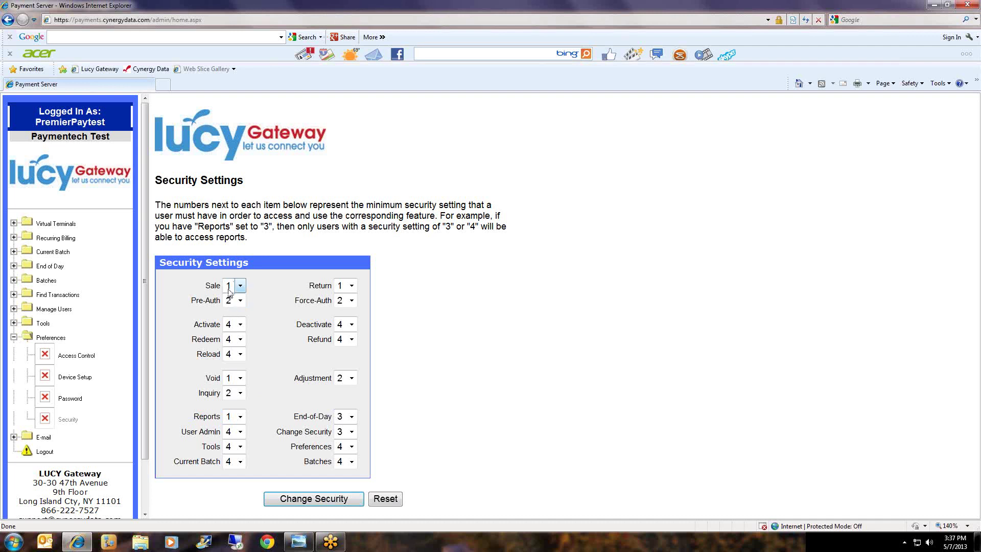
pyautogui.moveTo(205, 285); pyautogui.dragTo(213, 285)
pyautogui.moveTo(309, 285); pyautogui.dragTo(367, 297)
pyautogui.moveTo(205, 378); pyautogui.dragTo(228, 377)
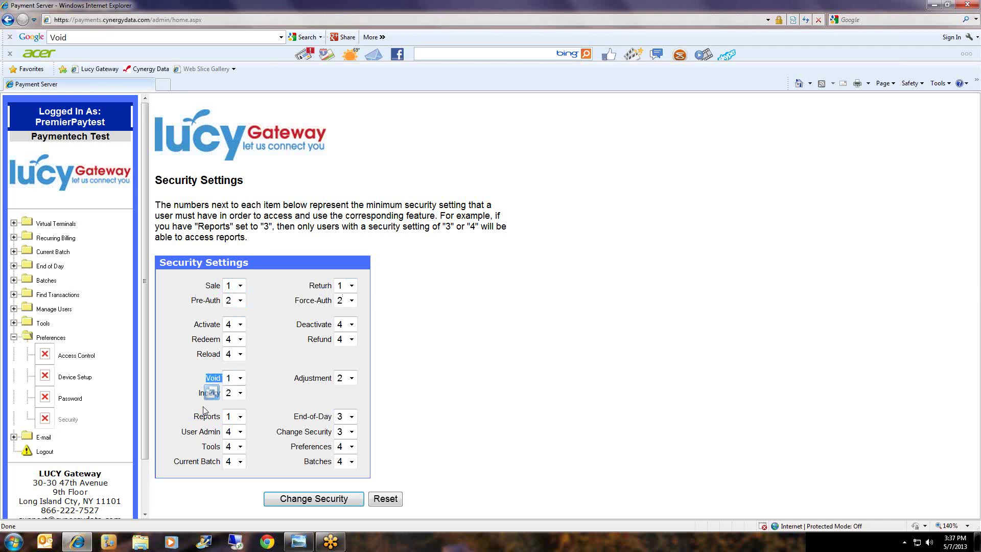
pyautogui.moveTo(194, 416); pyautogui.dragTo(260, 403)
pyautogui.click(261, 403)
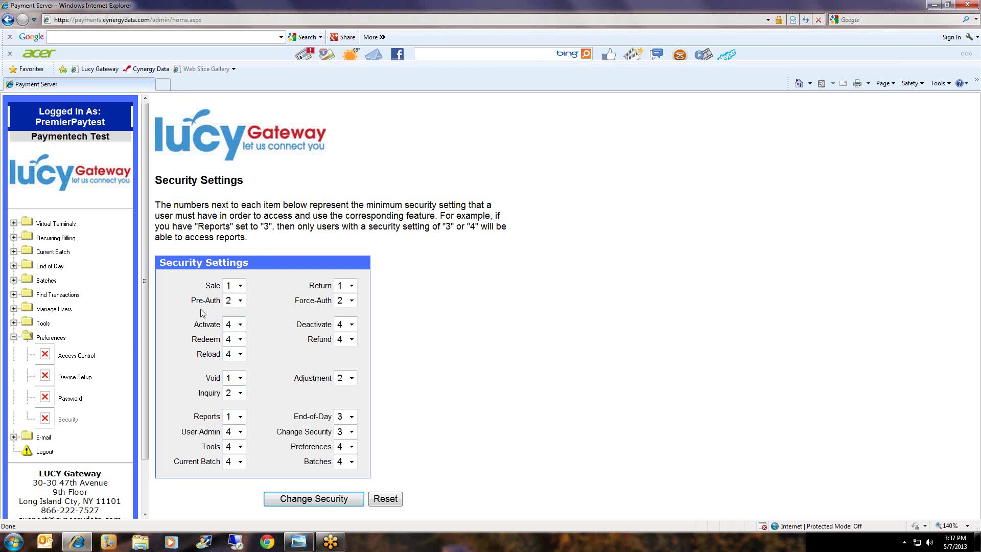
# Review the Pre-Auth, Force-Auth, Inquiry and Adjustment security level settings.
pyautogui.moveTo(191, 300); pyautogui.dragTo(221, 301)
pyautogui.moveTo(295, 301); pyautogui.dragTo(333, 301)
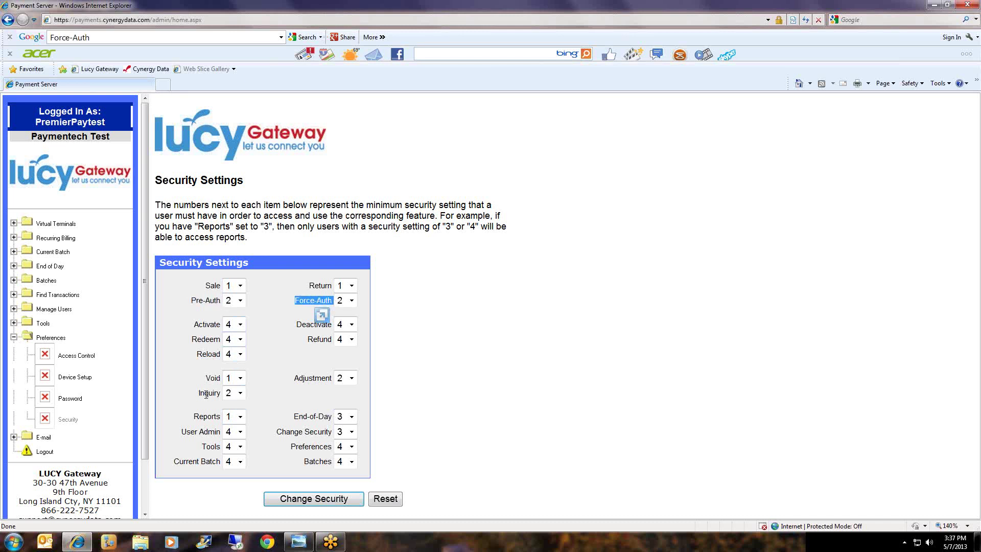
pyautogui.moveTo(198, 393); pyautogui.dragTo(222, 393)
pyautogui.moveTo(295, 378); pyautogui.dragTo(331, 379)
pyautogui.click(276, 413)
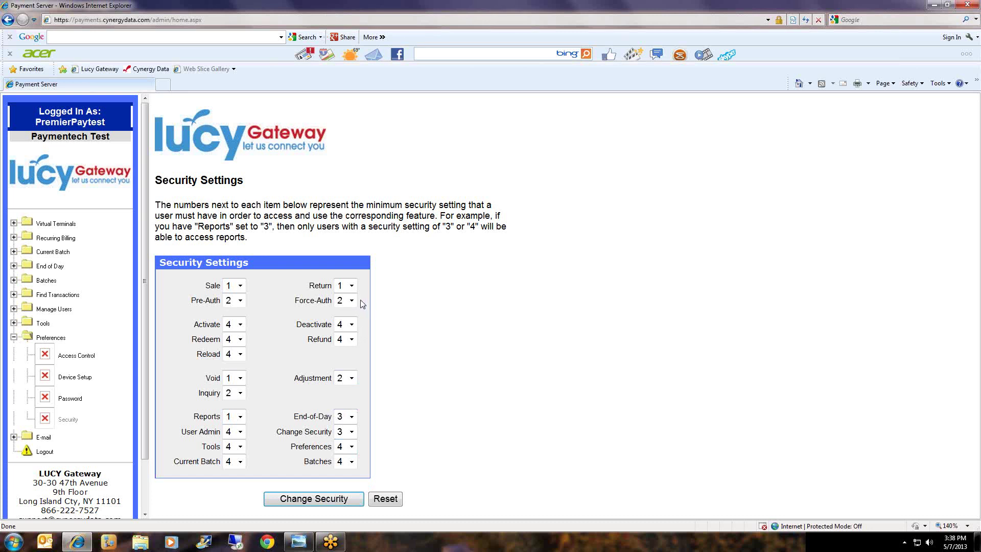
# Set Return's minimum security level to 3 and submit with Change Security.
pyautogui.click(352, 287)
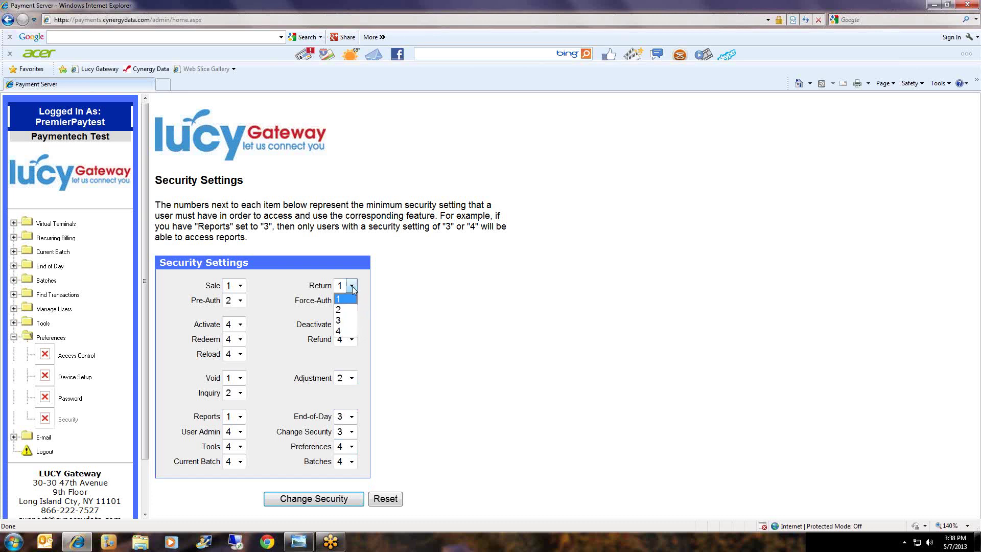
pyautogui.click(351, 325)
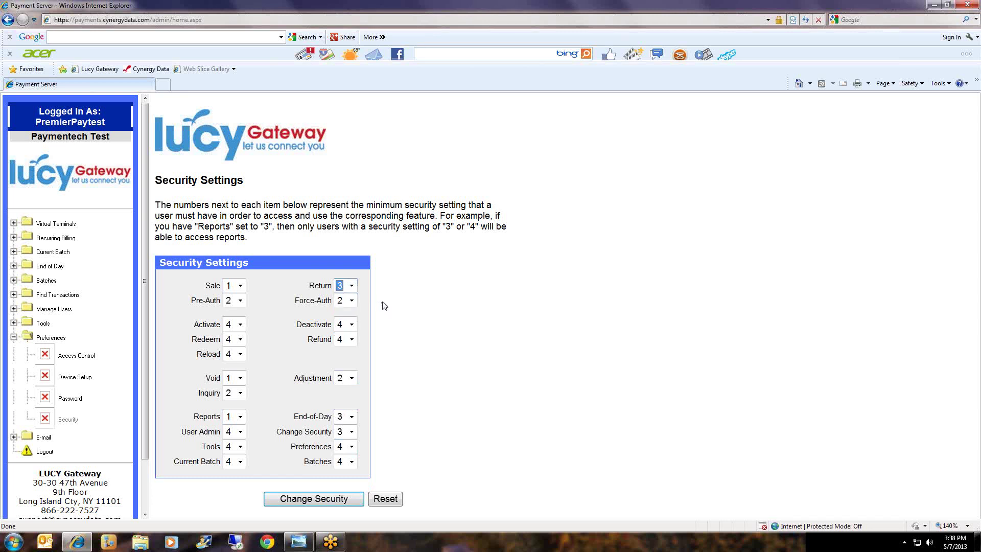
pyautogui.click(333, 503)
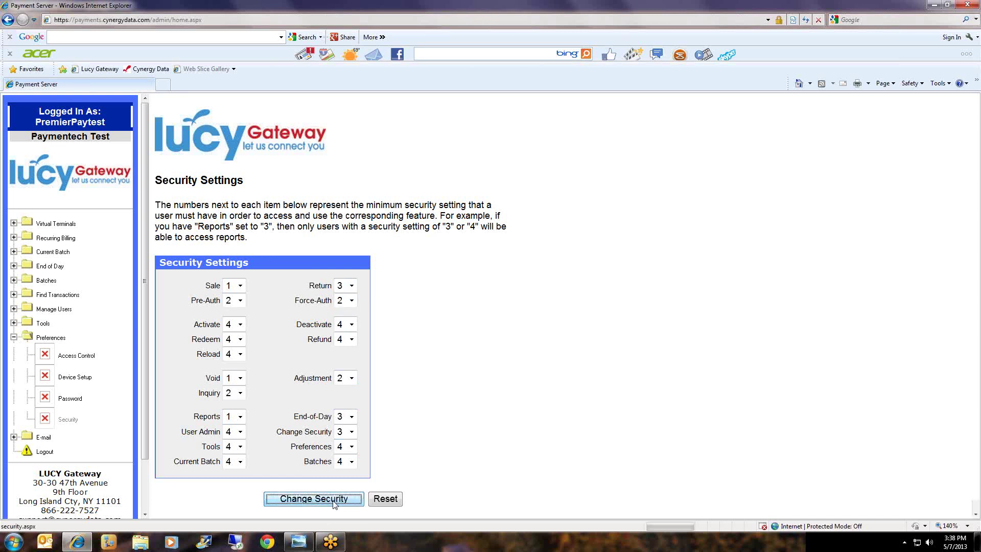